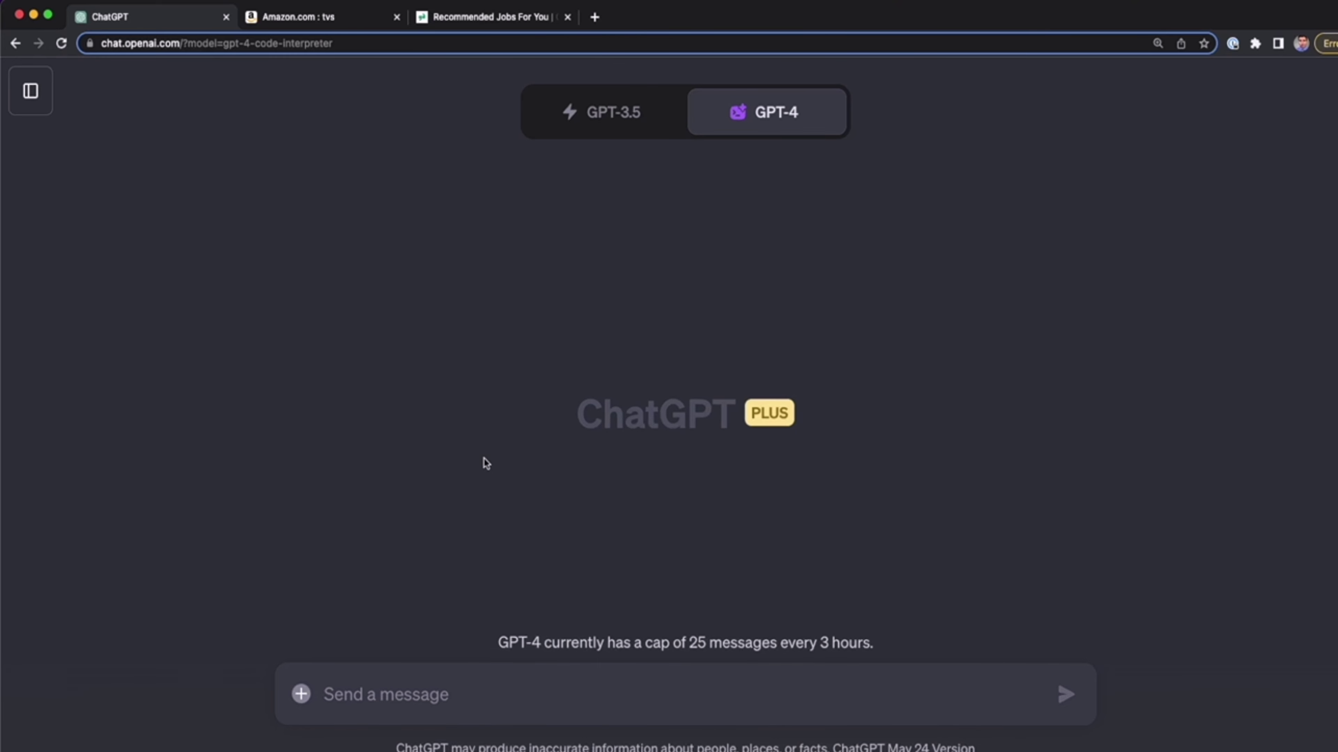
Save the Amazon TV search results page as a complete webpage named Amazon.com _ tvs.html
{"action": "left_click", "coordinate": [369, 24]}
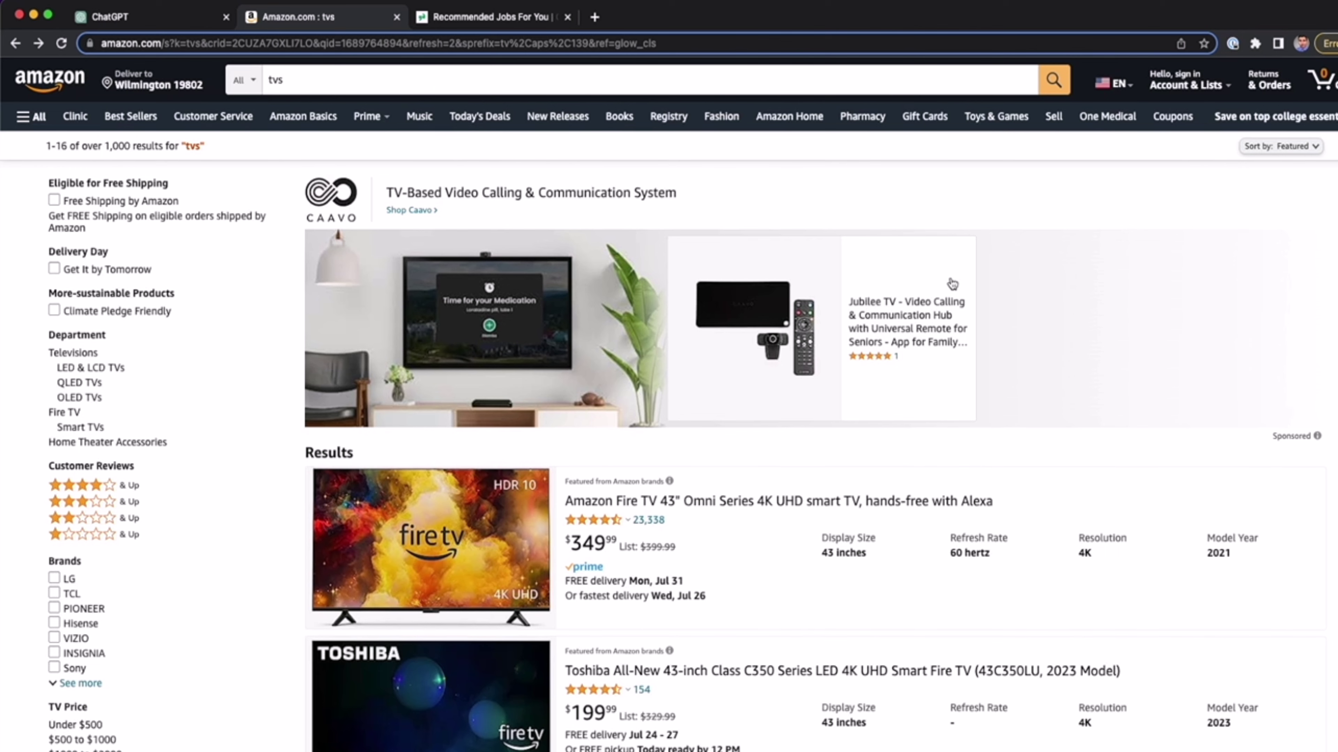
{"action": "key", "text": "super+s"}
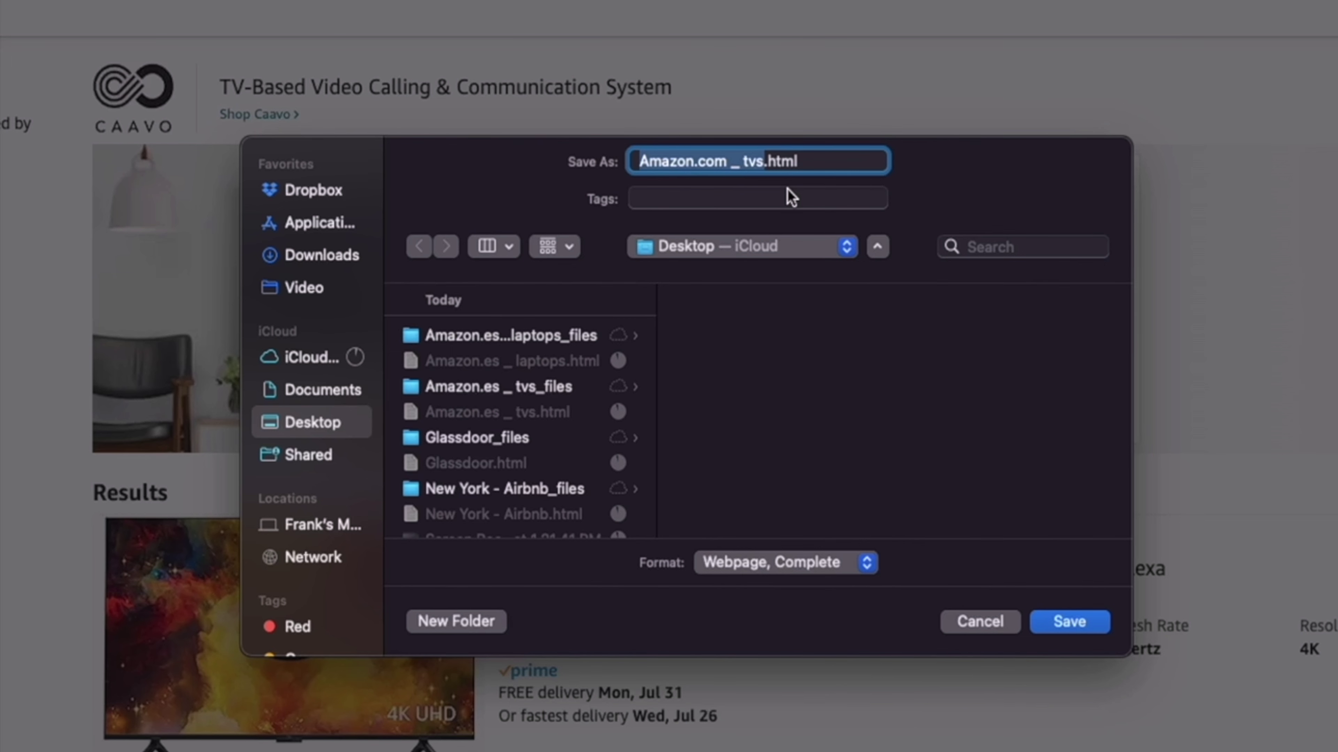
{"action": "key", "text": "Right"}
{"action": "key", "text": "shift+Left"}
{"action": "key", "text": "shift+Left"}
{"action": "key", "text": "shift+Left"}
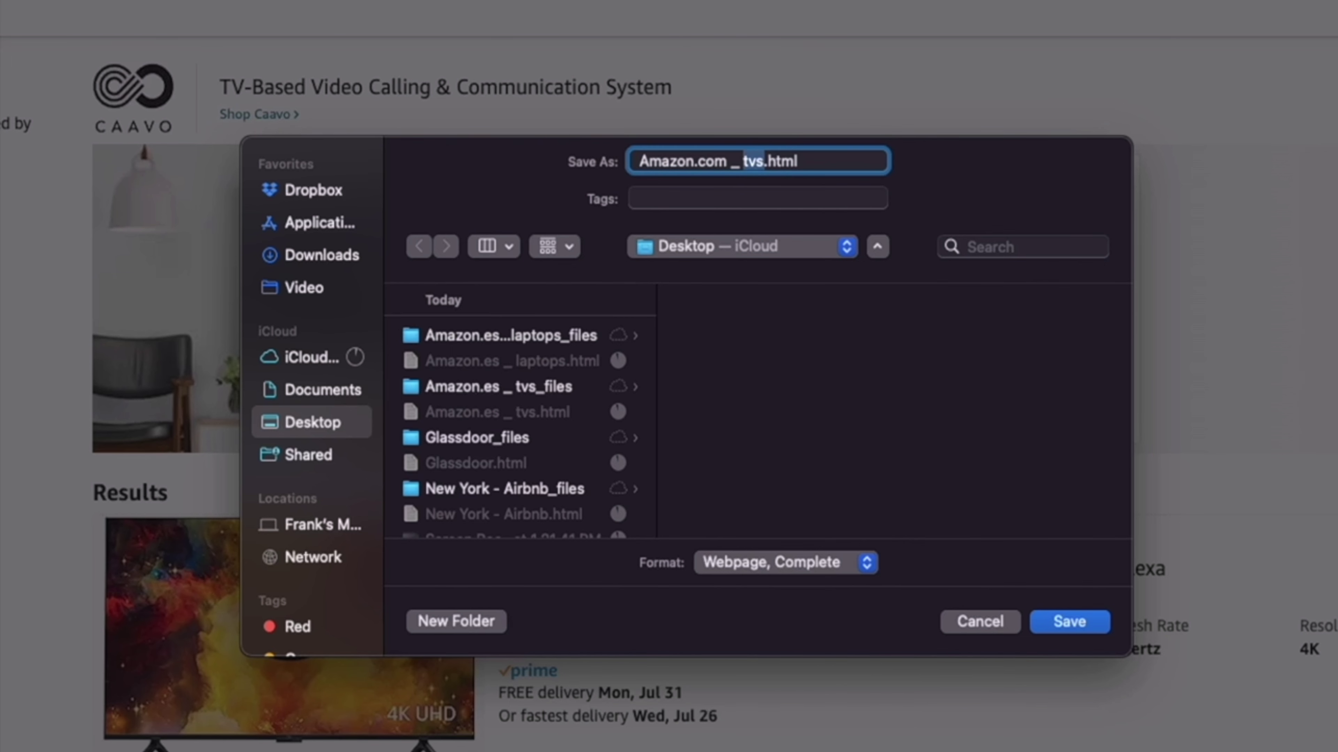
{"action": "key", "text": "Right"}
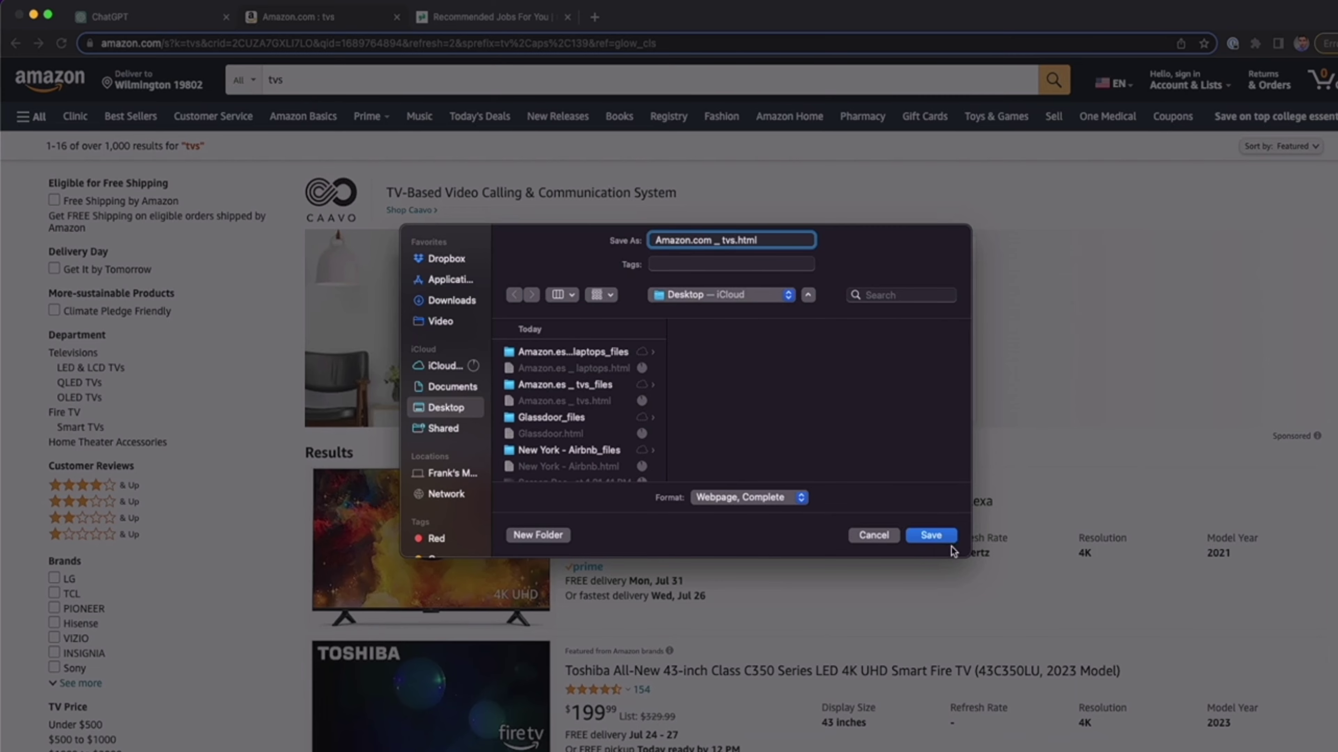
{"action": "left_click", "coordinate": [947, 542]}
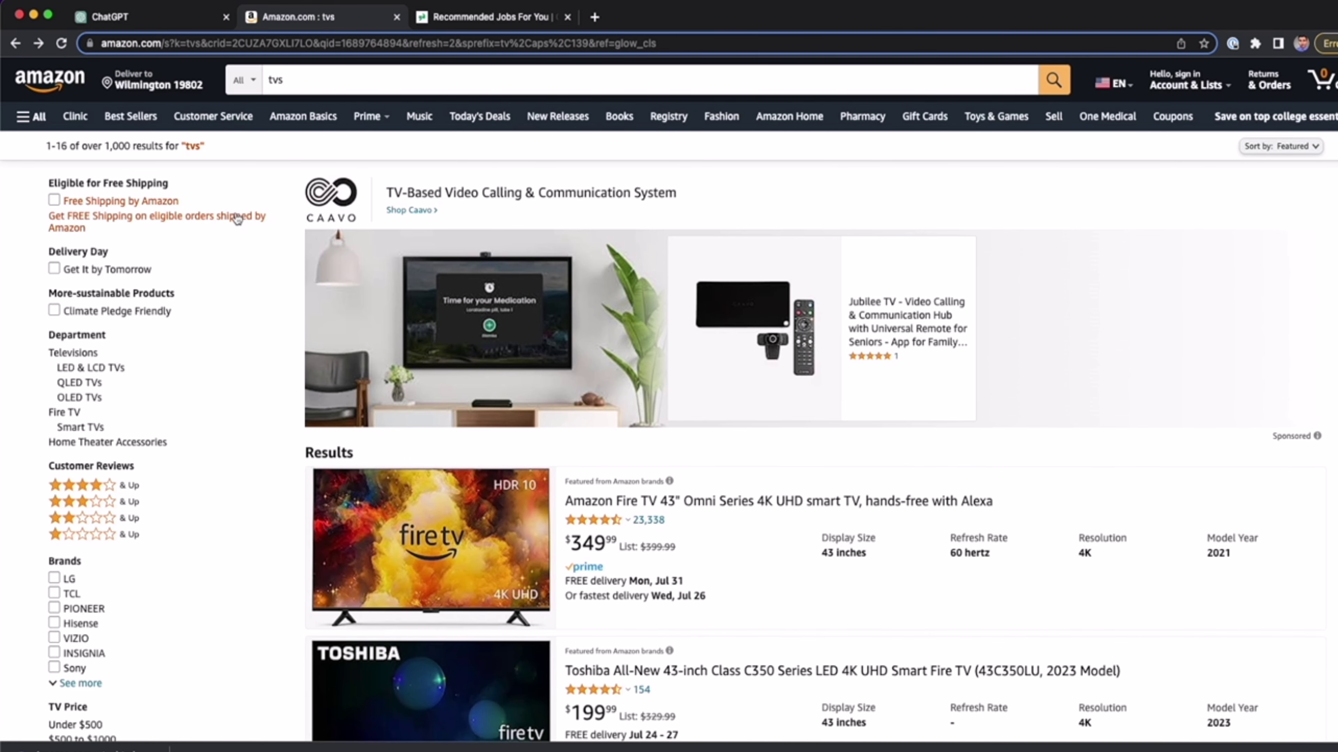
Switch to ChatGPT and select the Code Interpreter mode for GPT-4
{"action": "left_click", "coordinate": [165, 18]}
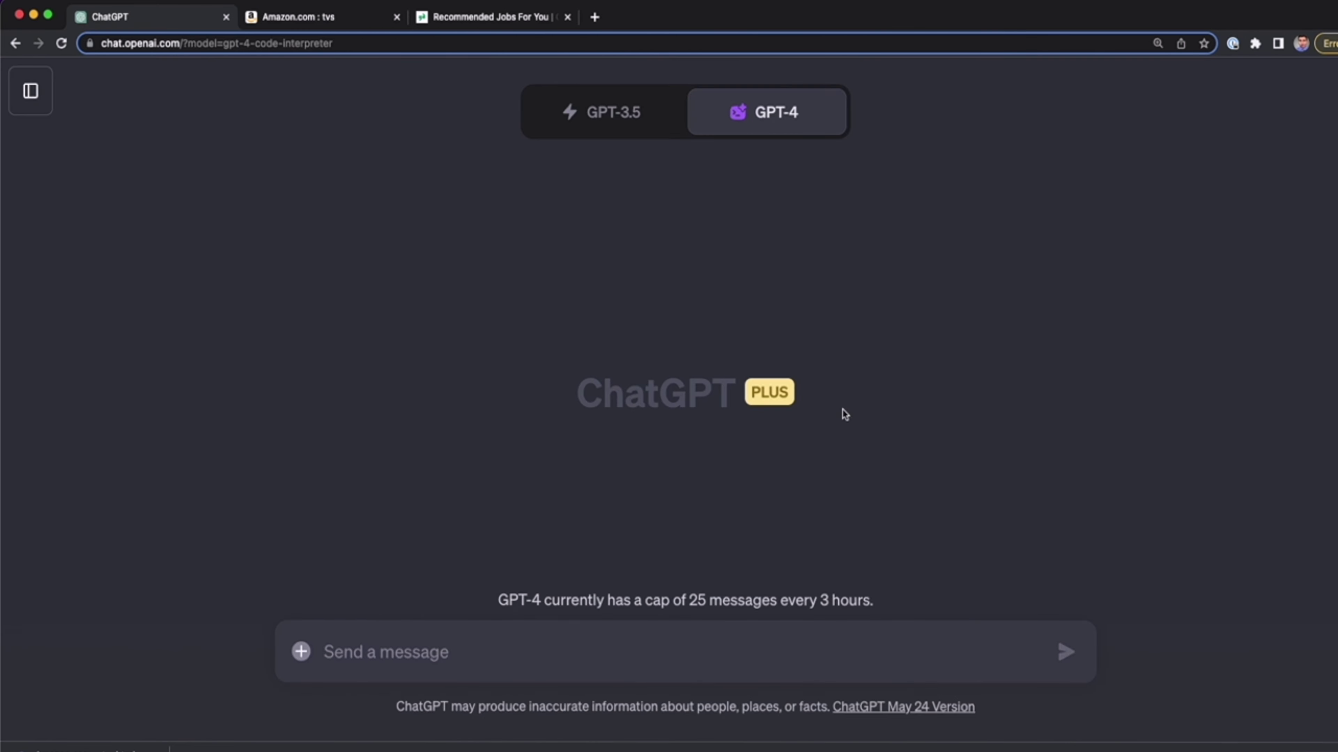
{"action": "mouse_move", "coordinate": [782, 131]}
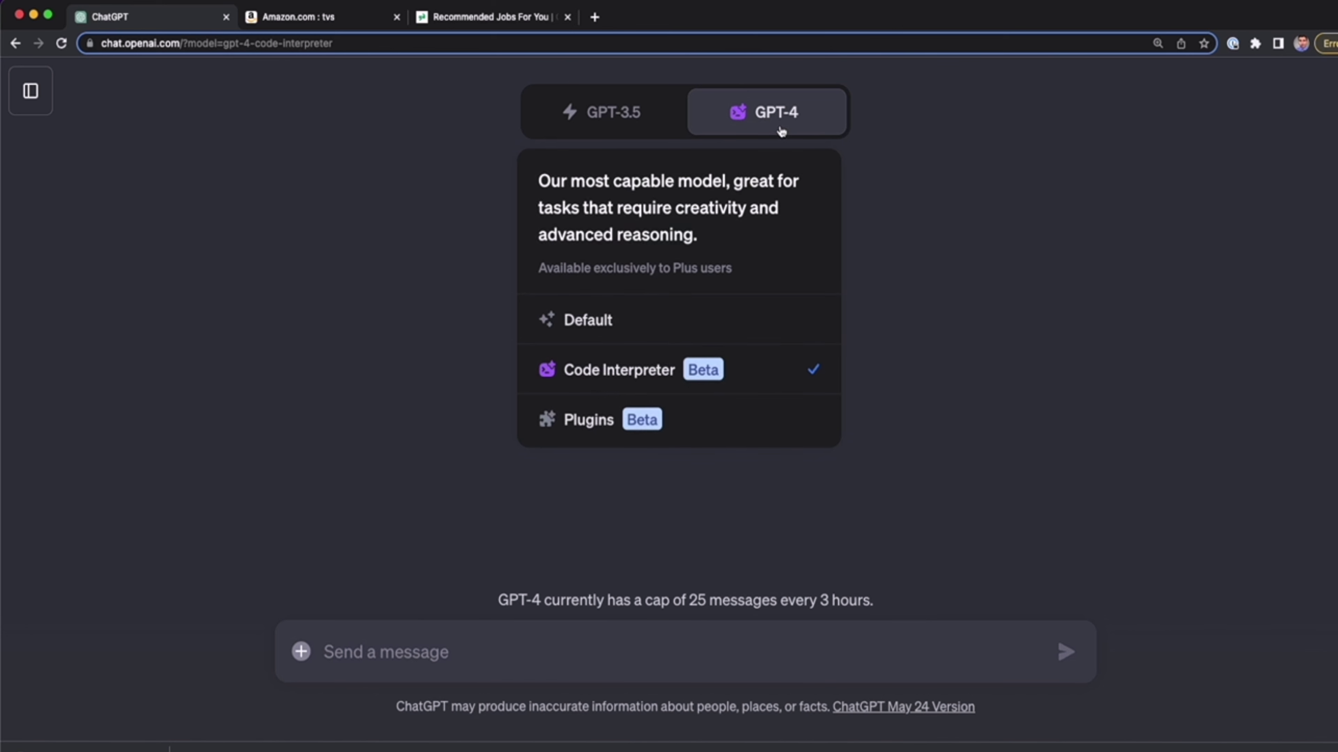
{"action": "left_click", "coordinate": [677, 373]}
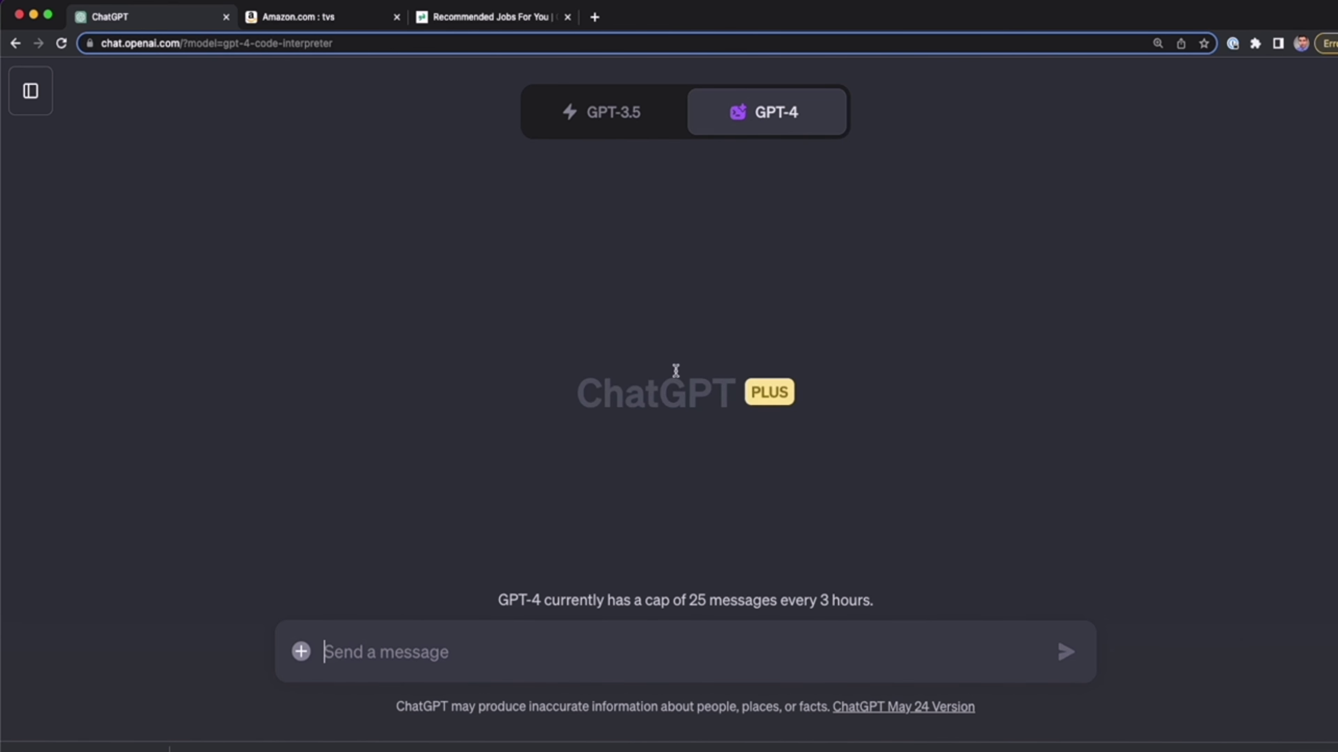
Preview the saved Amazon.com _ tvs.html file and attach it to the message
{"action": "left_click", "coordinate": [302, 654]}
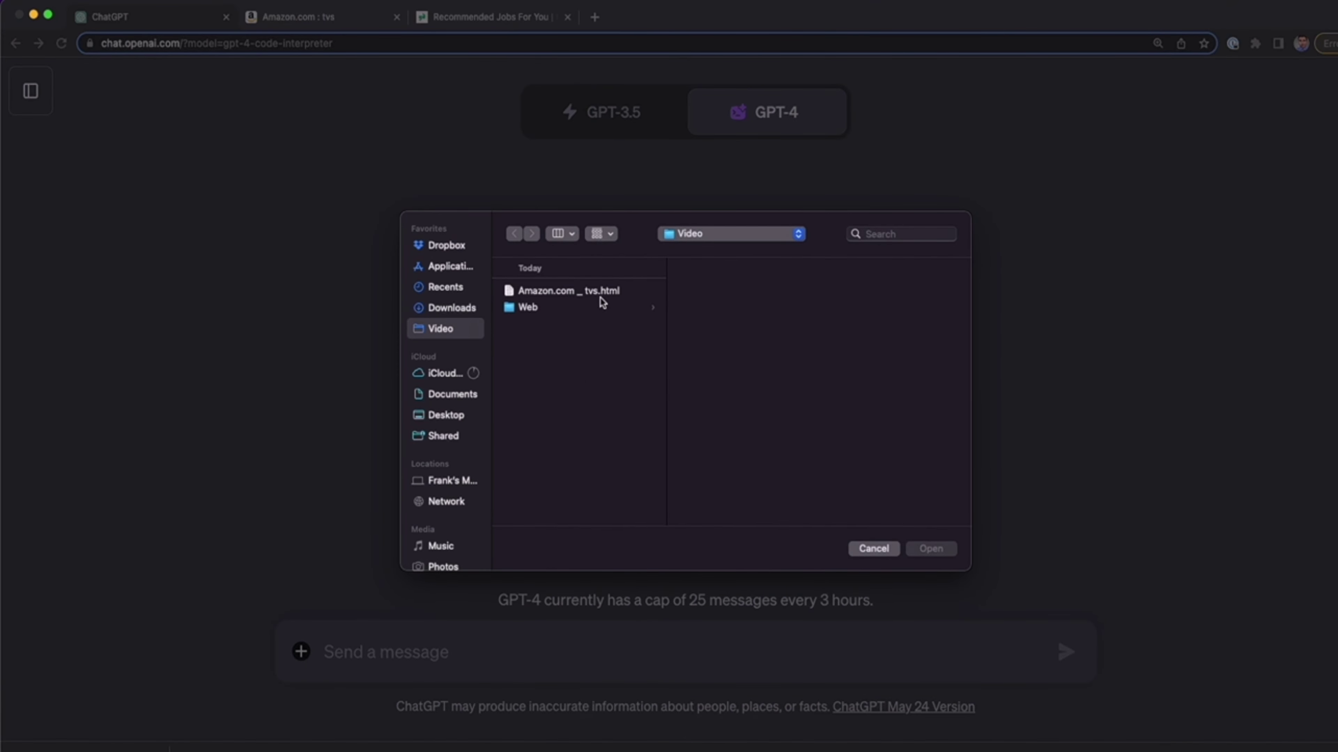
{"action": "left_click", "coordinate": [599, 293]}
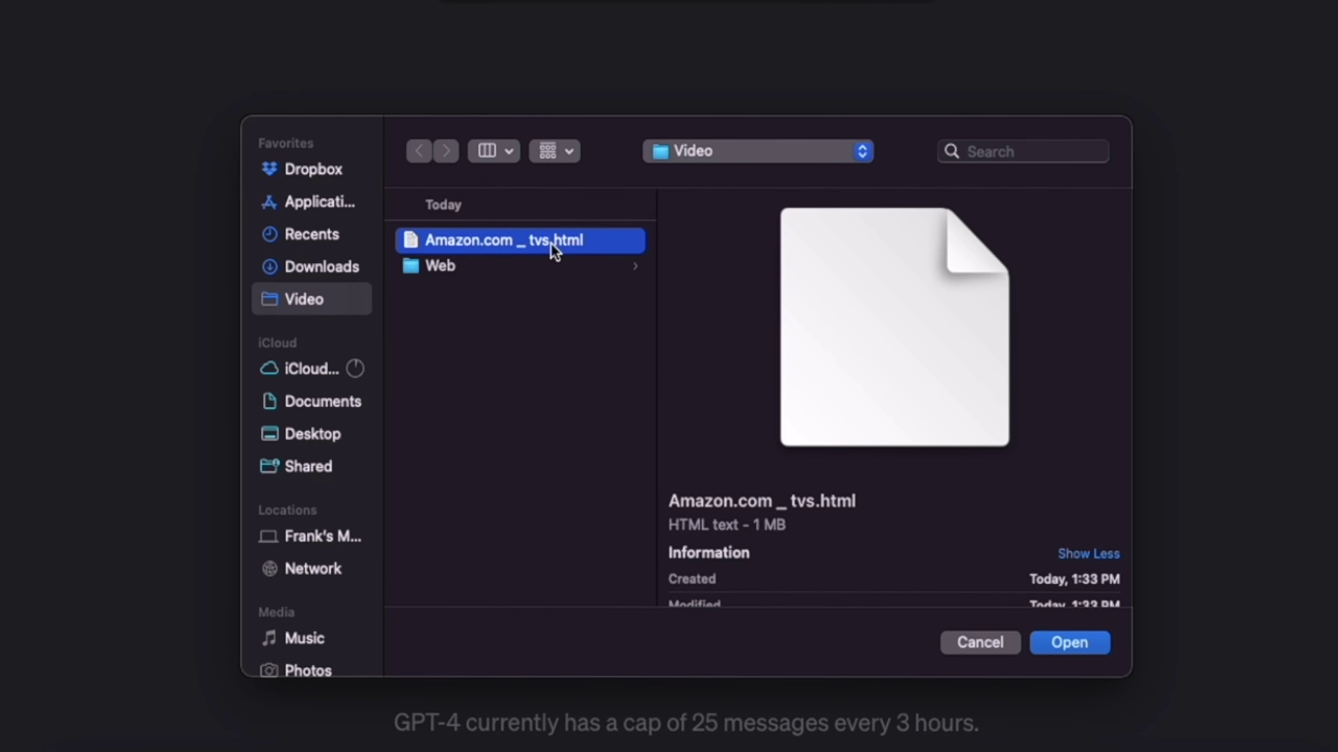
{"action": "double_click", "coordinate": [553, 243]}
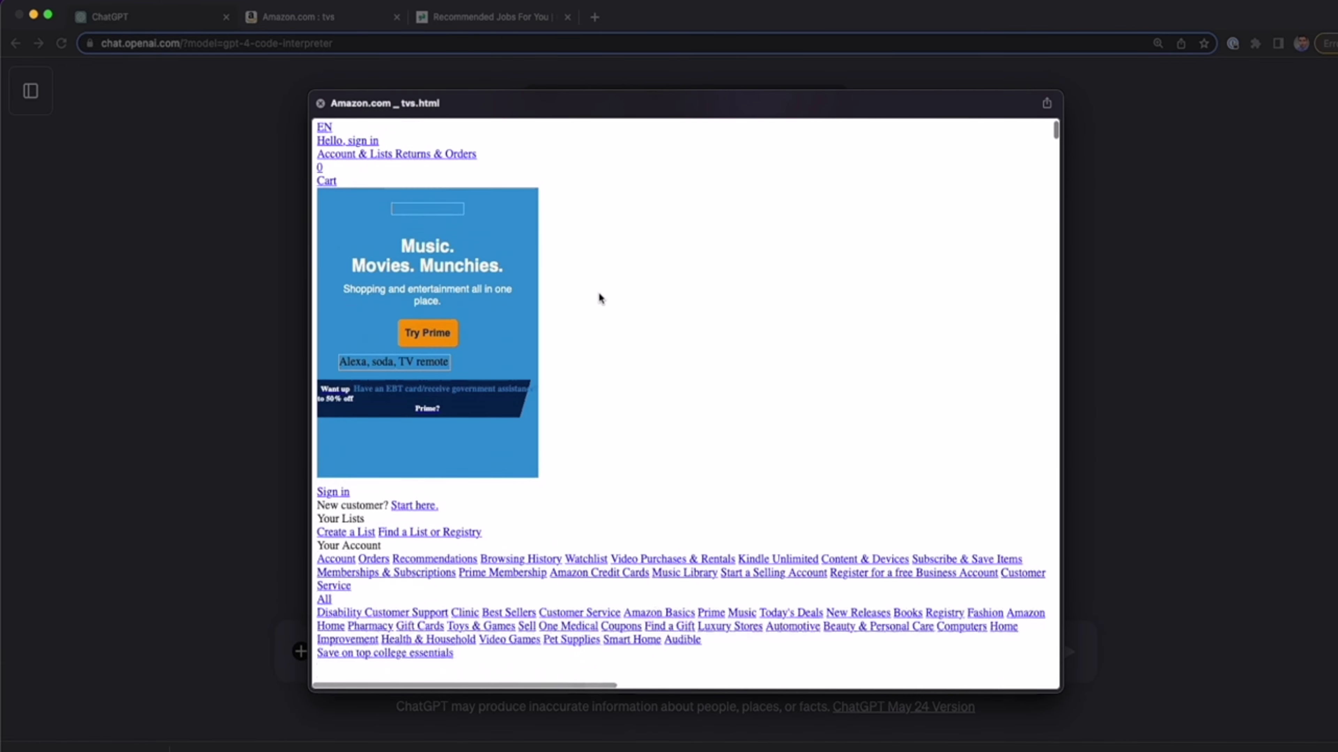
{"action": "scroll", "coordinate": [598, 294], "scroll_direction": "down", "scroll_amount": 15}
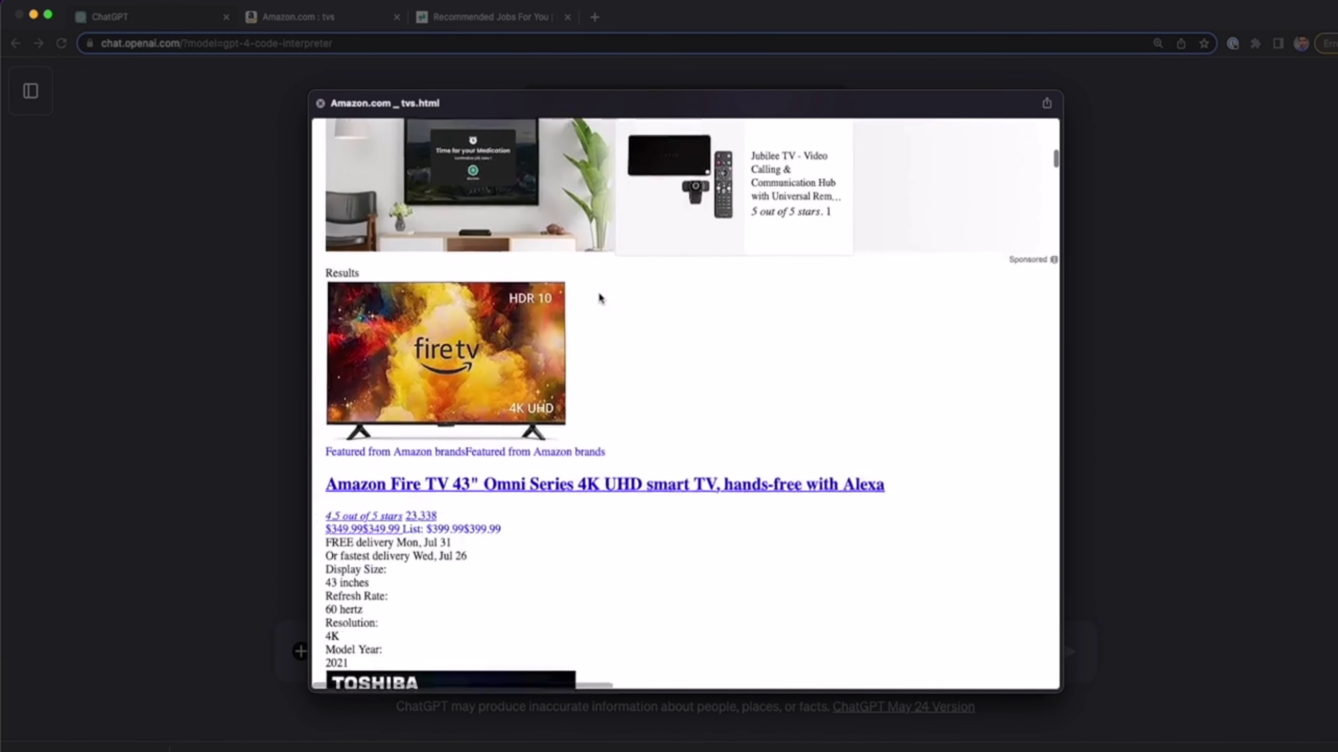
{"action": "scroll", "coordinate": [600, 294], "scroll_direction": "down", "scroll_amount": 6}
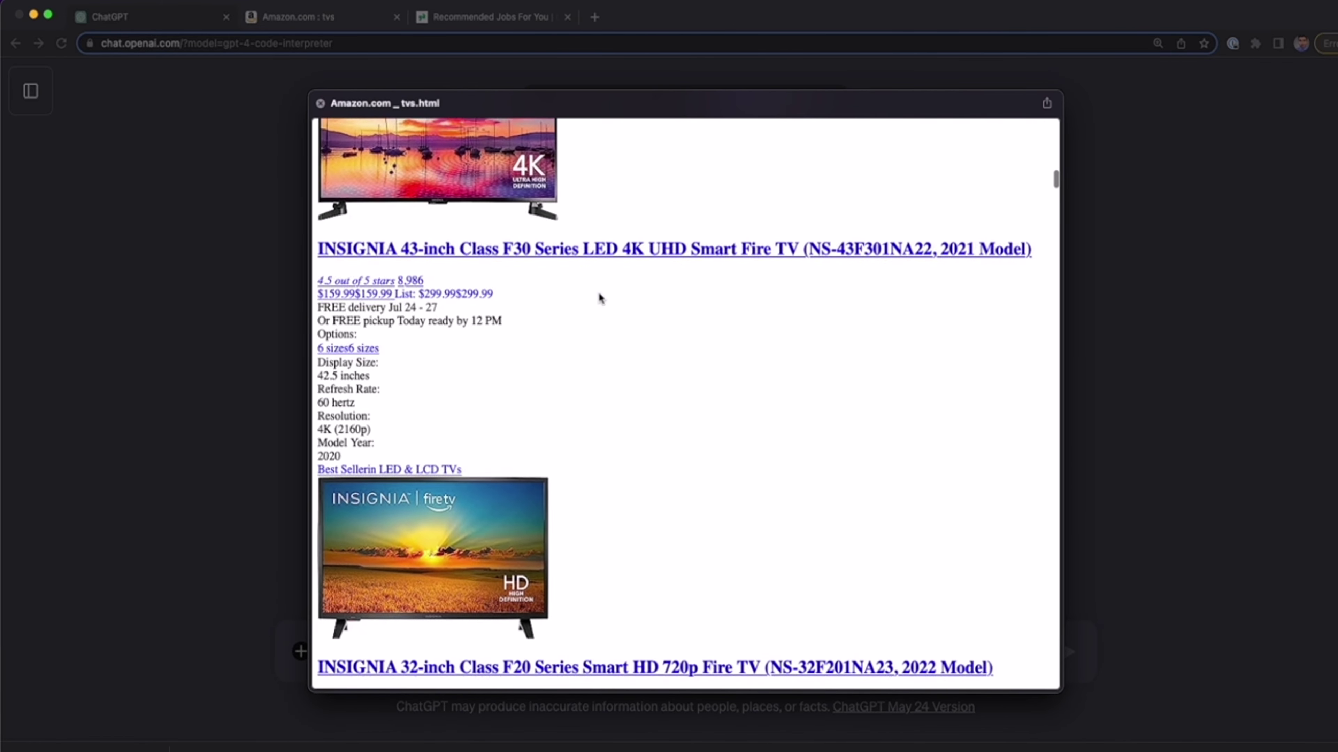
{"action": "left_click", "coordinate": [320, 103]}
{"action": "double_click", "coordinate": [554, 294]}
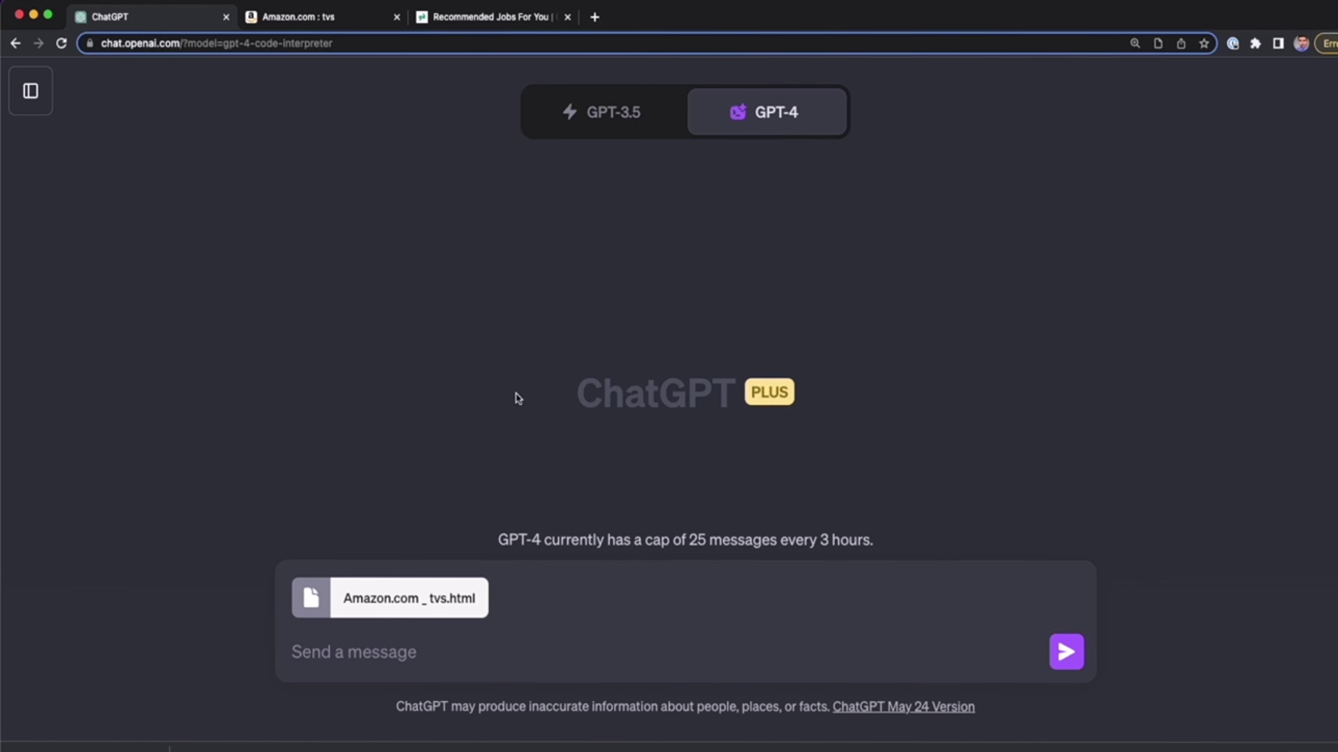
Write the prompt "From the HTML file, extract the name of product and price. Put the data on a table and export it to a CSV file."
{"action": "type", "text": "From the HTML file, extract the name of product and price. Put the data on a table and export it to a CSV file."}
{"action": "left_click_drag", "start_coordinate": [358, 652], "coordinate": [708, 642]}
{"action": "key", "text": "Right"}
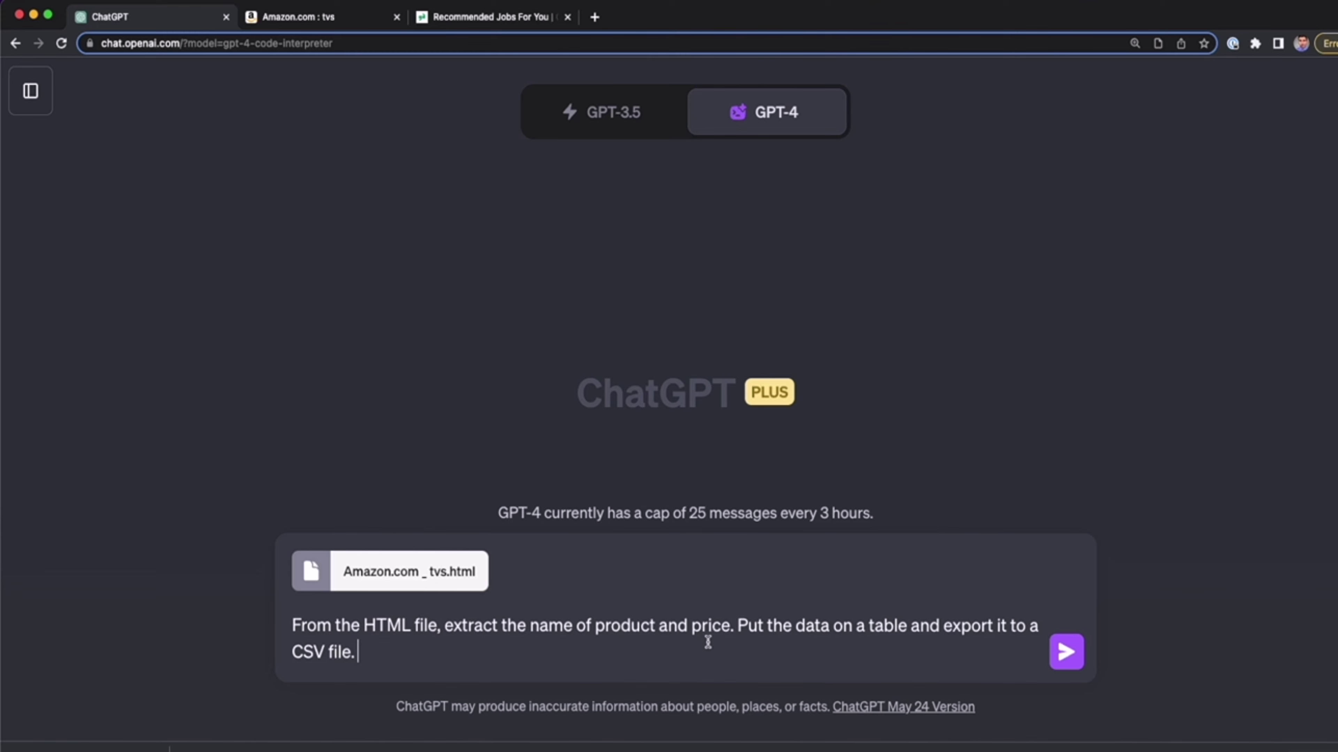
Look over the product names and prices in the Amazon TV results and return to the ChatGPT prompt
{"action": "left_click", "coordinate": [319, 16]}
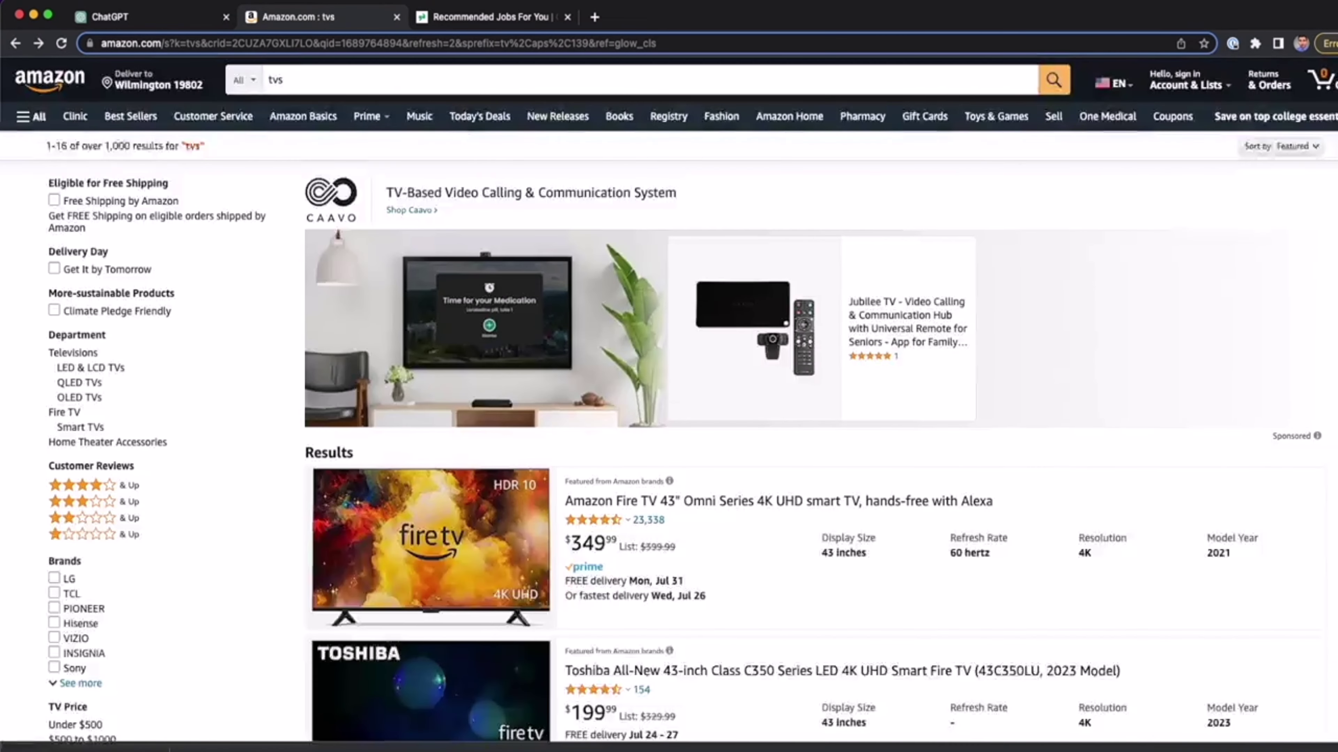
{"action": "scroll", "coordinate": [779, 318], "scroll_direction": "down", "scroll_amount": 3}
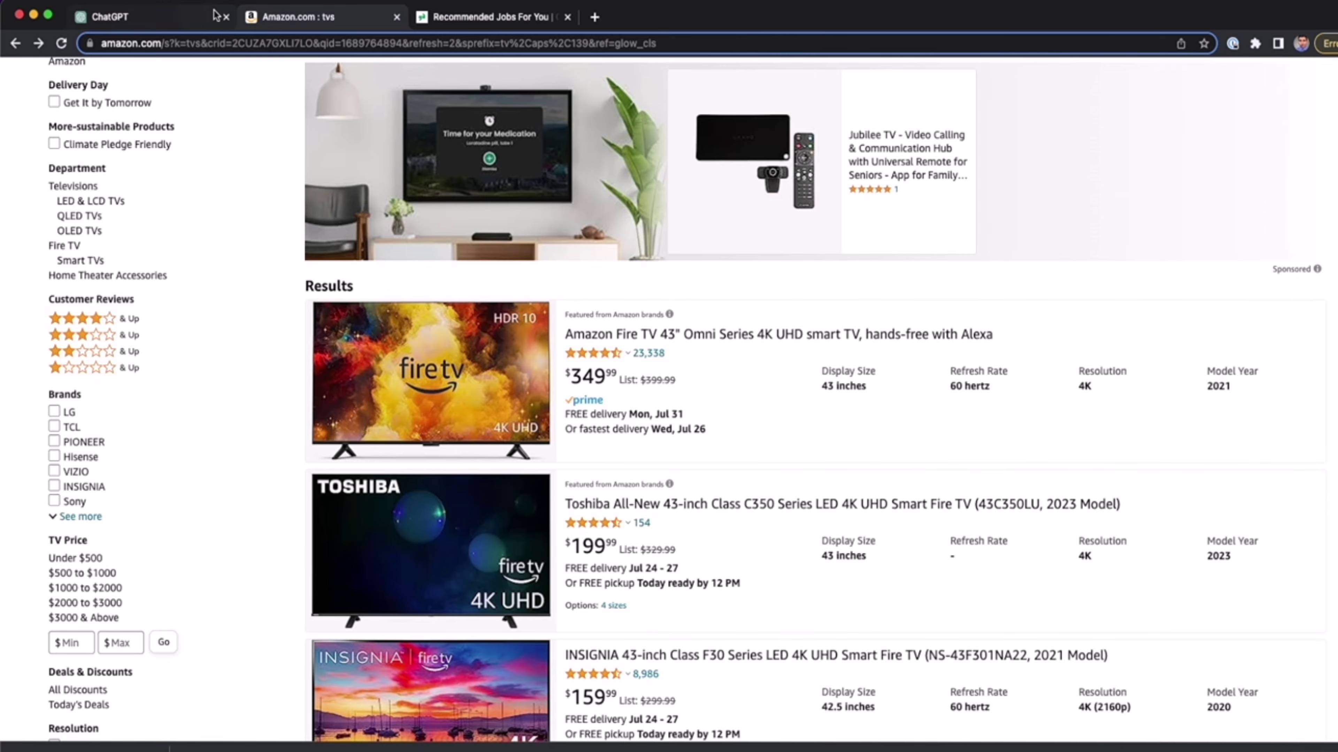
{"action": "left_click", "coordinate": [193, 15]}
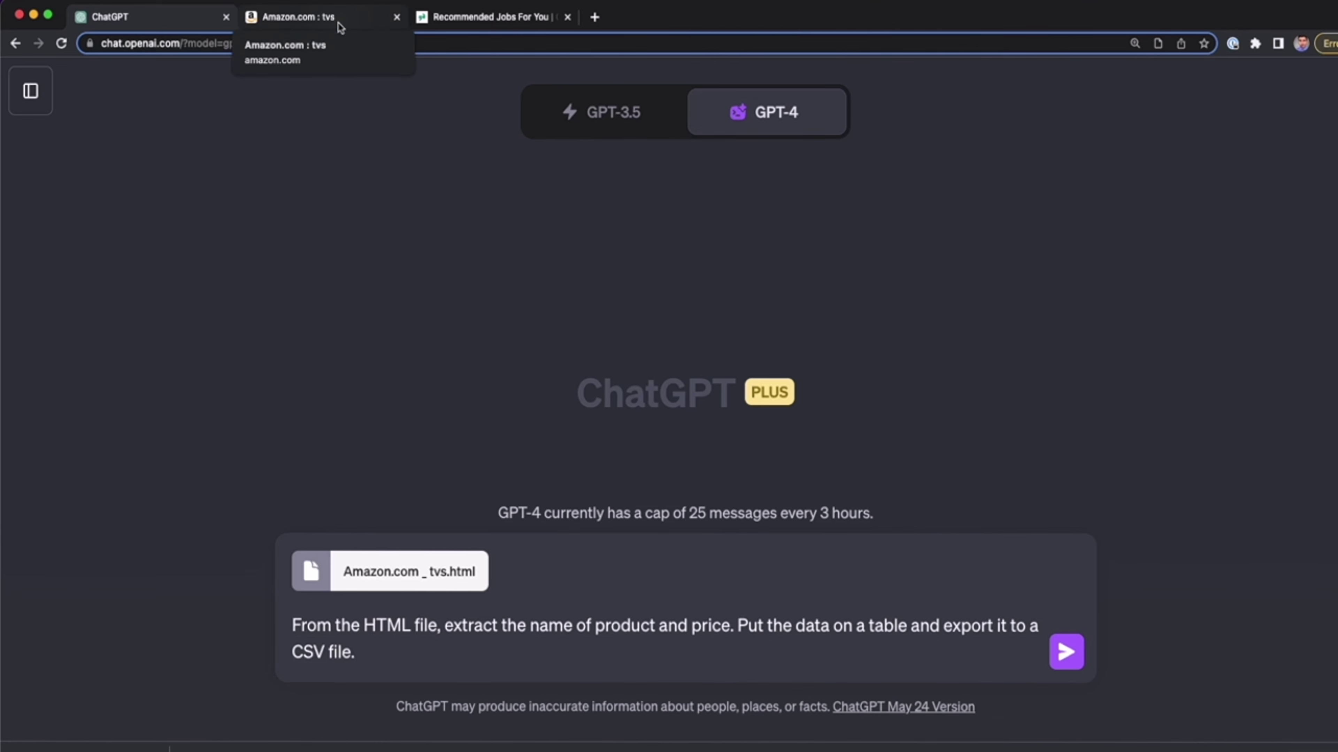
Inspect the HTML element of the first product title, Amazon Fire TV 43" Omni Series, on the Amazon page
{"action": "left_click", "coordinate": [339, 25]}
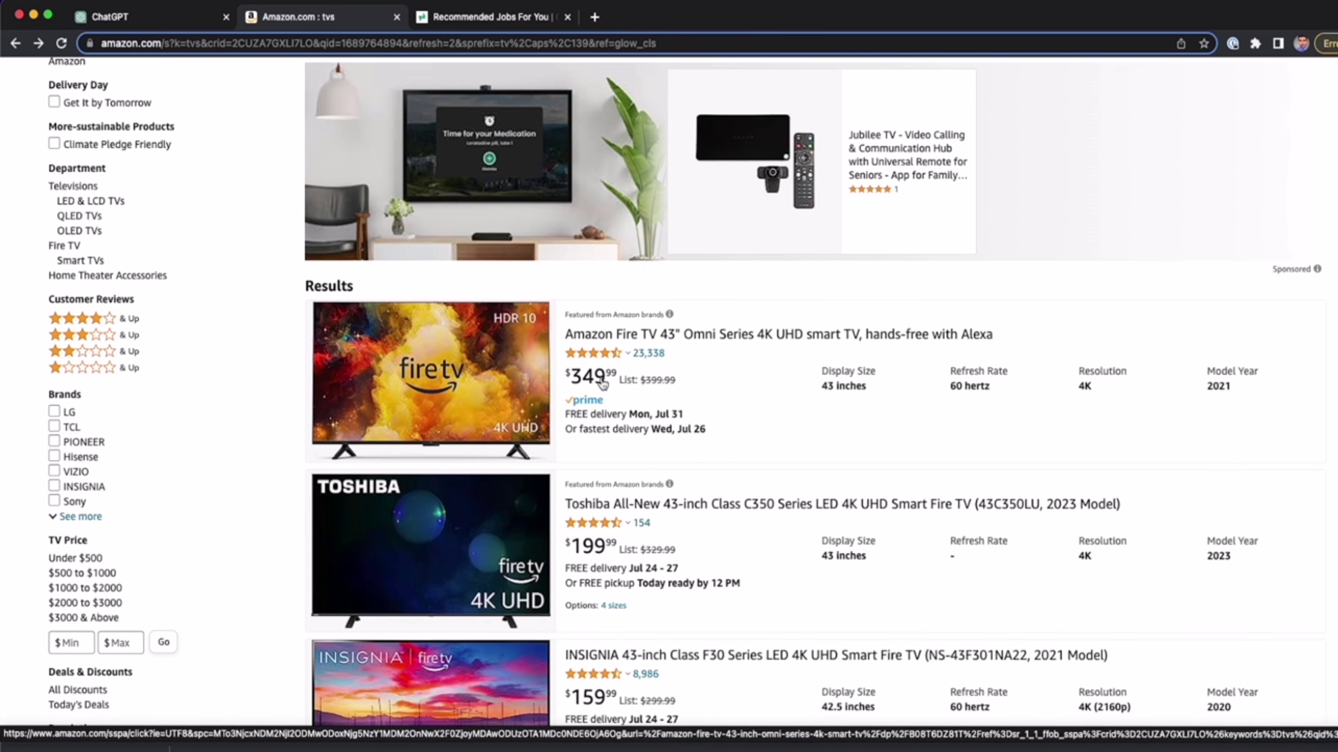
{"action": "right_click", "coordinate": [744, 335]}
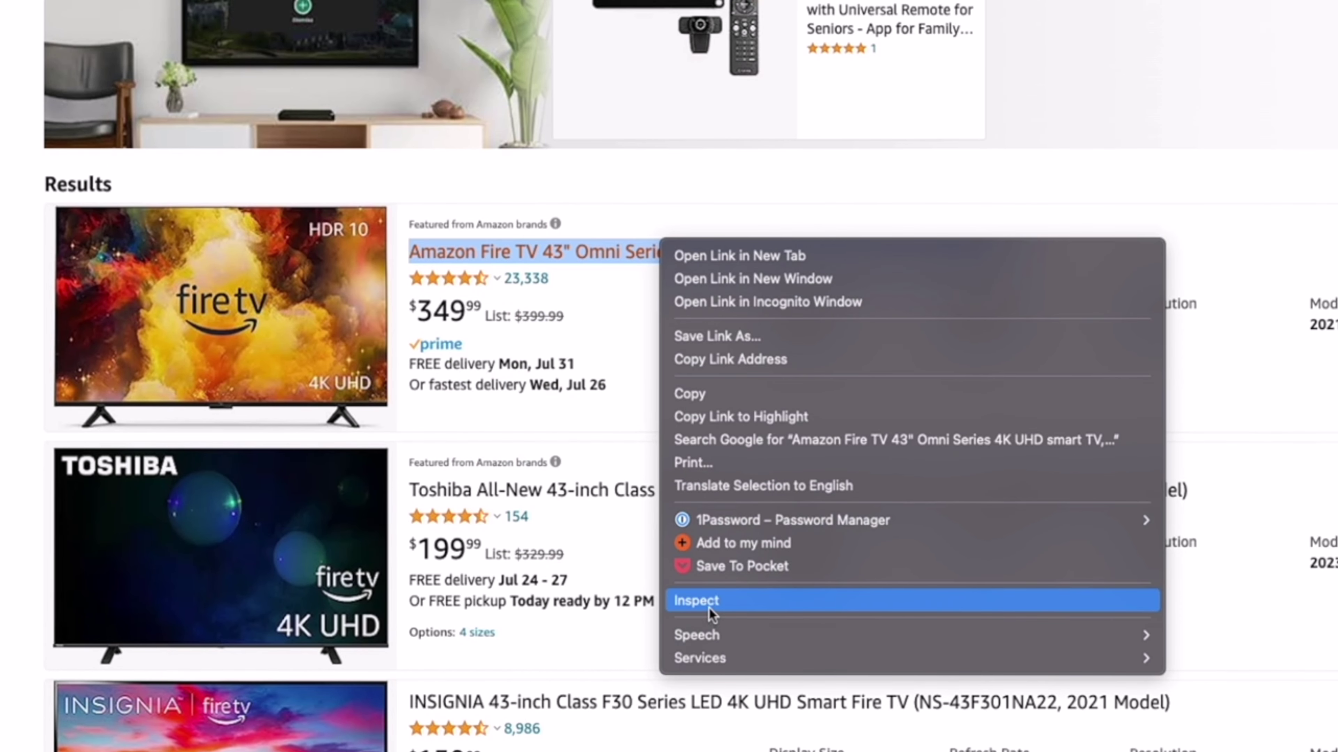
{"action": "left_click", "coordinate": [708, 608]}
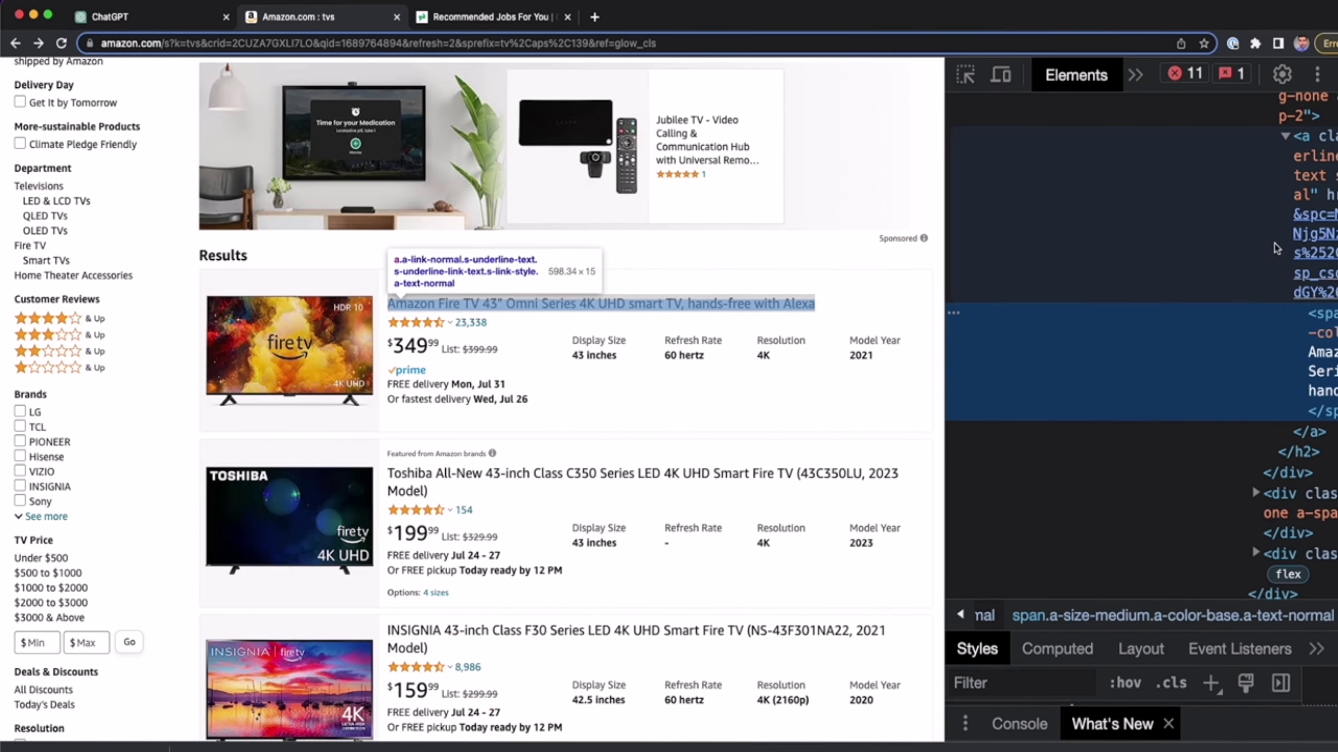
{"action": "scroll", "coordinate": [1275, 248], "scroll_direction": "left", "scroll_amount": 5}
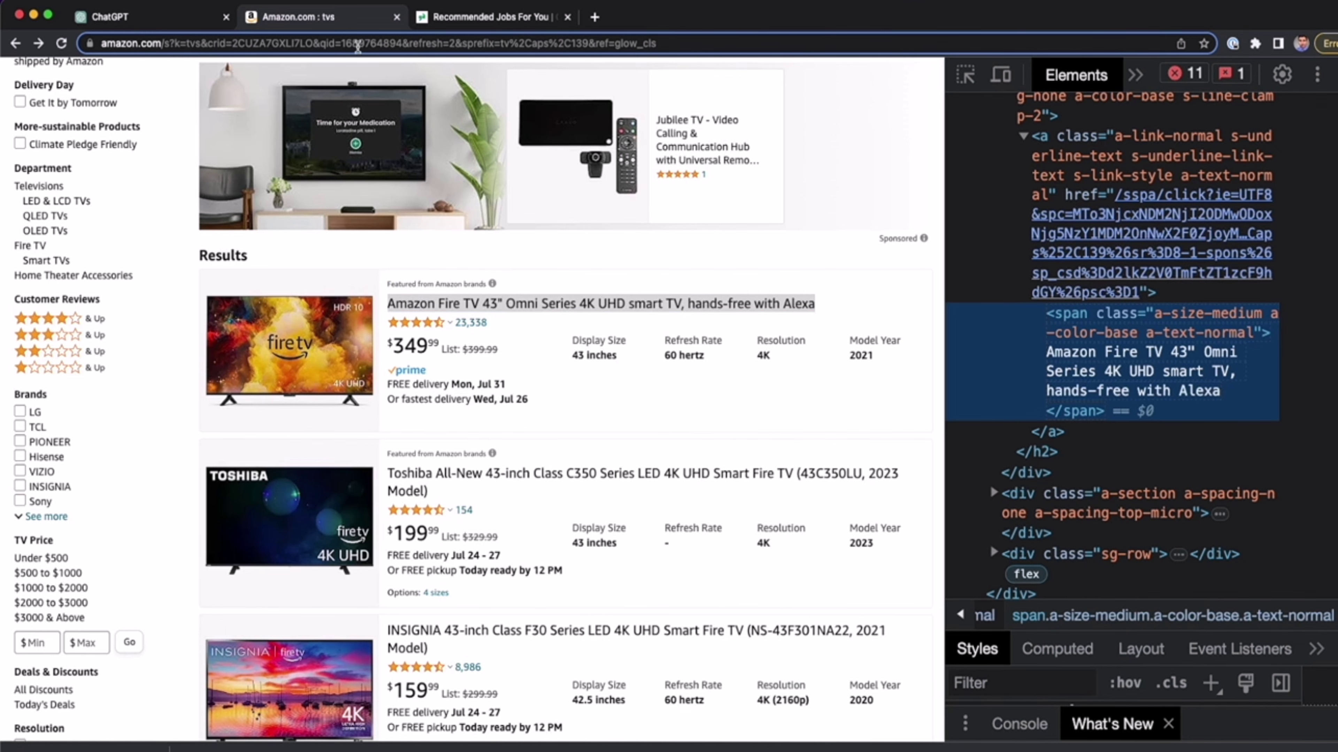
Add the Amazon Fire TV title's span element with class "a-size-medium a-color-base a-text-normal" below the request in the ChatGPT prompt
{"action": "left_click", "coordinate": [200, 21]}
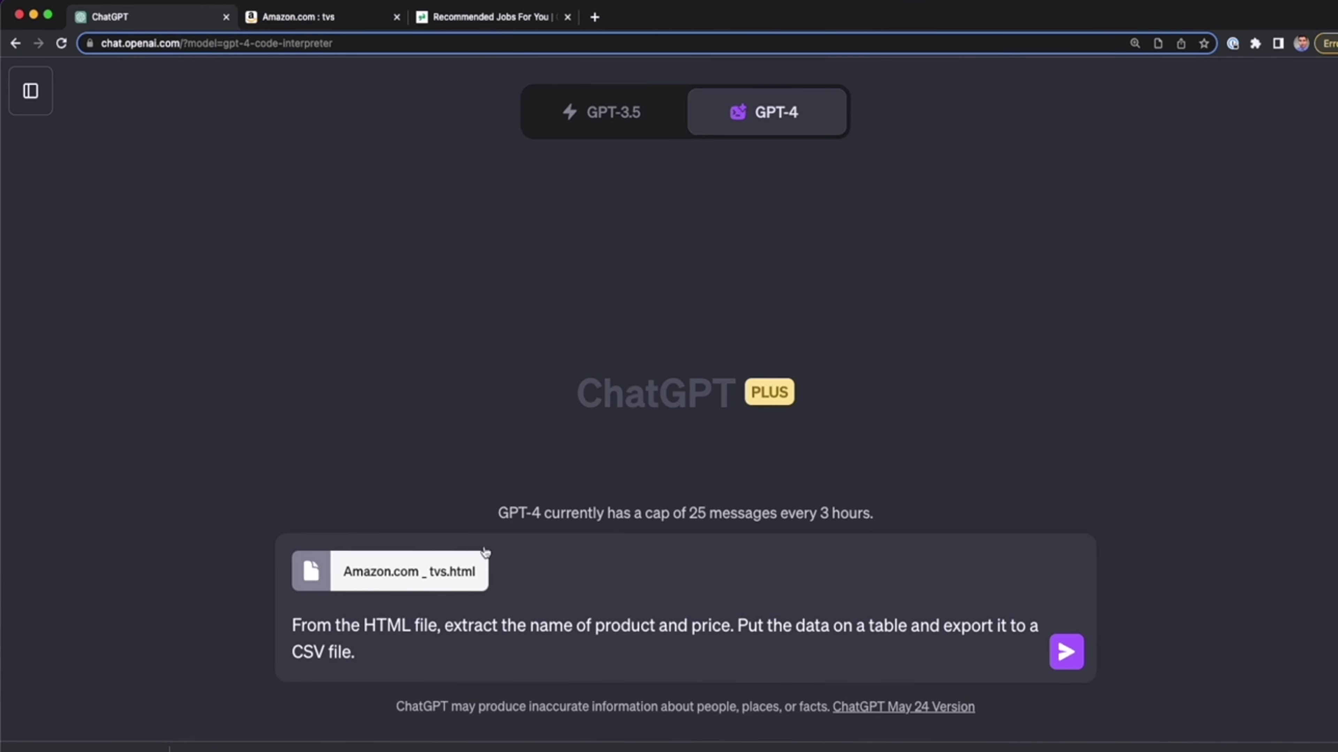
{"action": "key", "text": "shift+Return"}
{"action": "key", "text": "shift+Return"}
{"action": "key", "text": "shift+Return"}
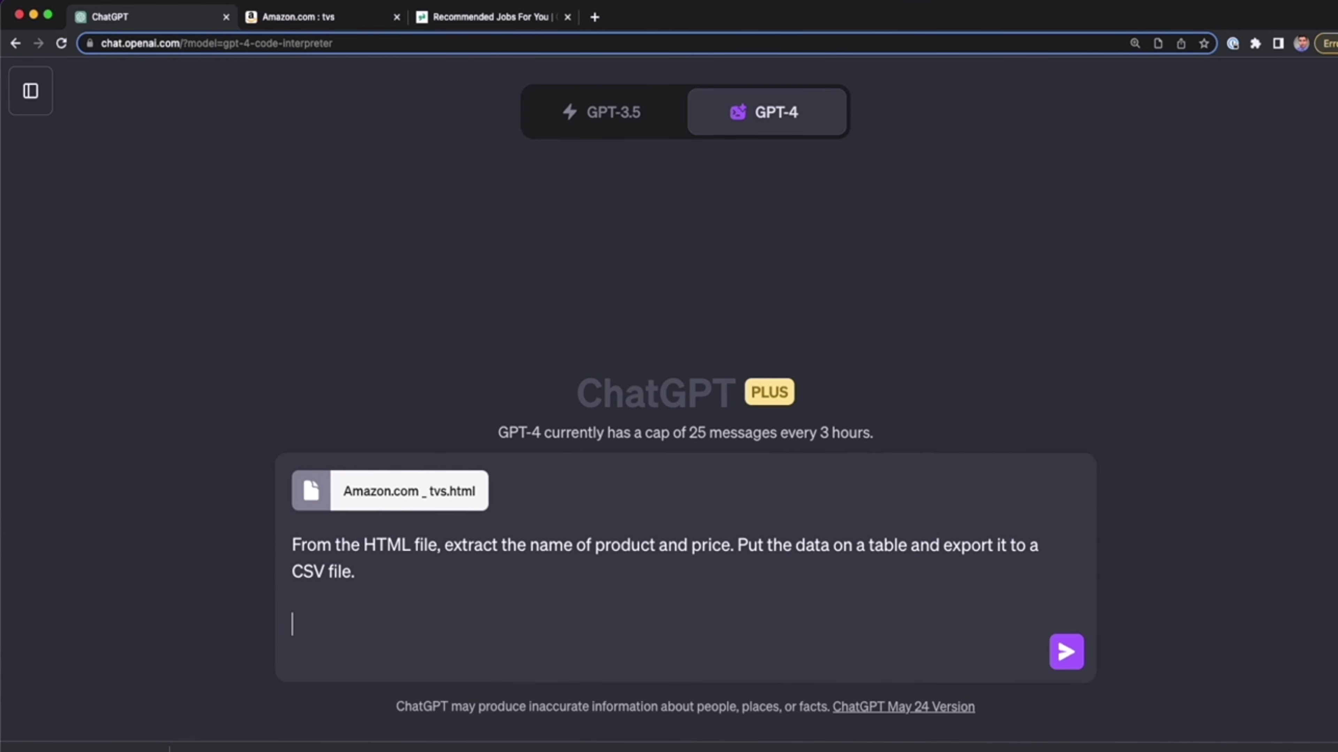
{"action": "type", "text": "<span class=\"a-size-medium a-color-base a-text-normal\">Amazon Fire TV 43\" Omni Series 4K UHD smart TV, hands-free with Alexa</span>"}
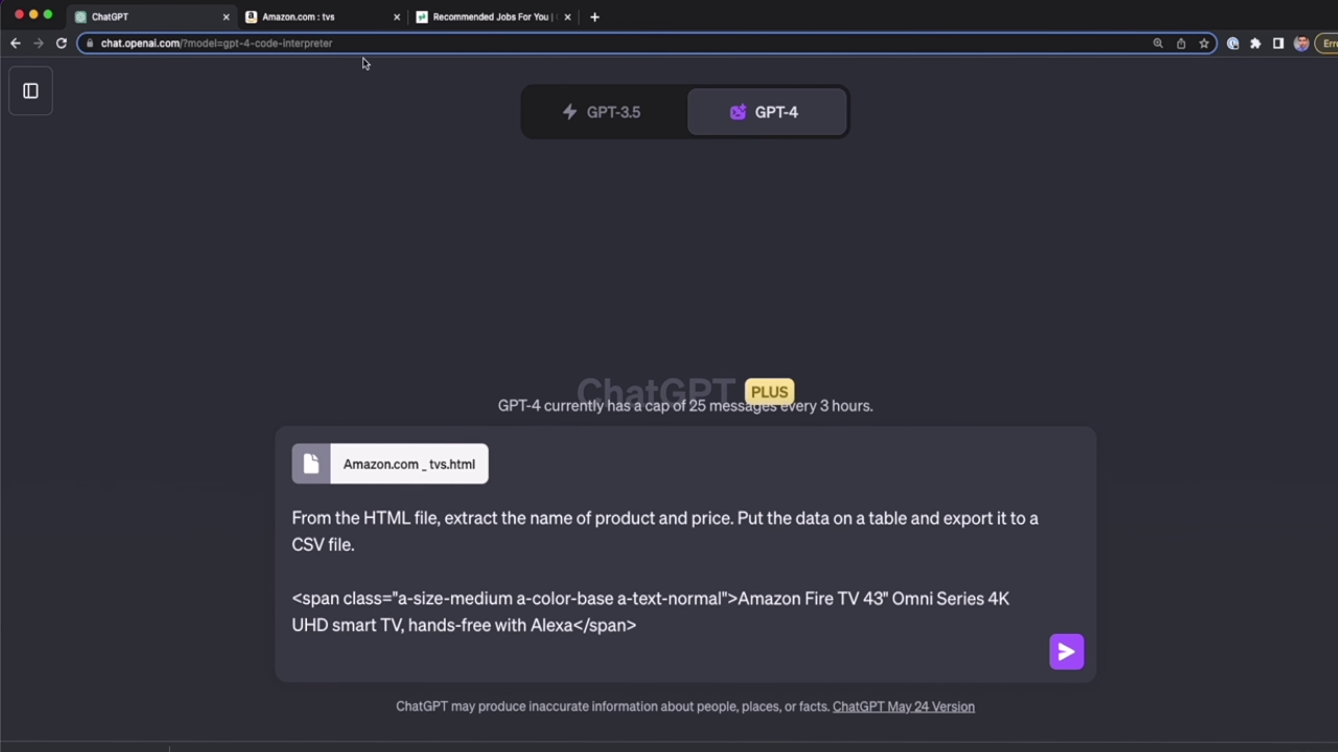
Inspect the whole-number part of the first TV's price on the Amazon page and expand its span element
{"action": "left_click", "coordinate": [349, 20]}
{"action": "left_click", "coordinate": [965, 75]}
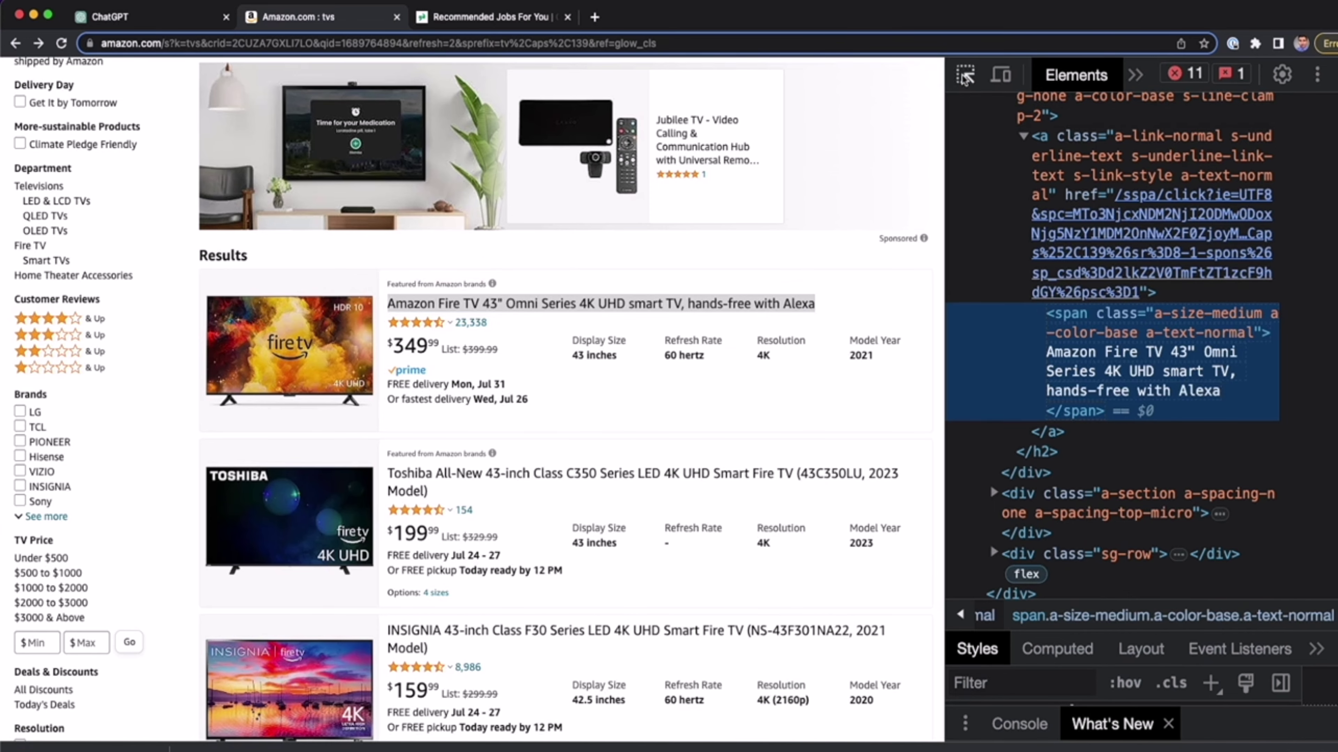
{"action": "left_click", "coordinate": [424, 351]}
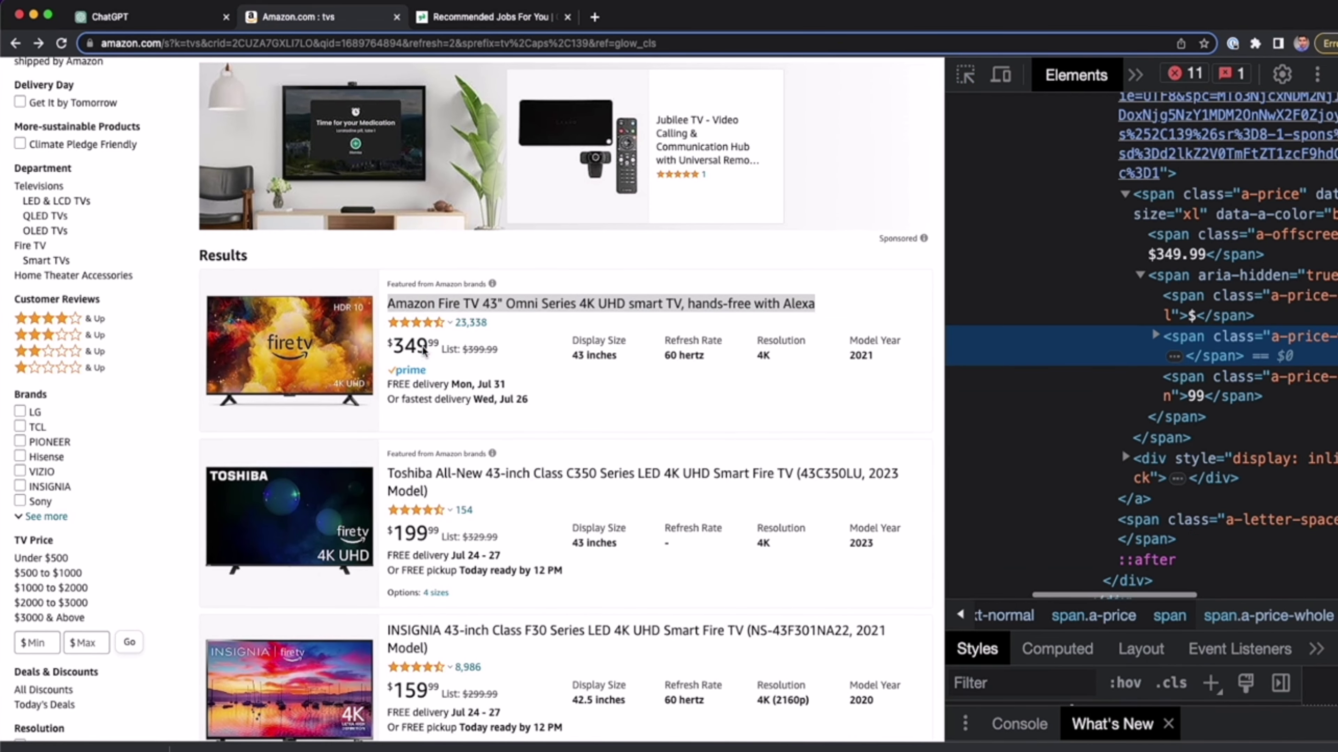
{"action": "left_click", "coordinate": [1157, 336]}
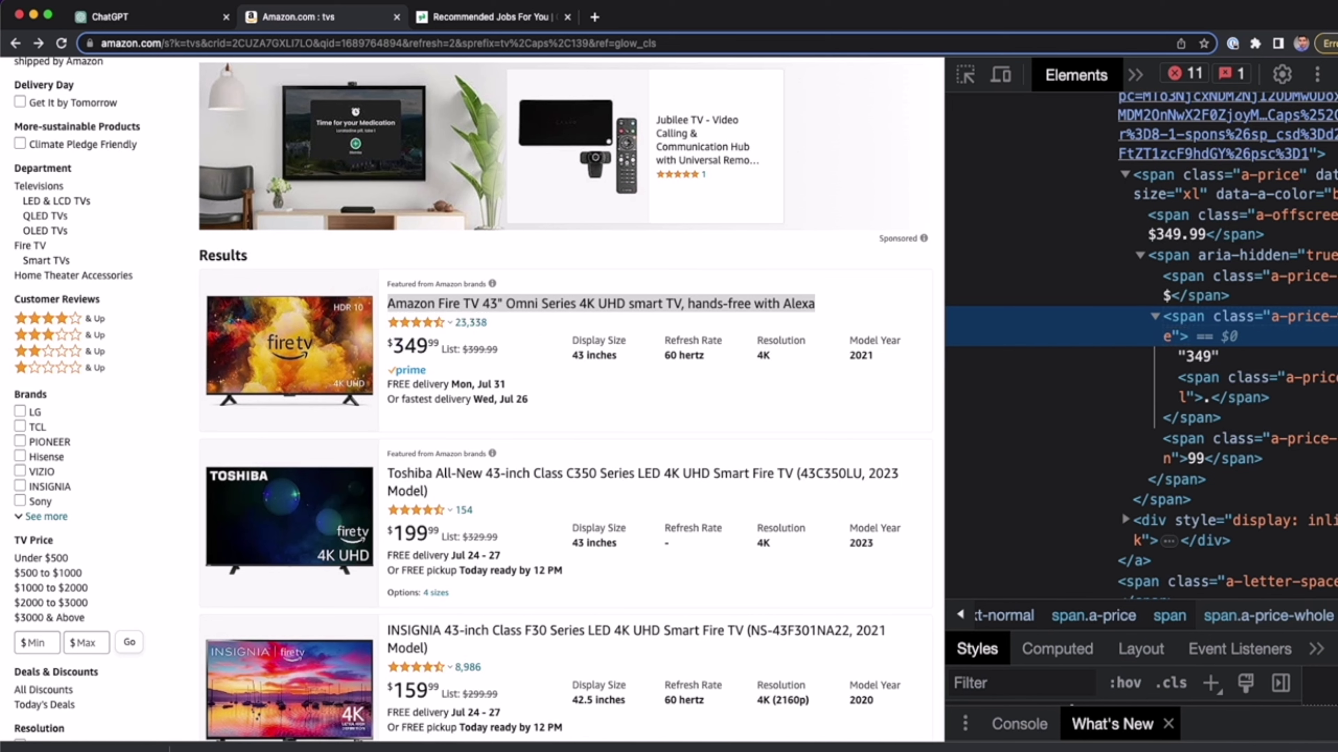
Add the "a-price-whole" span element of the 349 price as a separate paragraph at the end of the ChatGPT prompt
{"action": "left_click", "coordinate": [158, 17]}
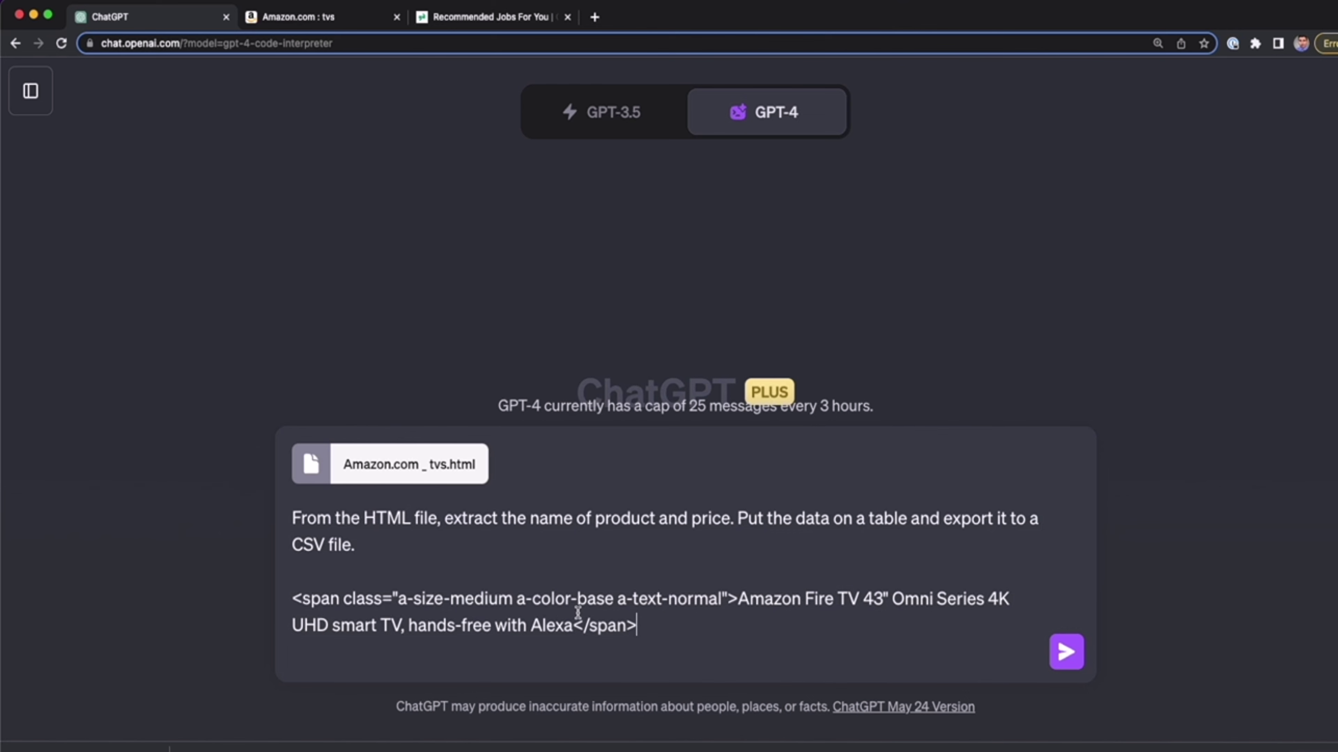
{"action": "key", "text": "shift+Return"}
{"action": "key", "text": "shift+Return"}
{"action": "type", "text": "<span class=\"a-price-whole\">349<span class=\"a-price-decimal\">.</span></span>"}
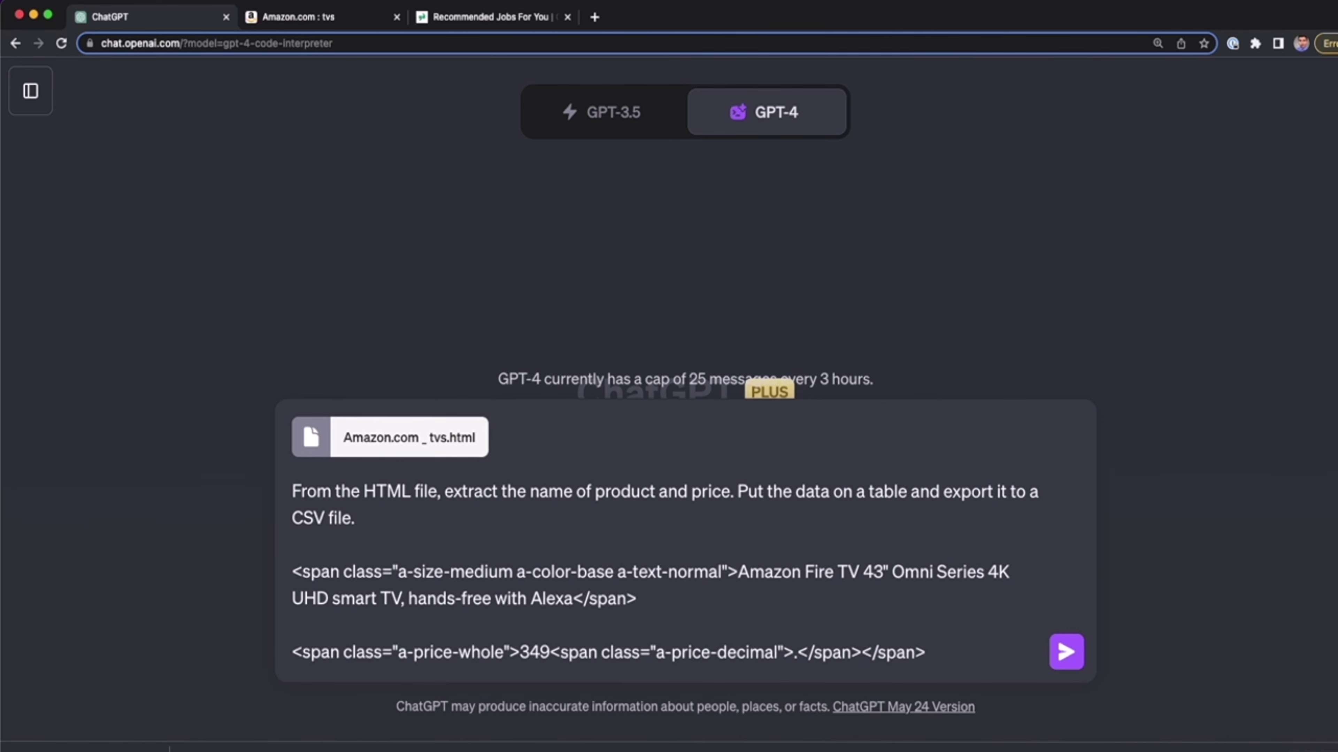
Label the product title element in the prompt with the line "Here's the element of one product:" above it
{"action": "left_click", "coordinate": [499, 556]}
{"action": "key", "text": "shift+Return"}
{"action": "type", "text": "Here’s the element of one product:"}
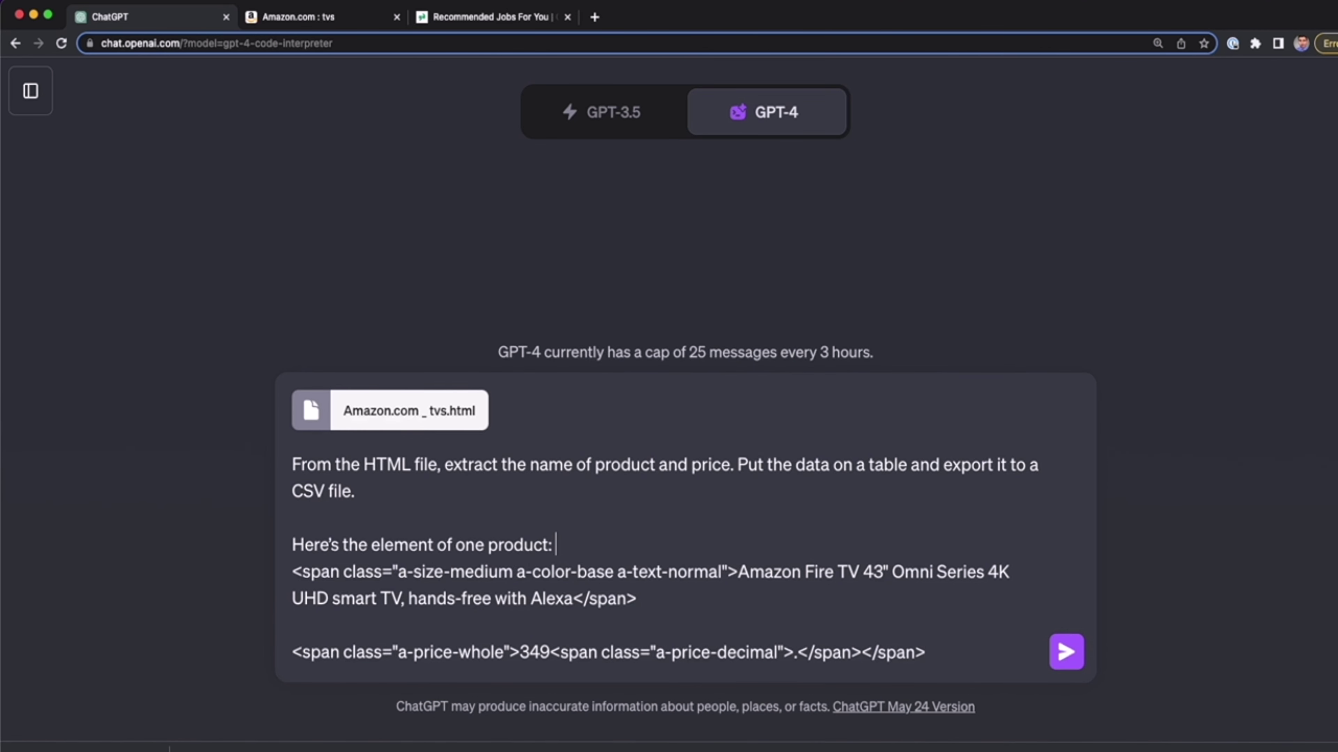
{"action": "key", "text": "shift+super+Left"}
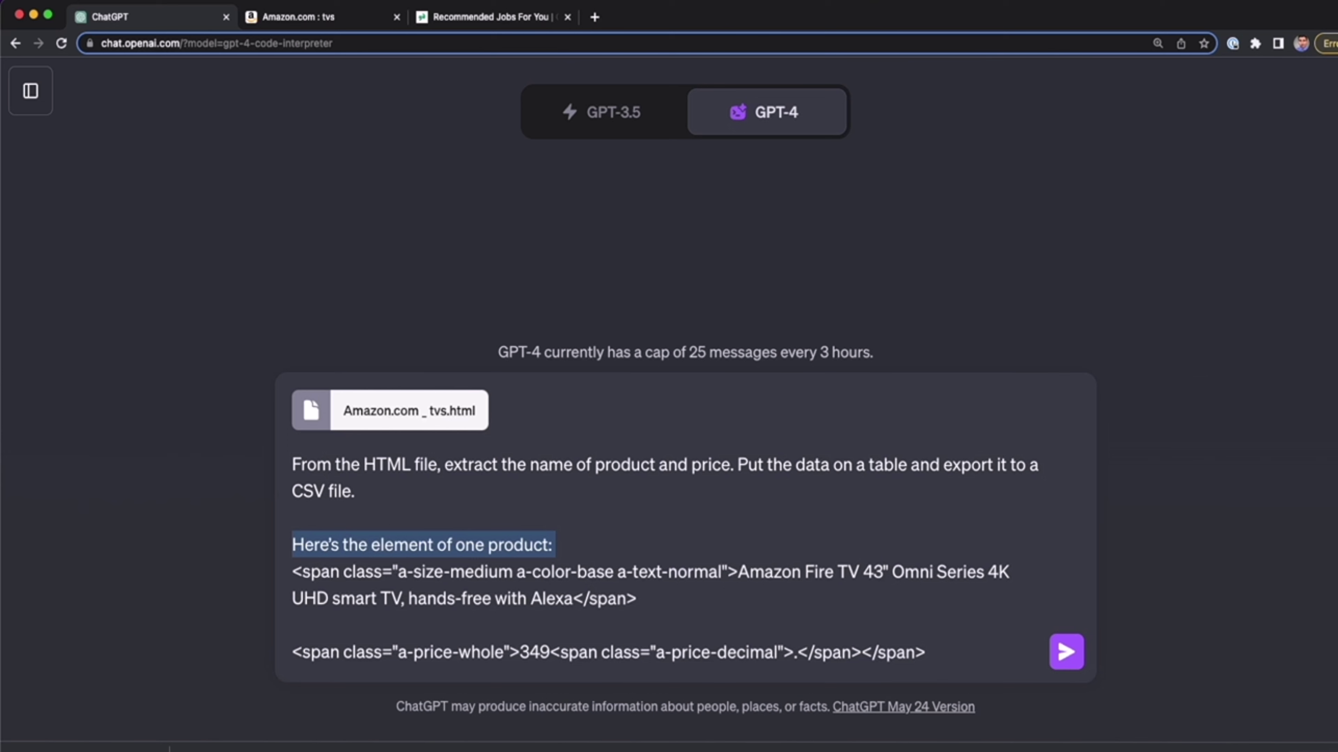
Insert the line "Here's the element of the price:" above the price element in the prompt
{"action": "key", "text": "Down"}
{"action": "key", "text": "Down"}
{"action": "key", "text": "Down"}
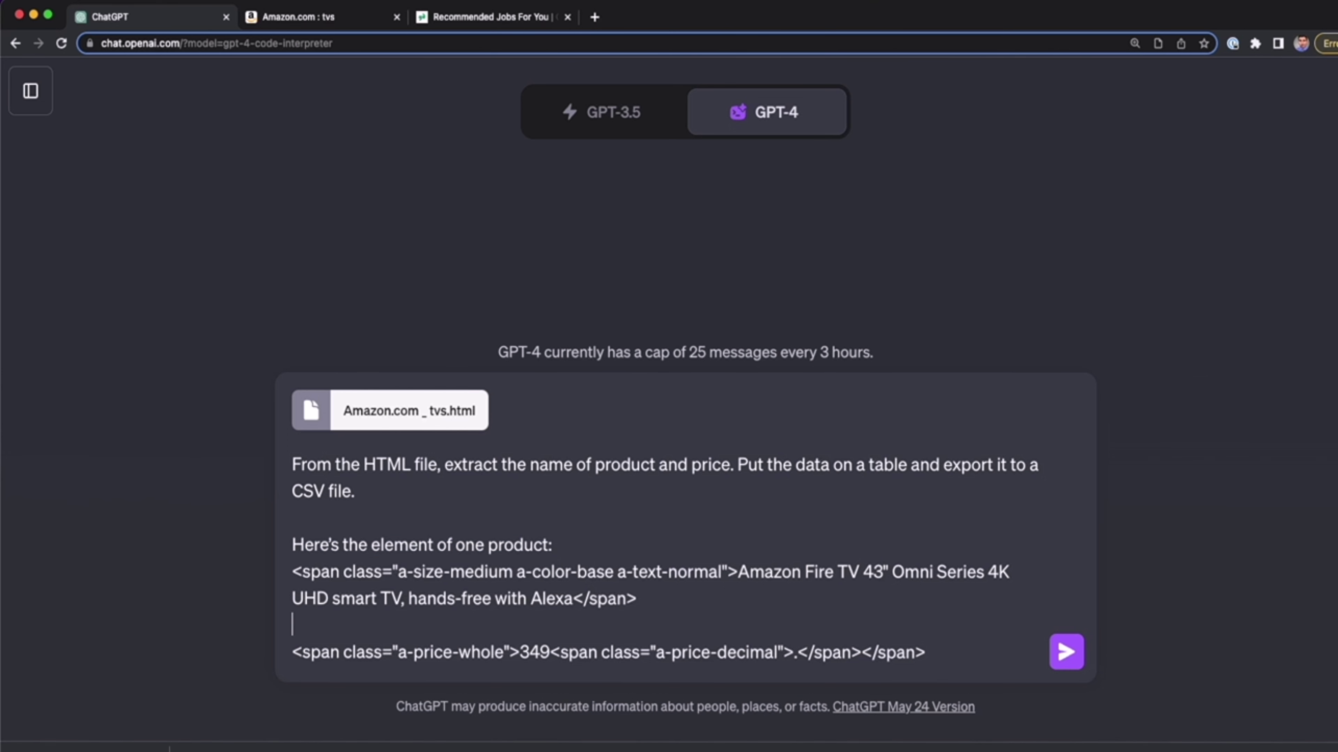
{"action": "key", "text": "shift+Return"}
{"action": "type", "text": "Here’s the element of the price:"}
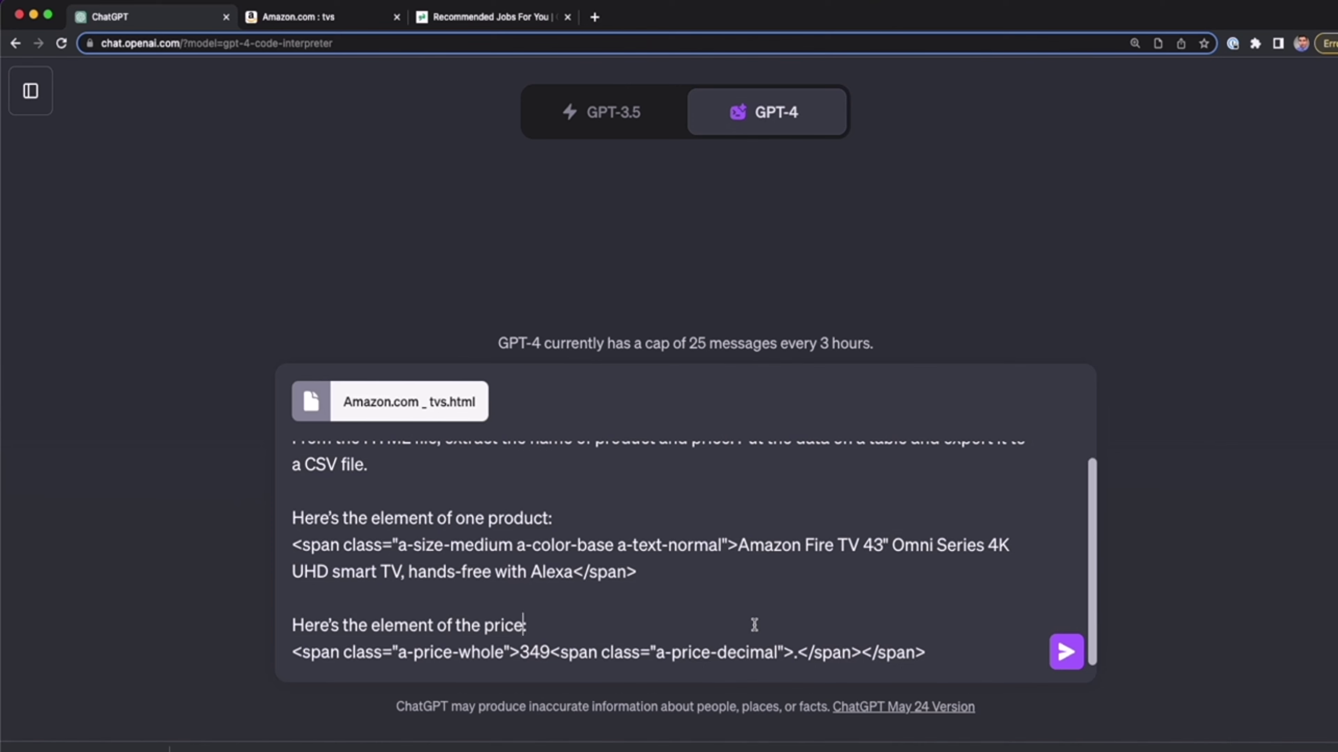
Check the TV listings on the Amazon results page for products that have no price
{"action": "left_click", "coordinate": [375, 16]}
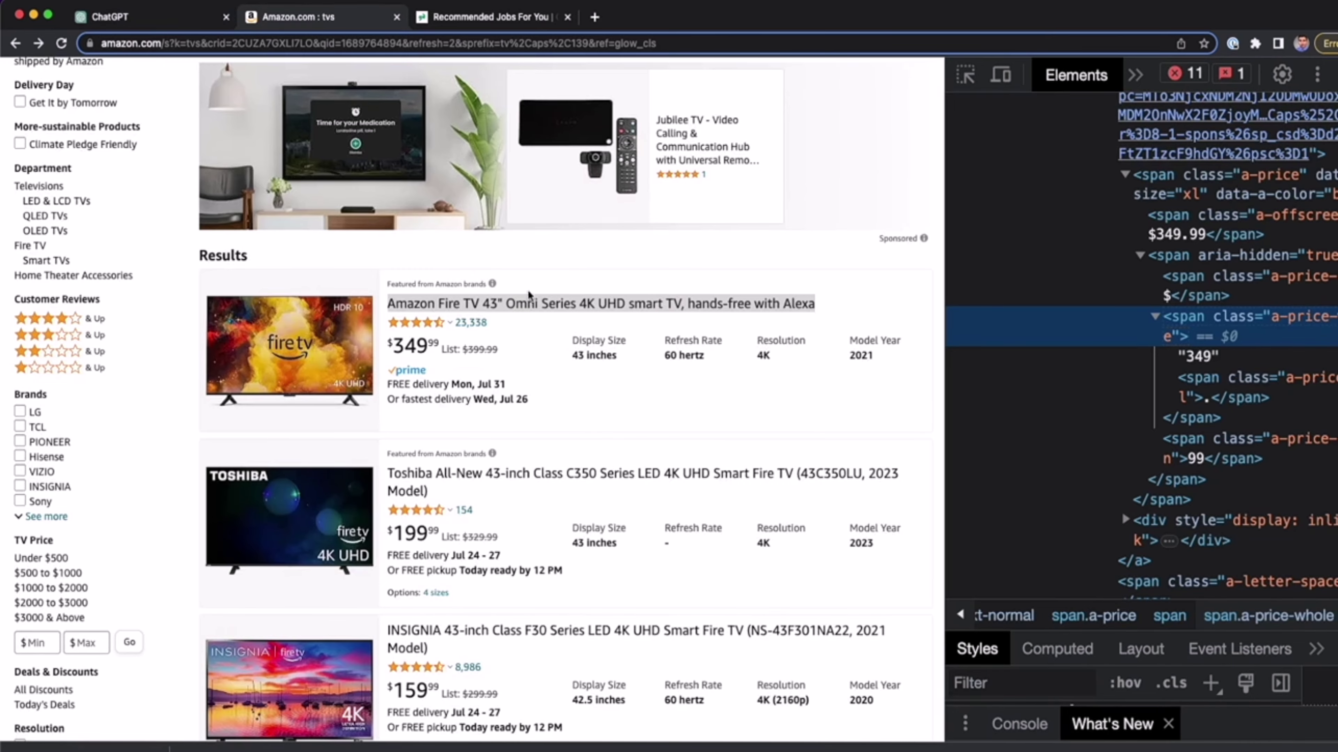
{"action": "scroll", "coordinate": [500, 362], "scroll_direction": "down", "scroll_amount": 1}
{"action": "scroll", "coordinate": [500, 363], "scroll_direction": "down", "scroll_amount": 15}
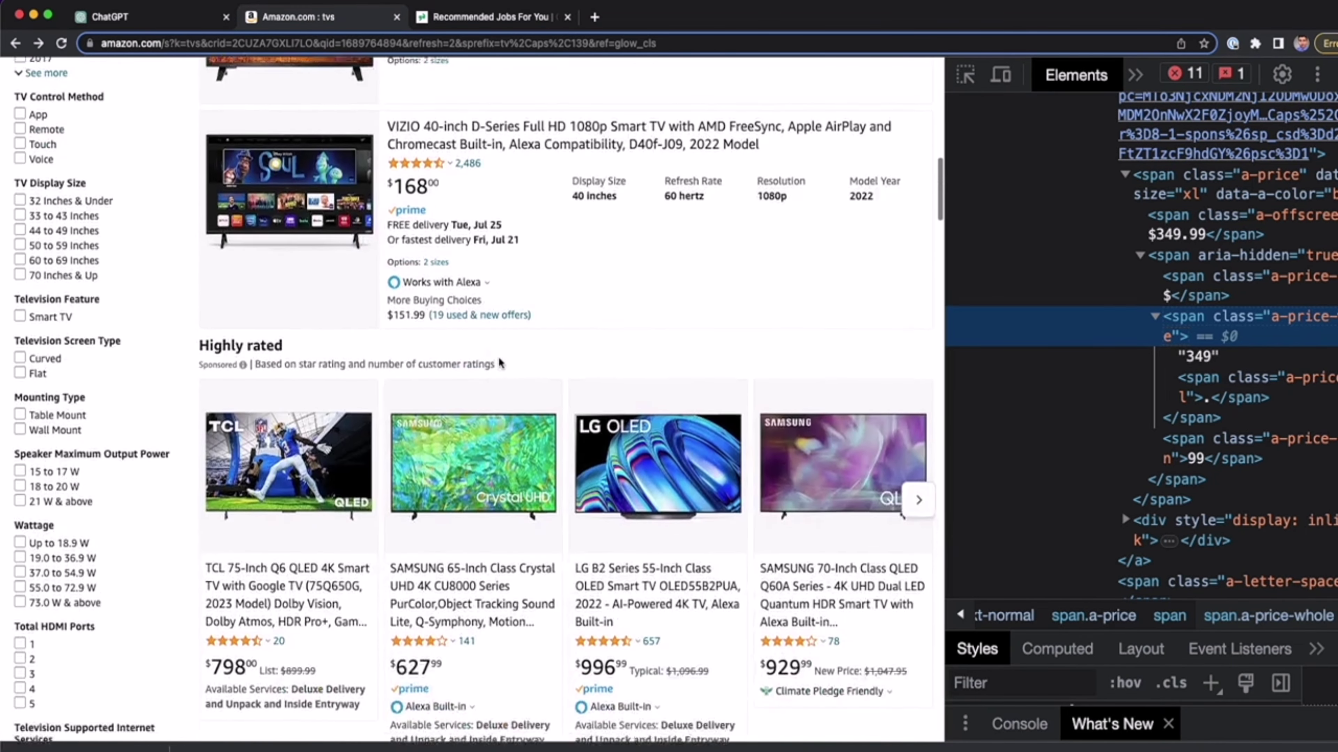
{"action": "scroll", "coordinate": [500, 363], "scroll_direction": "down", "scroll_amount": 10}
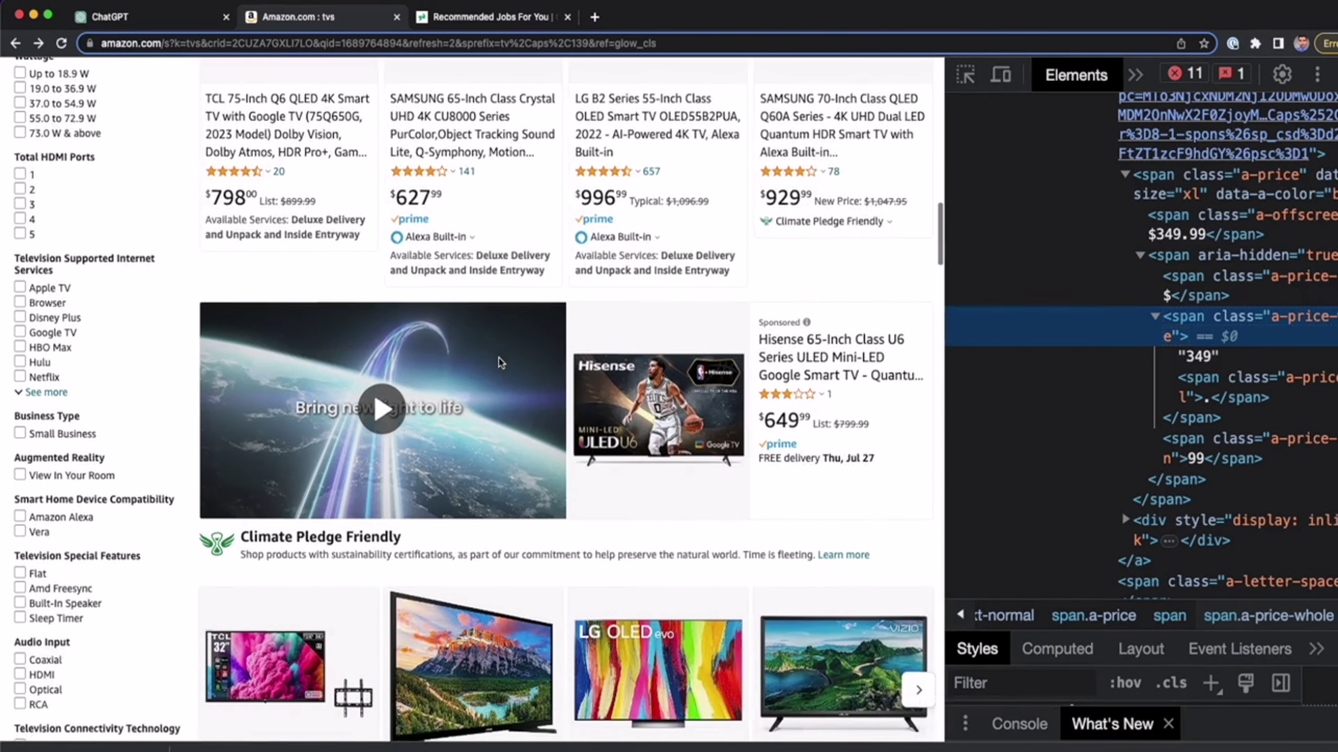
{"action": "scroll", "coordinate": [500, 363], "scroll_direction": "down", "scroll_amount": 3}
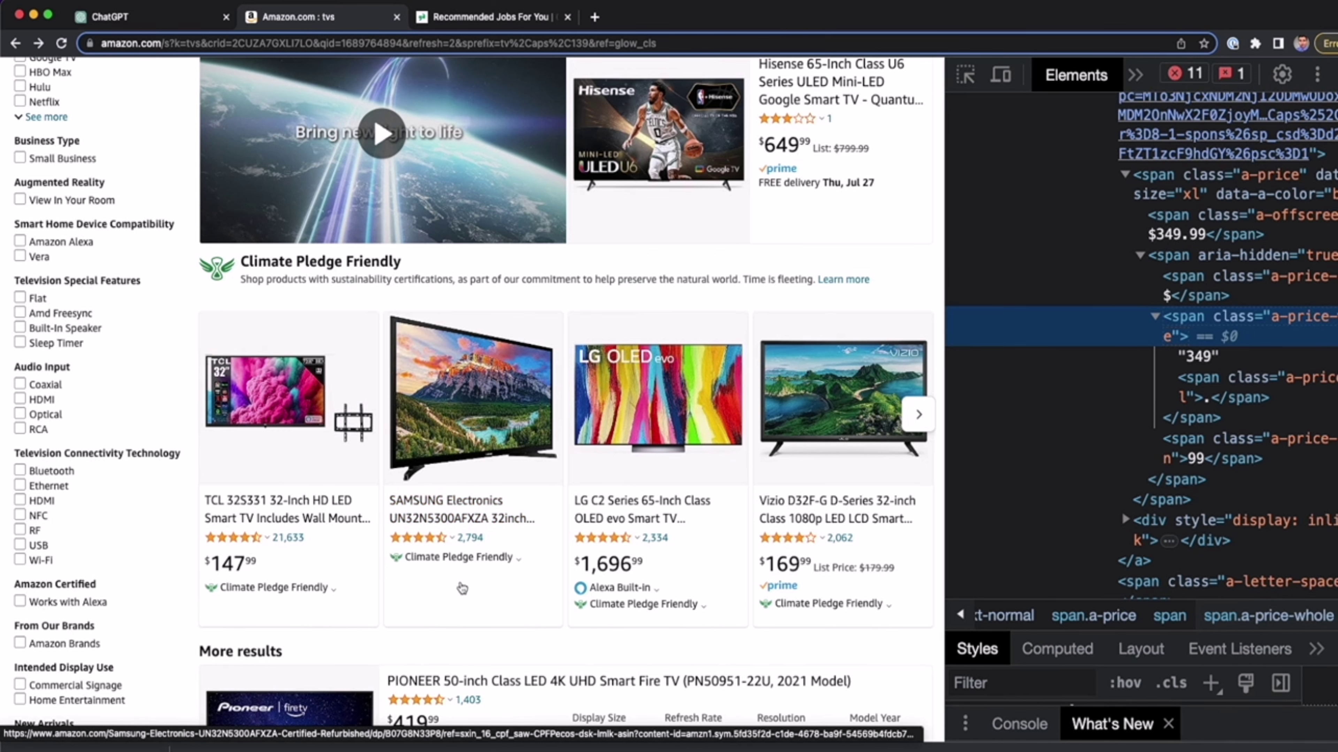
{"action": "mouse_move", "coordinate": [242, 538]}
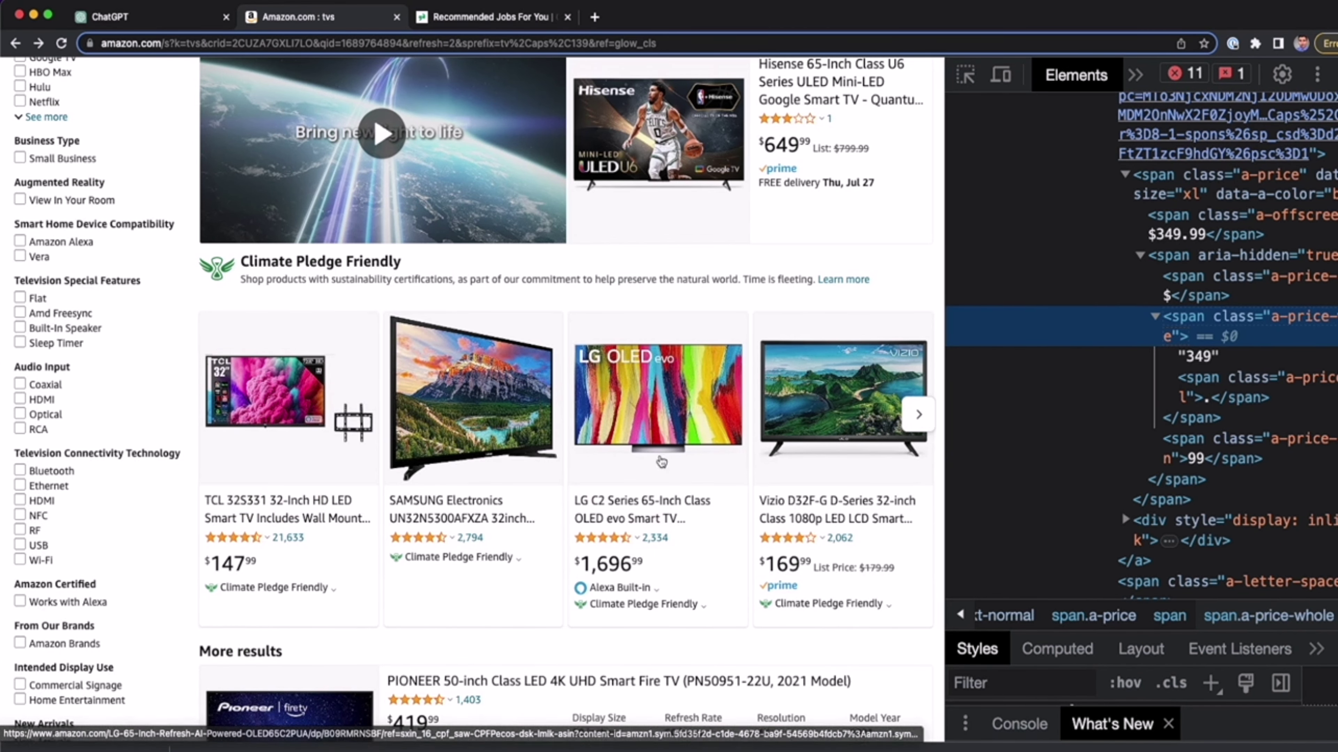
Add "In case the price of the product is missing, leave that price as a null data." as the last paragraph of the ChatGPT prompt
{"action": "left_click", "coordinate": [200, 17]}
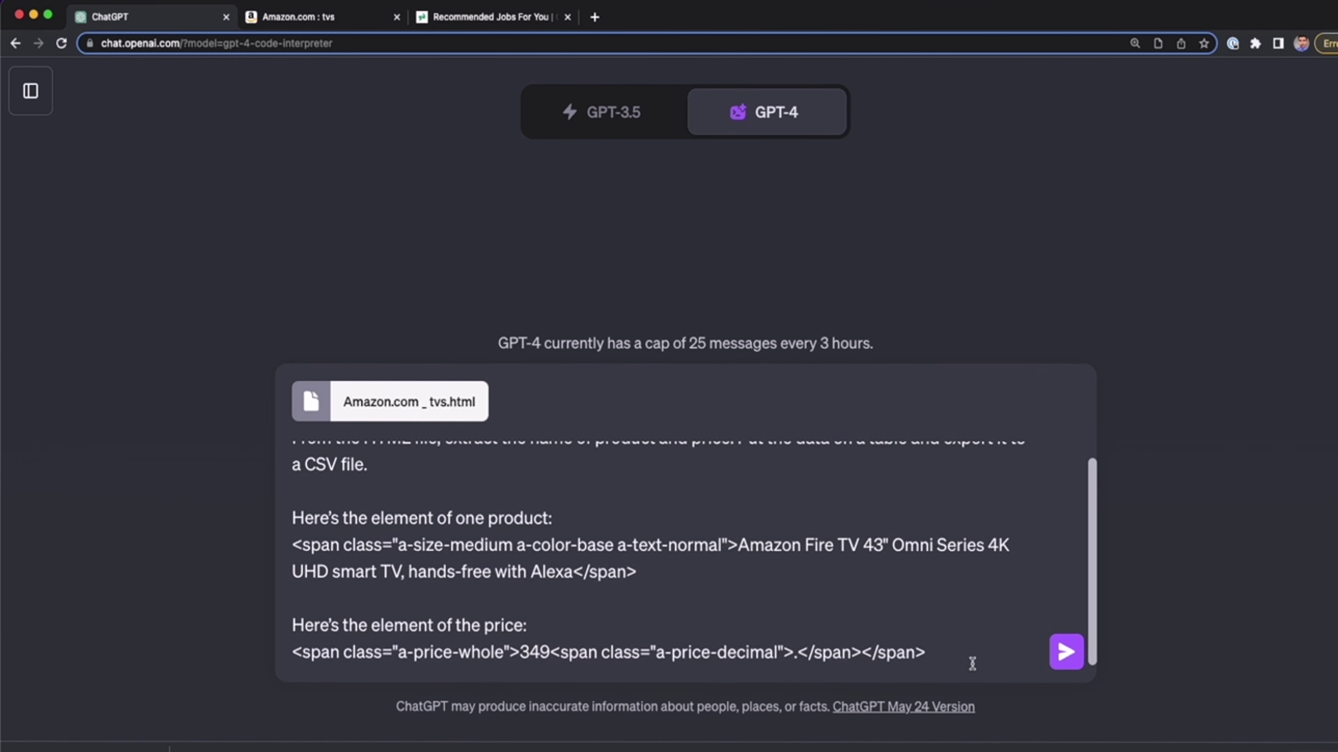
{"action": "key", "text": "shift+Return"}
{"action": "key", "text": "shift+Return"}
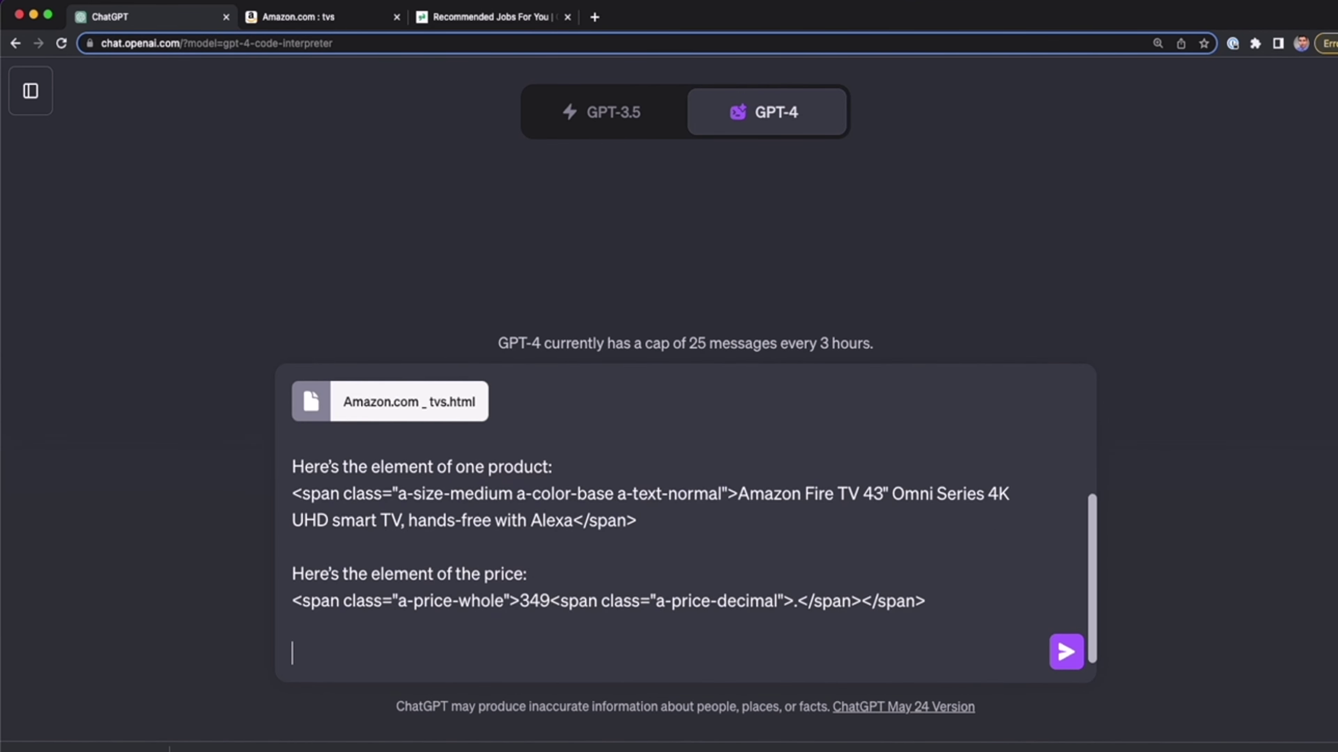
{"action": "type", "text": "In case the price of the product is missing, leave that price as a null data."}
{"action": "key", "text": "super+shift+Left"}
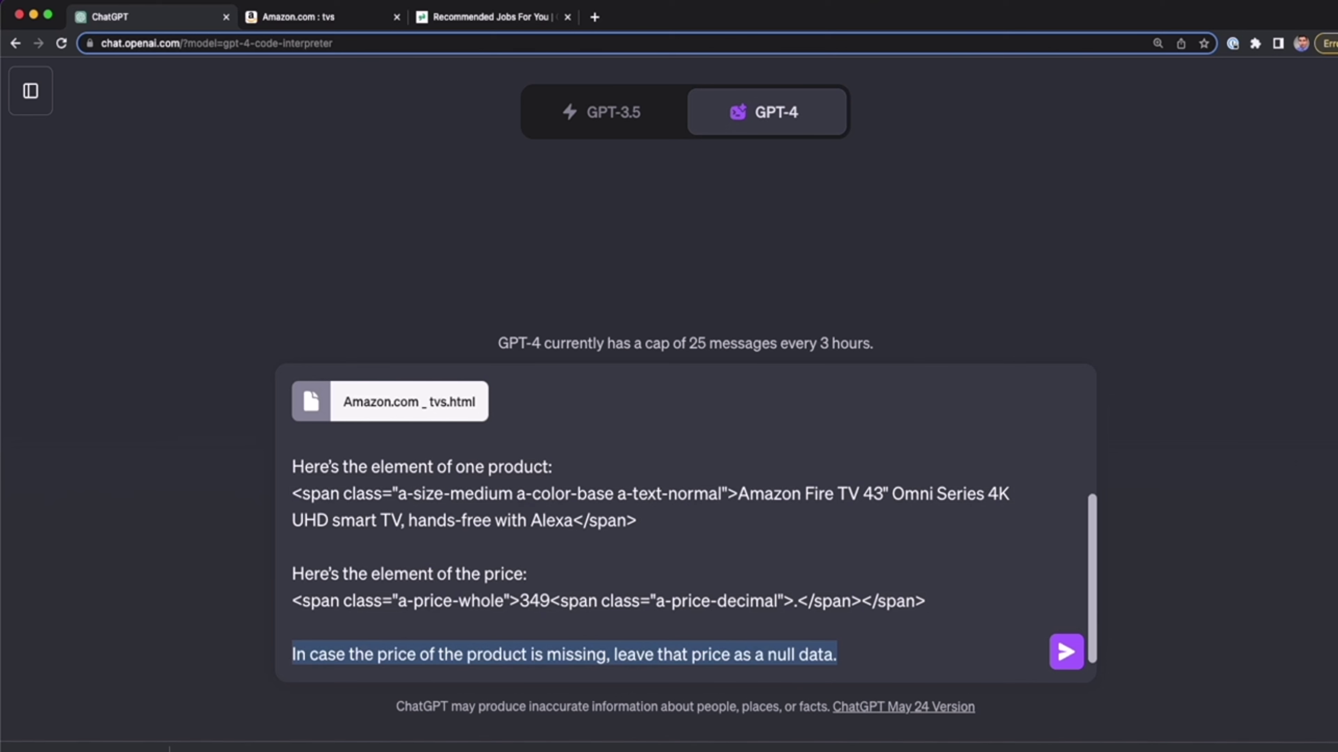
Review the whole prompt, send it with the attached HTML file, and reduce the page zoom
{"action": "left_click", "coordinate": [888, 601]}
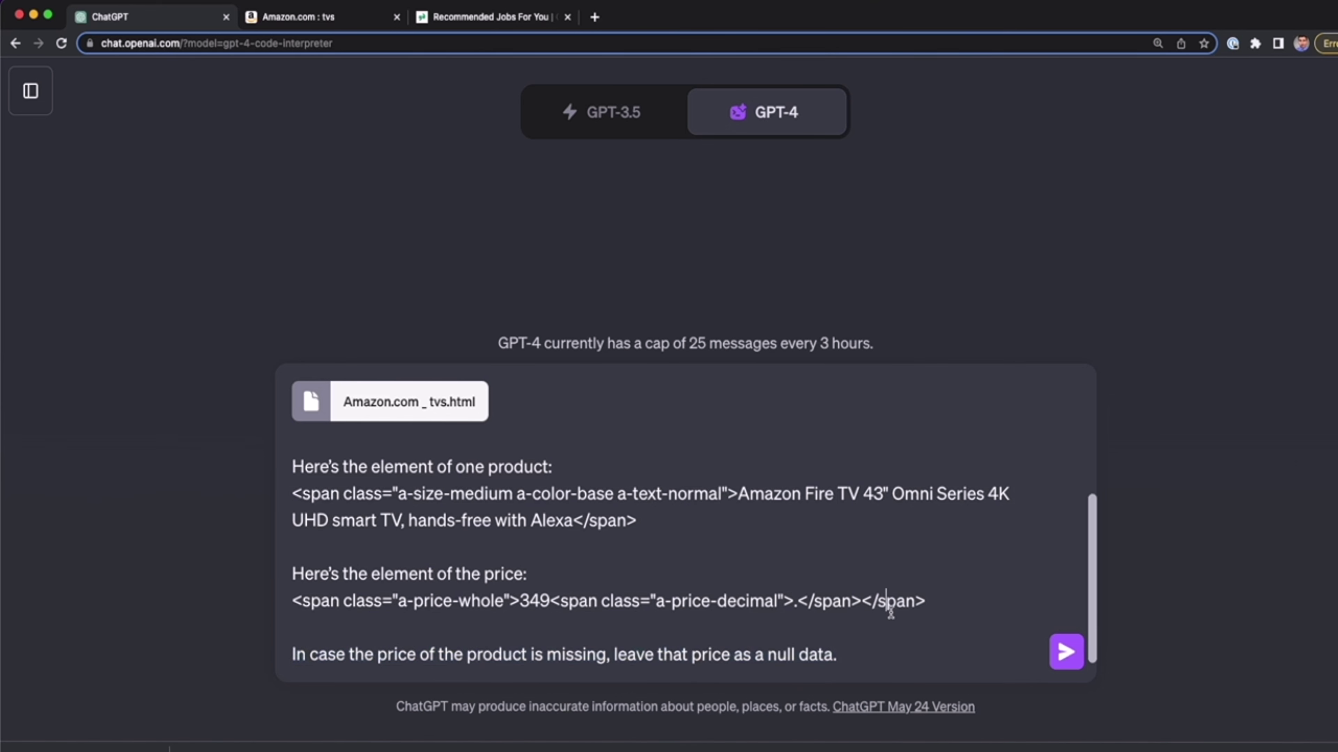
{"action": "scroll", "coordinate": [895, 609], "scroll_direction": "up", "scroll_amount": 2}
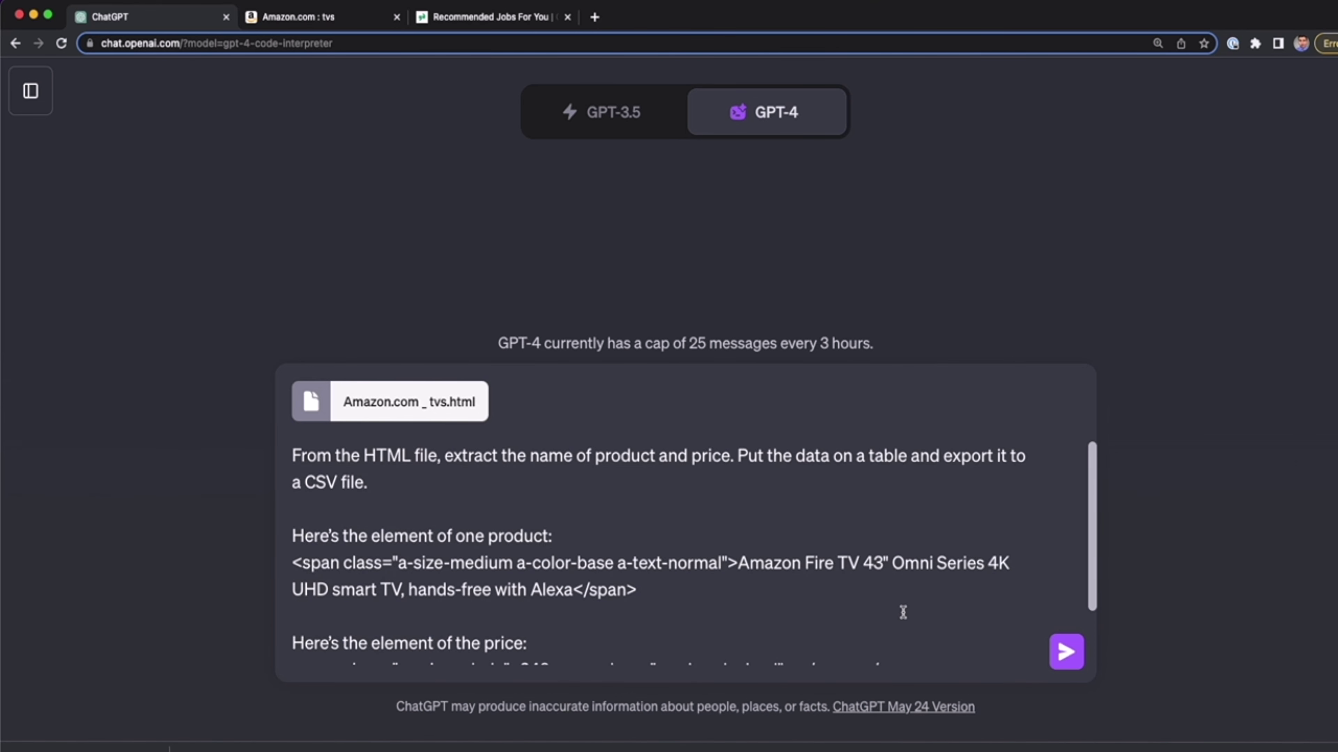
{"action": "left_click", "coordinate": [1065, 652]}
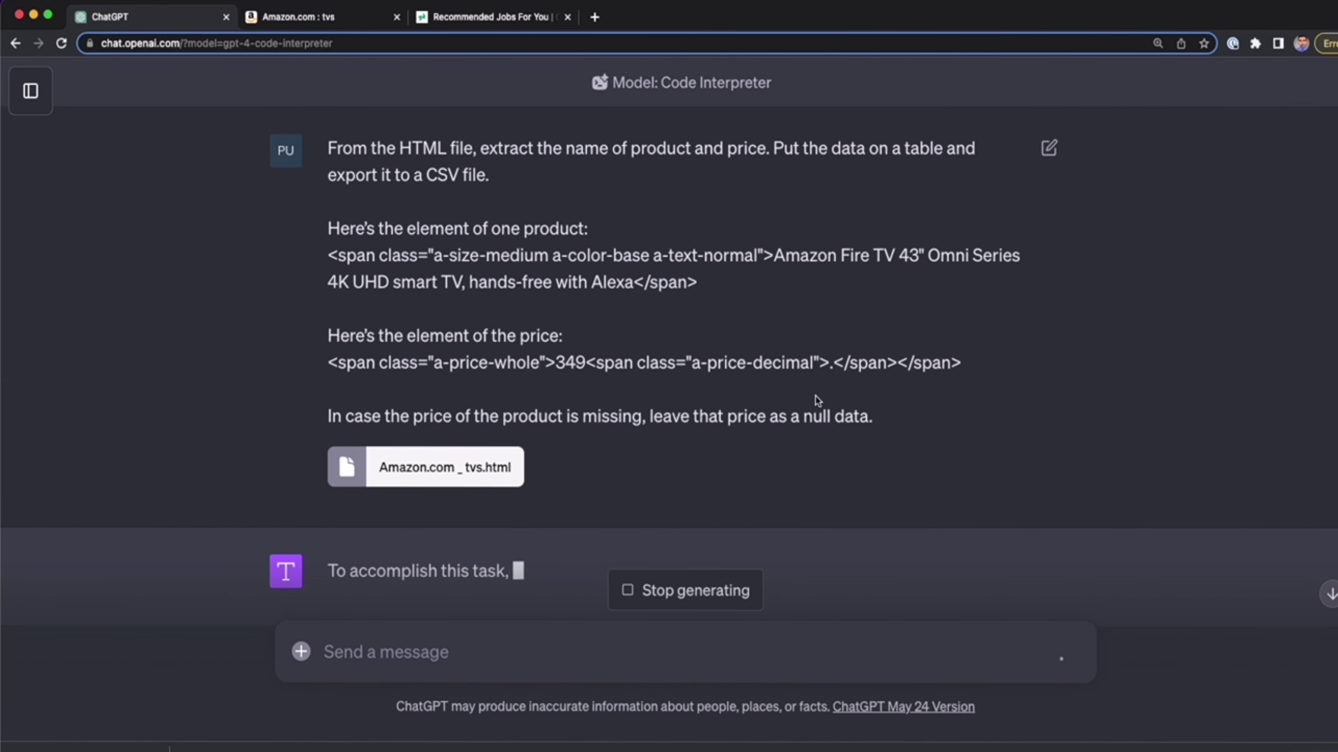
{"action": "key", "text": "super+minus"}
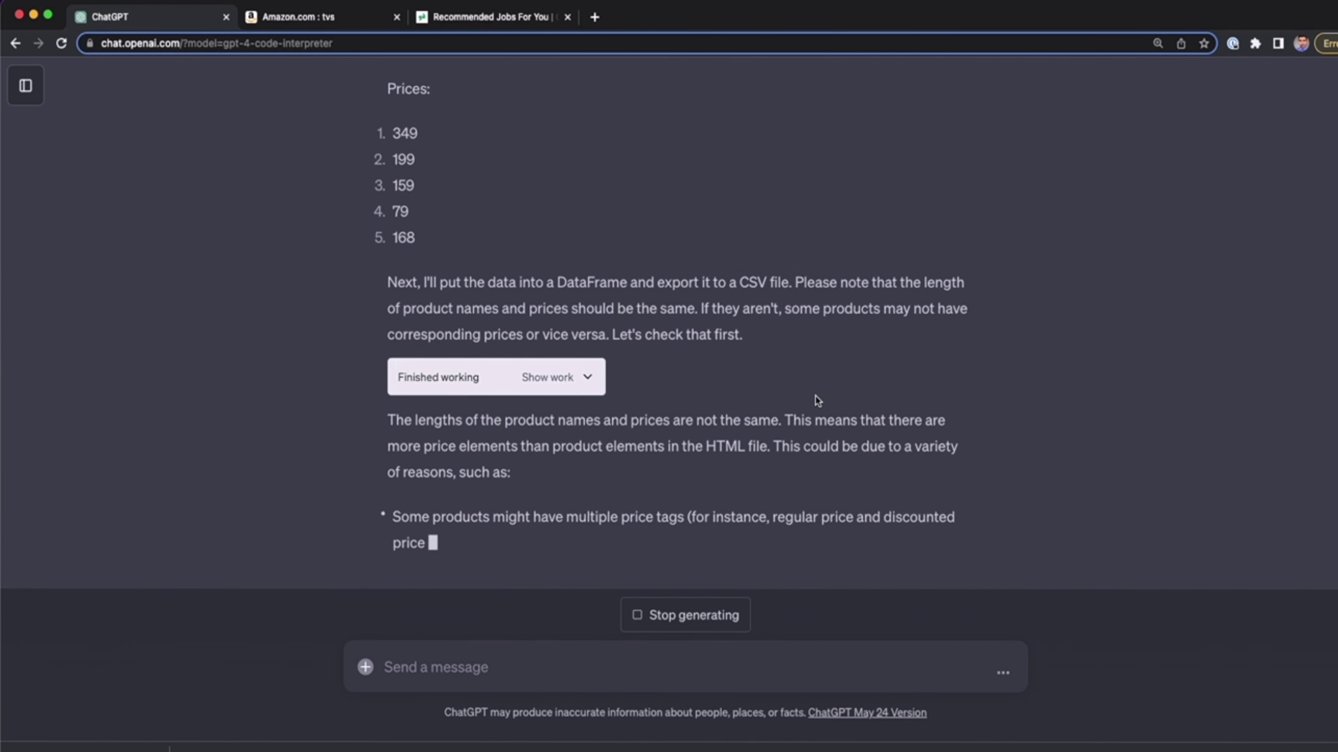
Compare the first product name and price extracted by ChatGPT with the first listing on the Amazon page
{"action": "scroll", "coordinate": [817, 401], "scroll_direction": "up", "scroll_amount": 10}
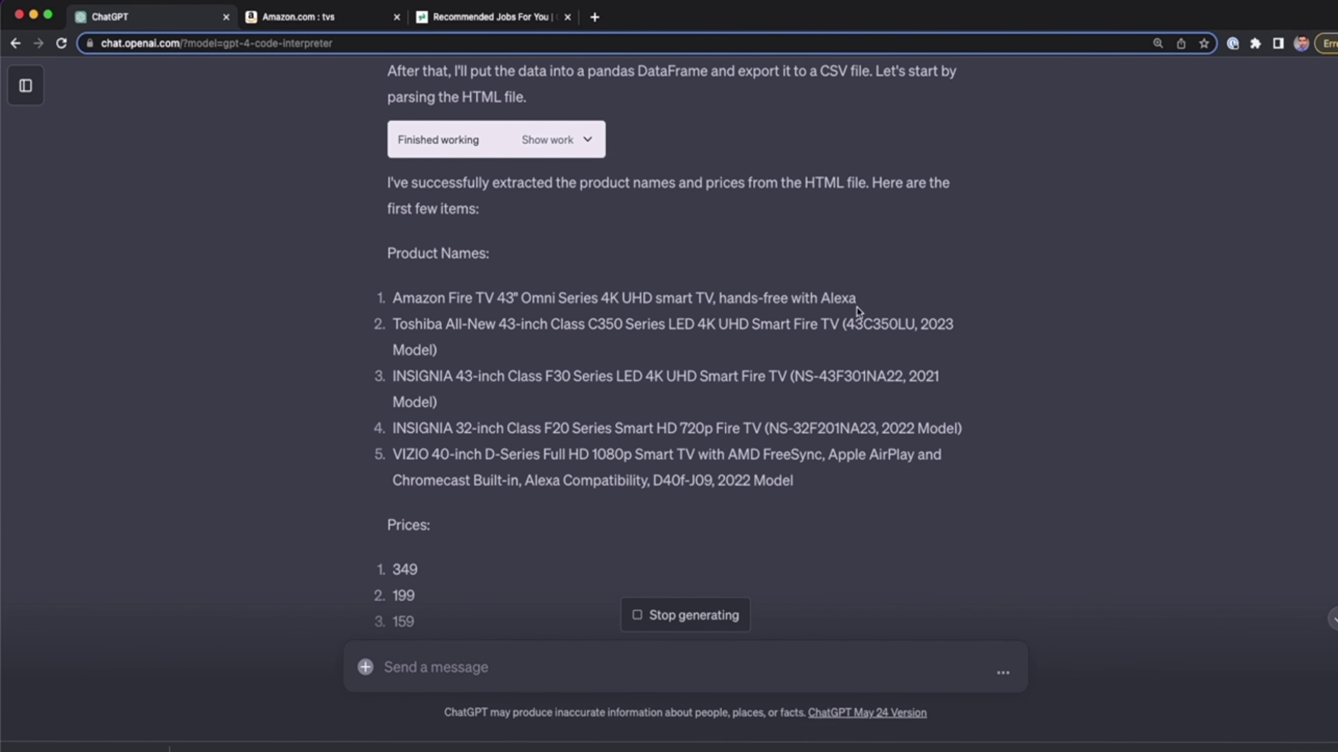
{"action": "left_click_drag", "start_coordinate": [857, 305], "coordinate": [394, 299]}
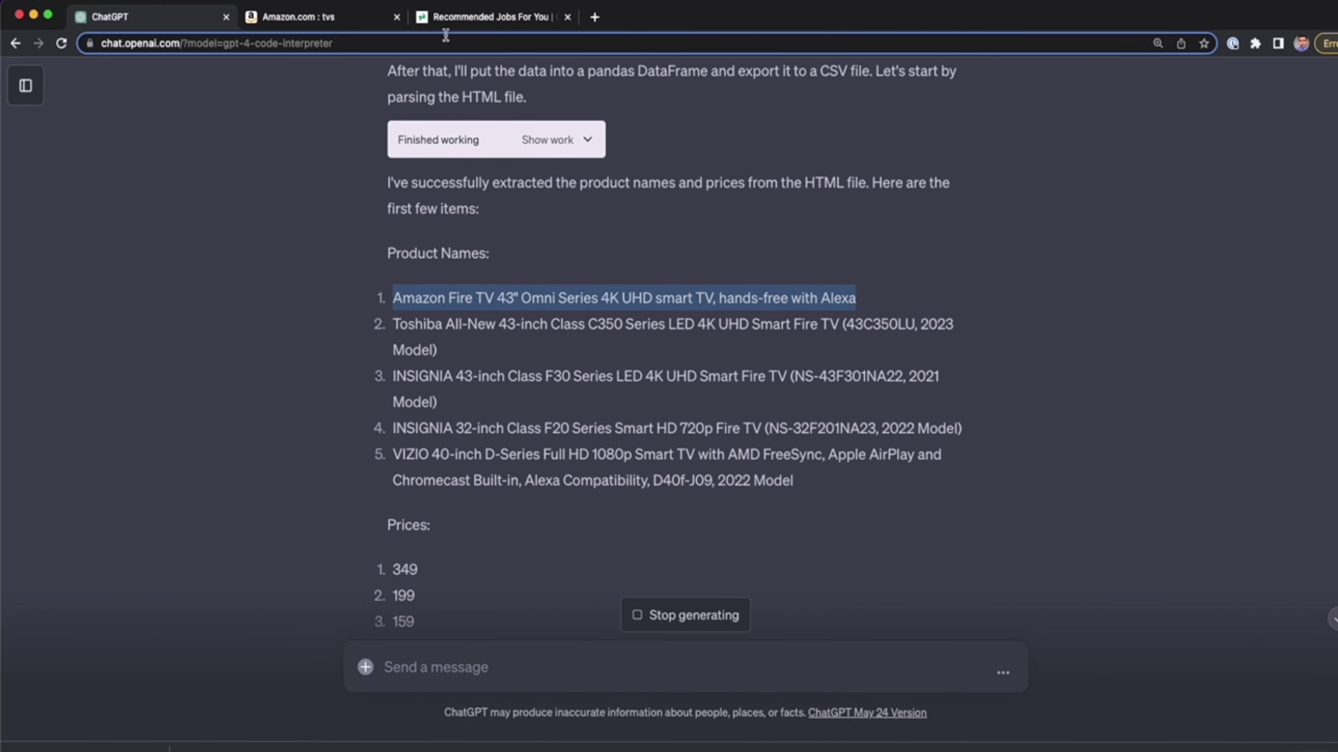
{"action": "left_click", "coordinate": [379, 17]}
{"action": "scroll", "coordinate": [515, 292], "scroll_direction": "up", "scroll_amount": 15}
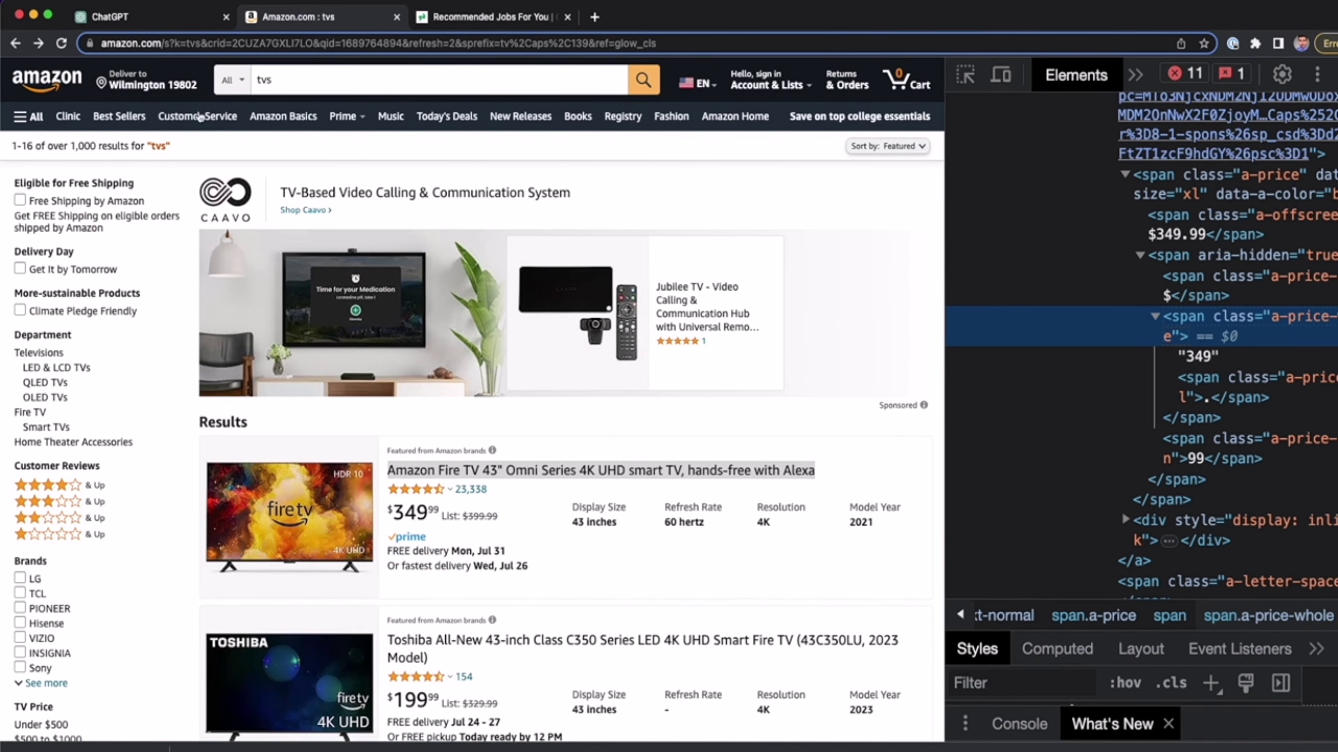
{"action": "left_click", "coordinate": [158, 17]}
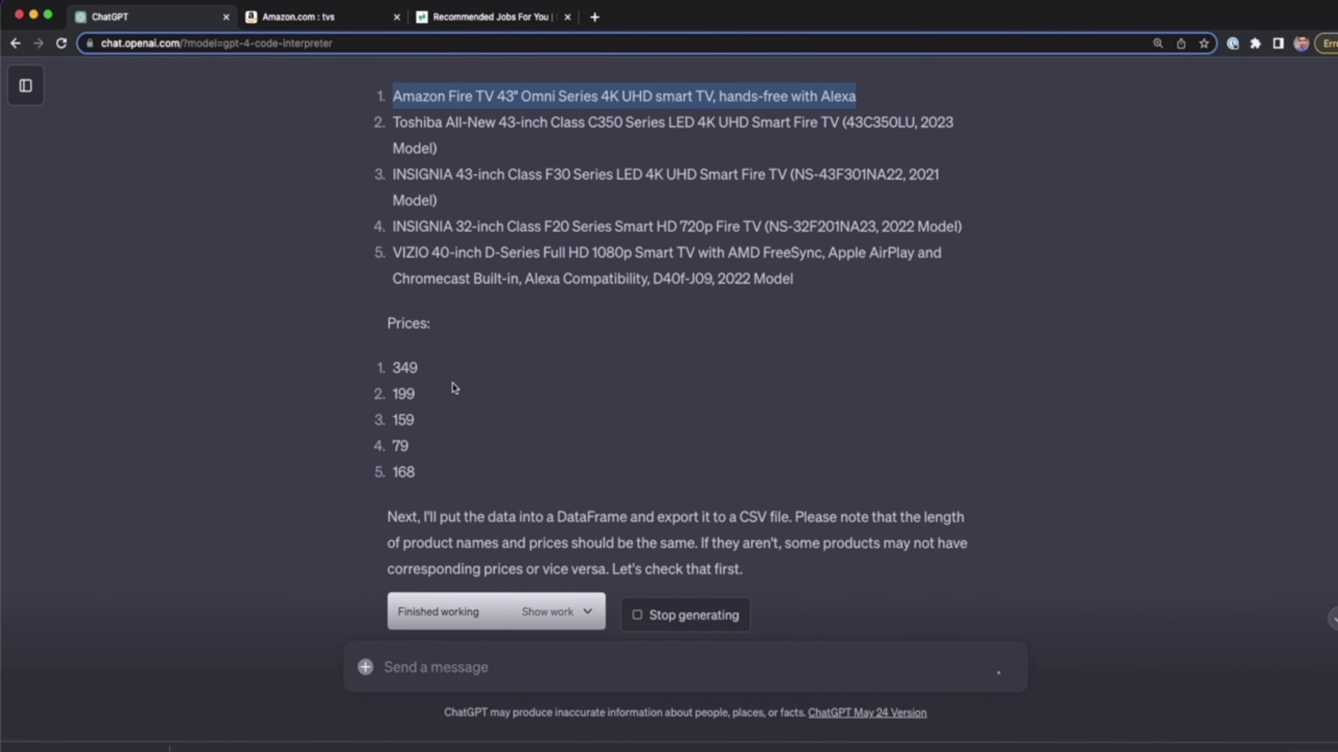
{"action": "left_click_drag", "start_coordinate": [427, 372], "coordinate": [396, 365]}
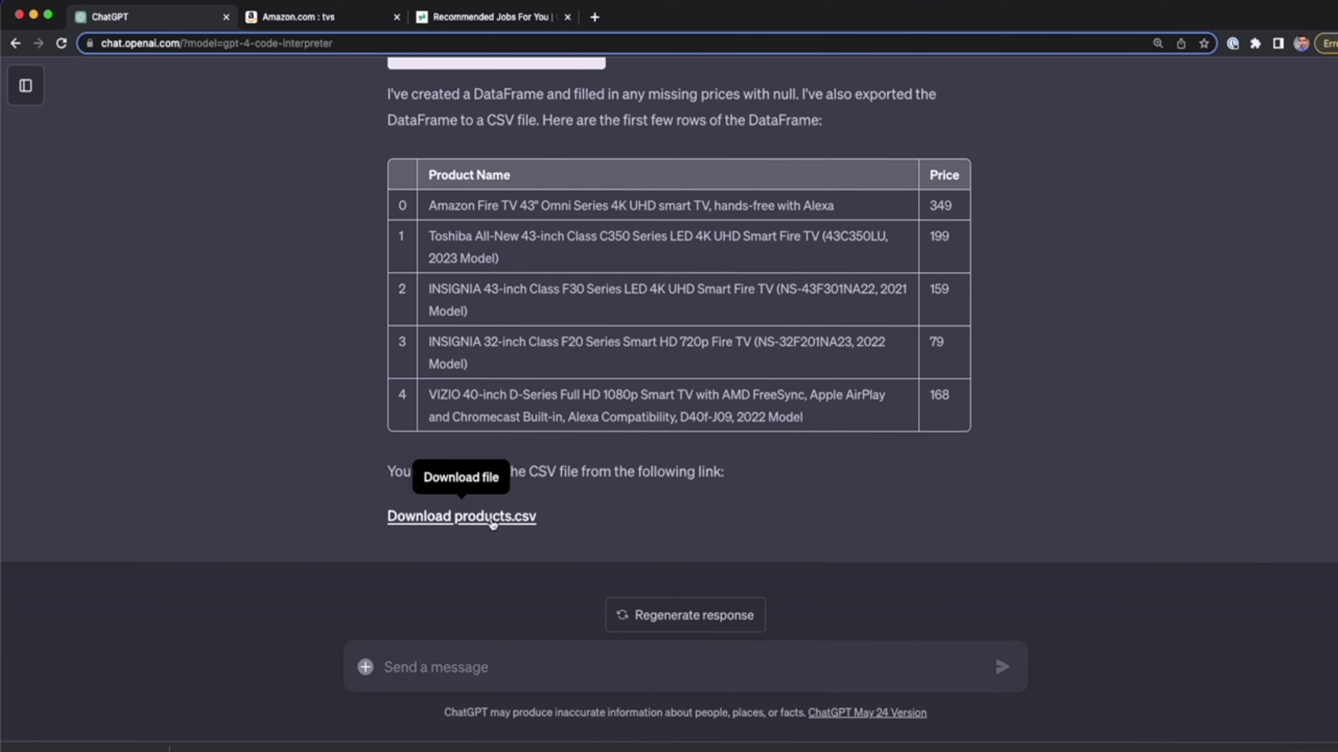
Download products.csv from the ChatGPT response and preview its product names and prices from the Video folder
{"action": "left_click", "coordinate": [521, 522]}
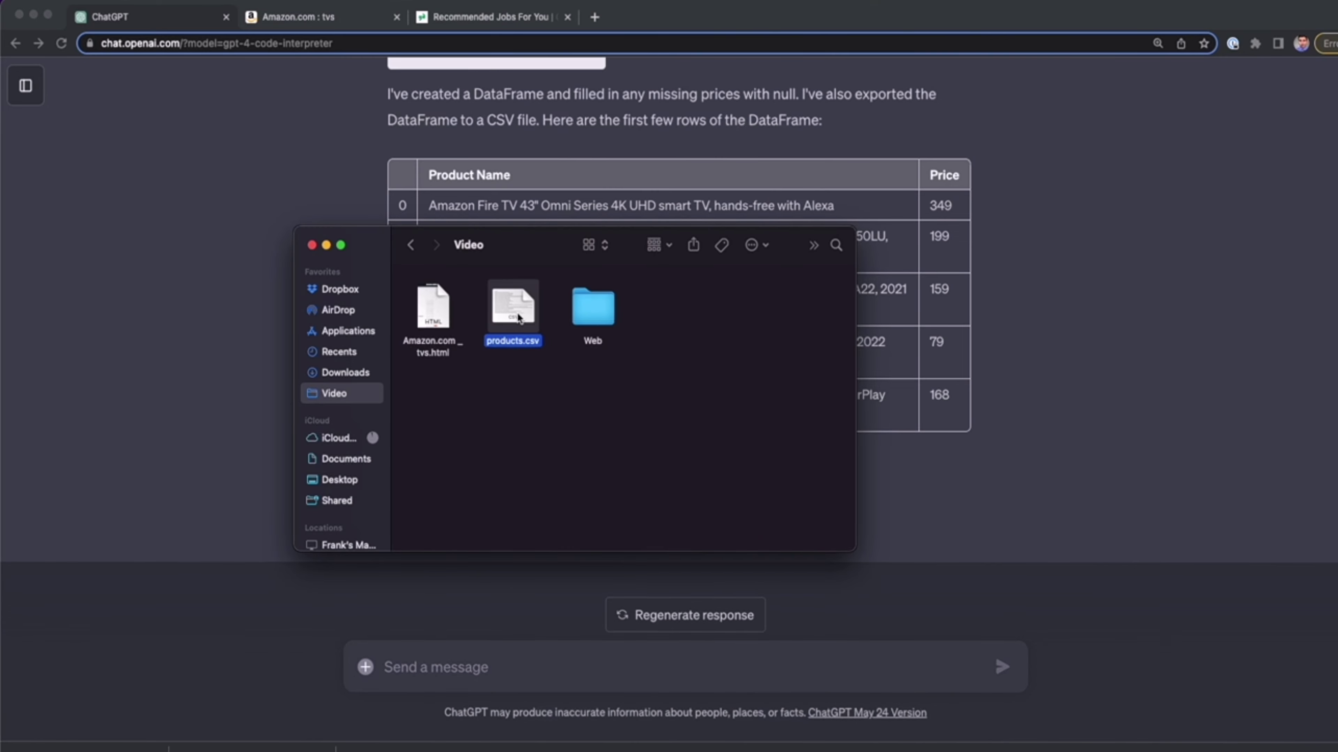
{"action": "key", "text": "space"}
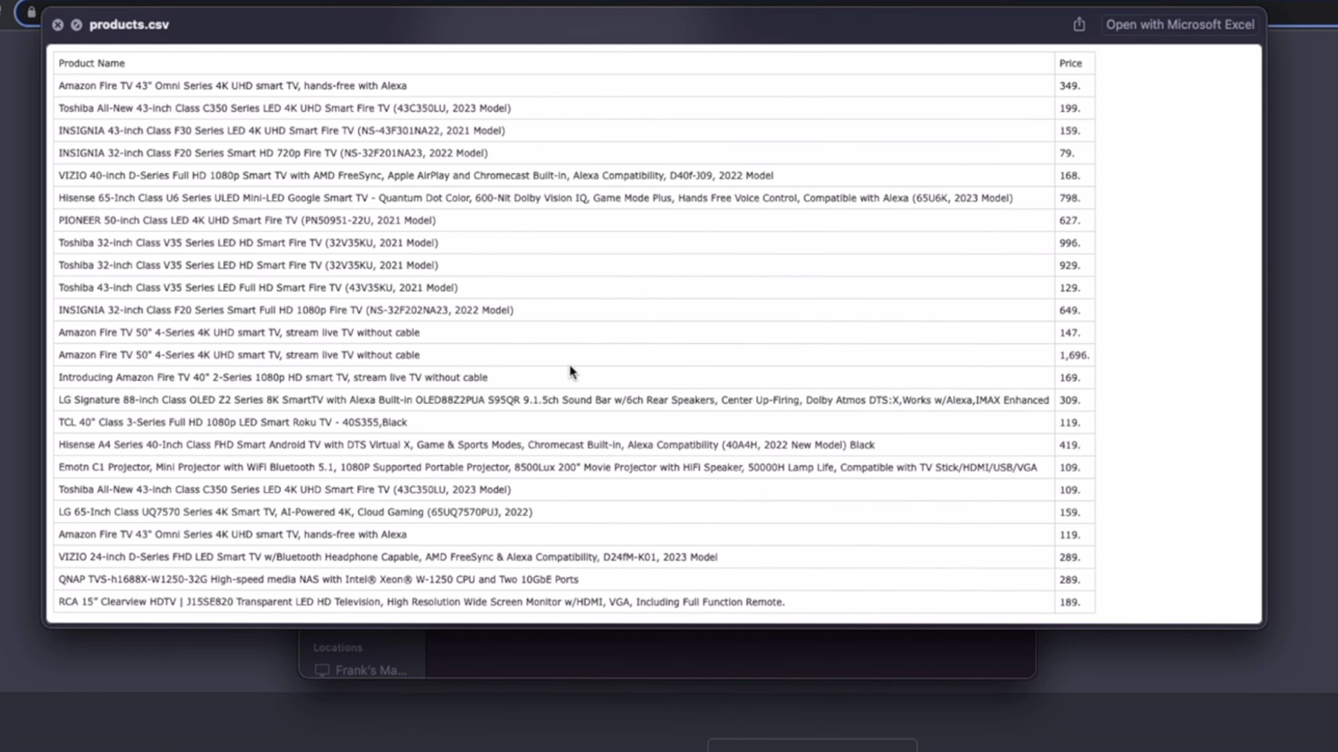
{"action": "scroll", "coordinate": [77, 92], "scroll_direction": "up", "scroll_amount": 5}
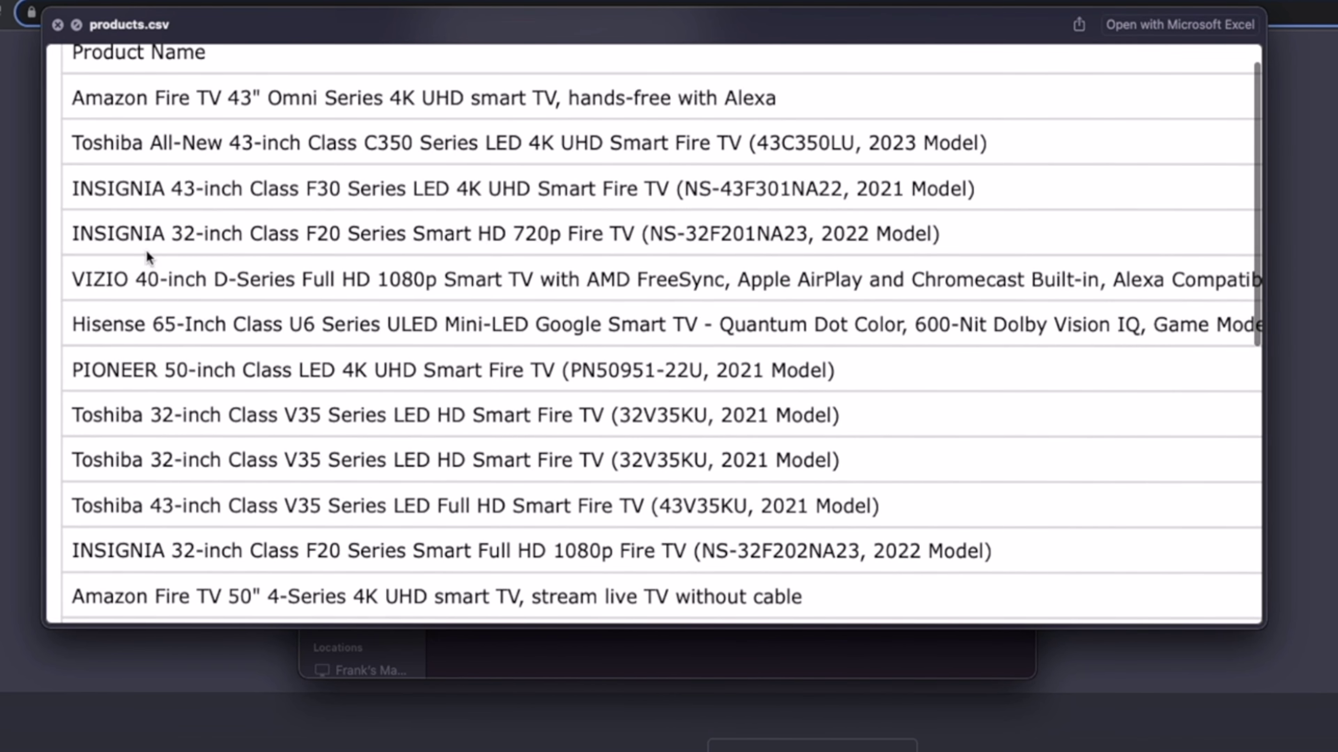
{"action": "scroll", "coordinate": [303, 391], "scroll_direction": "down", "scroll_amount": 3}
{"action": "scroll", "coordinate": [303, 391], "scroll_direction": "right", "scroll_amount": 10}
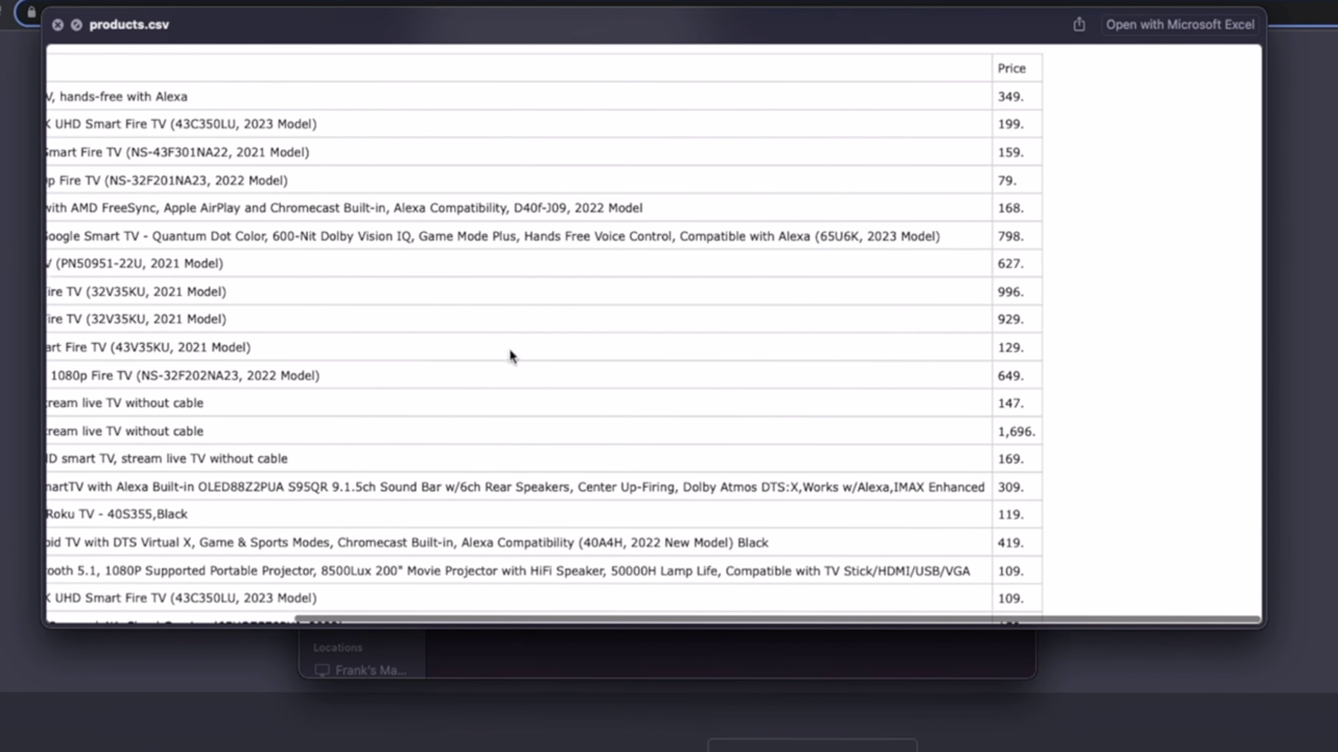
{"action": "scroll", "coordinate": [510, 354], "scroll_direction": "left", "scroll_amount": 2}
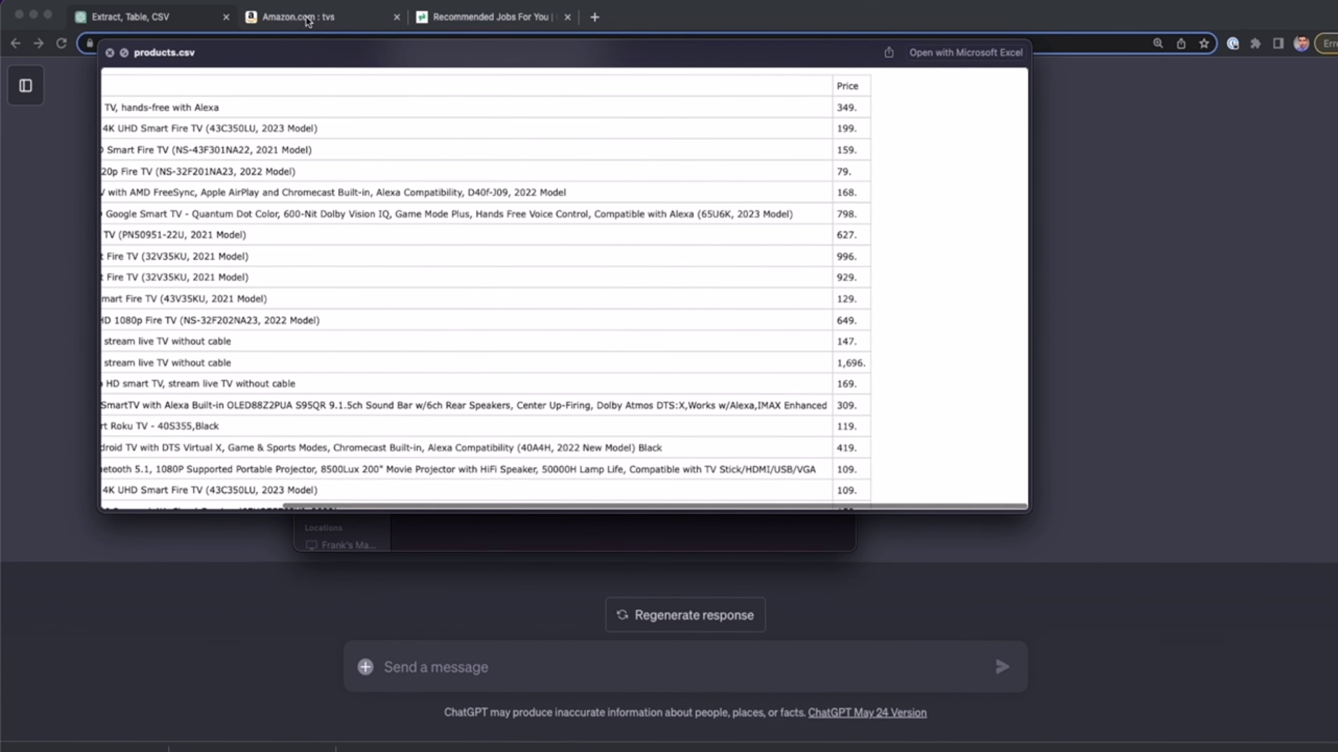
Look through the first page of Amazon TV results and open page 2 of the results
{"action": "left_click", "coordinate": [308, 18]}
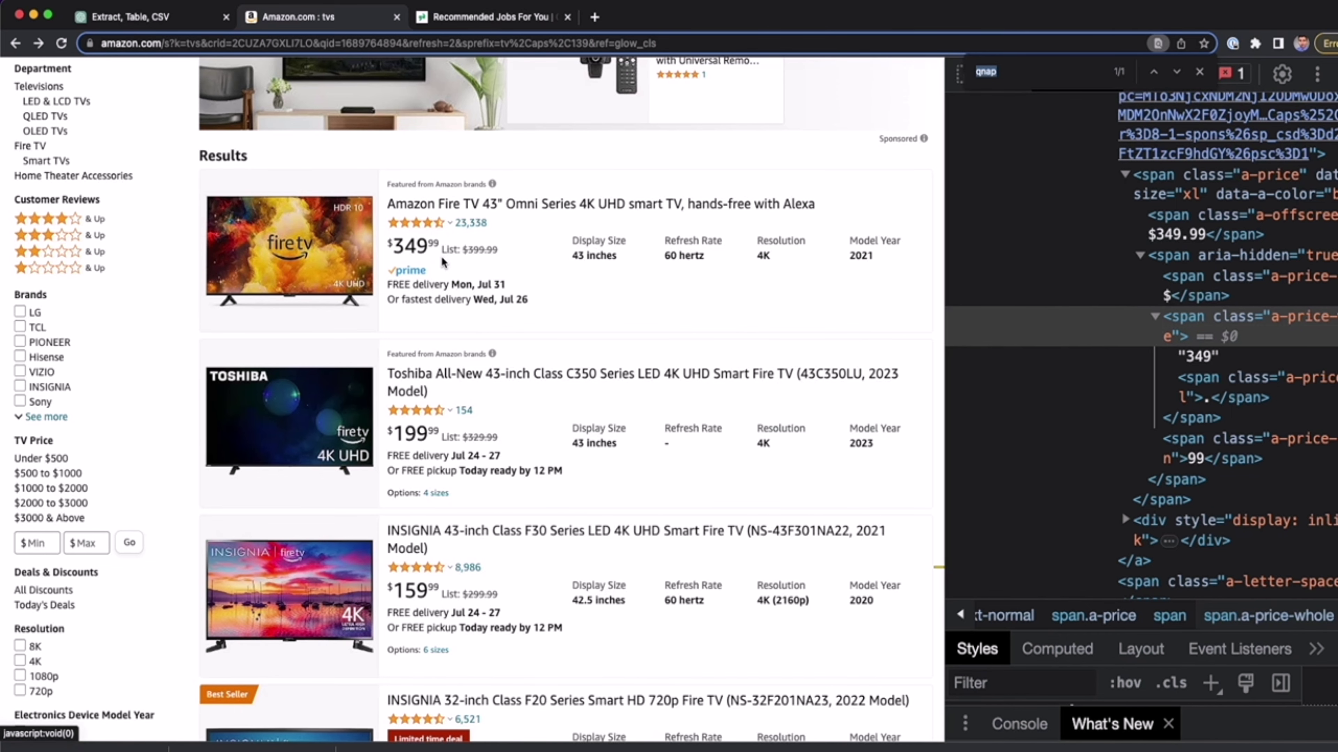
{"action": "scroll", "coordinate": [625, 389], "scroll_direction": "up", "scroll_amount": 5}
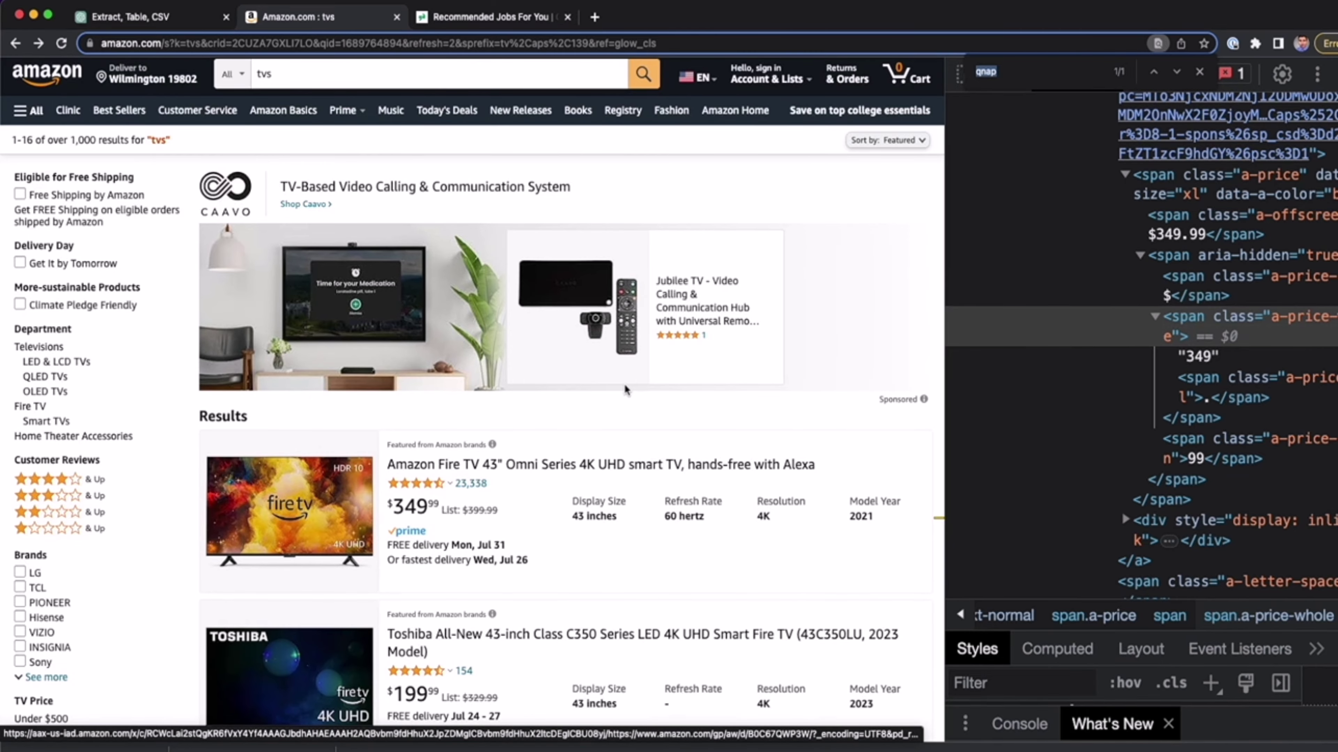
{"action": "scroll", "coordinate": [625, 389], "scroll_direction": "down", "scroll_amount": 20}
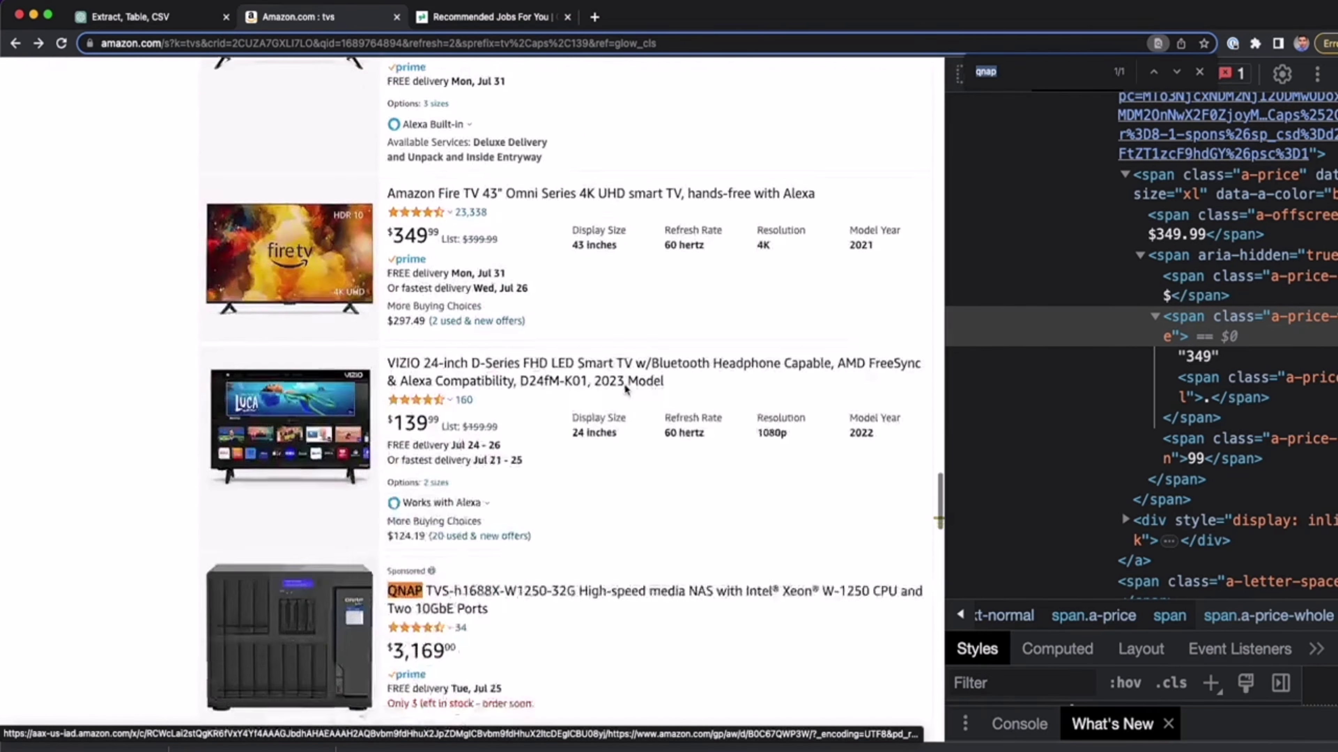
{"action": "scroll", "coordinate": [625, 389], "scroll_direction": "down", "scroll_amount": 15}
{"action": "scroll", "coordinate": [533, 428], "scroll_direction": "up", "scroll_amount": 5}
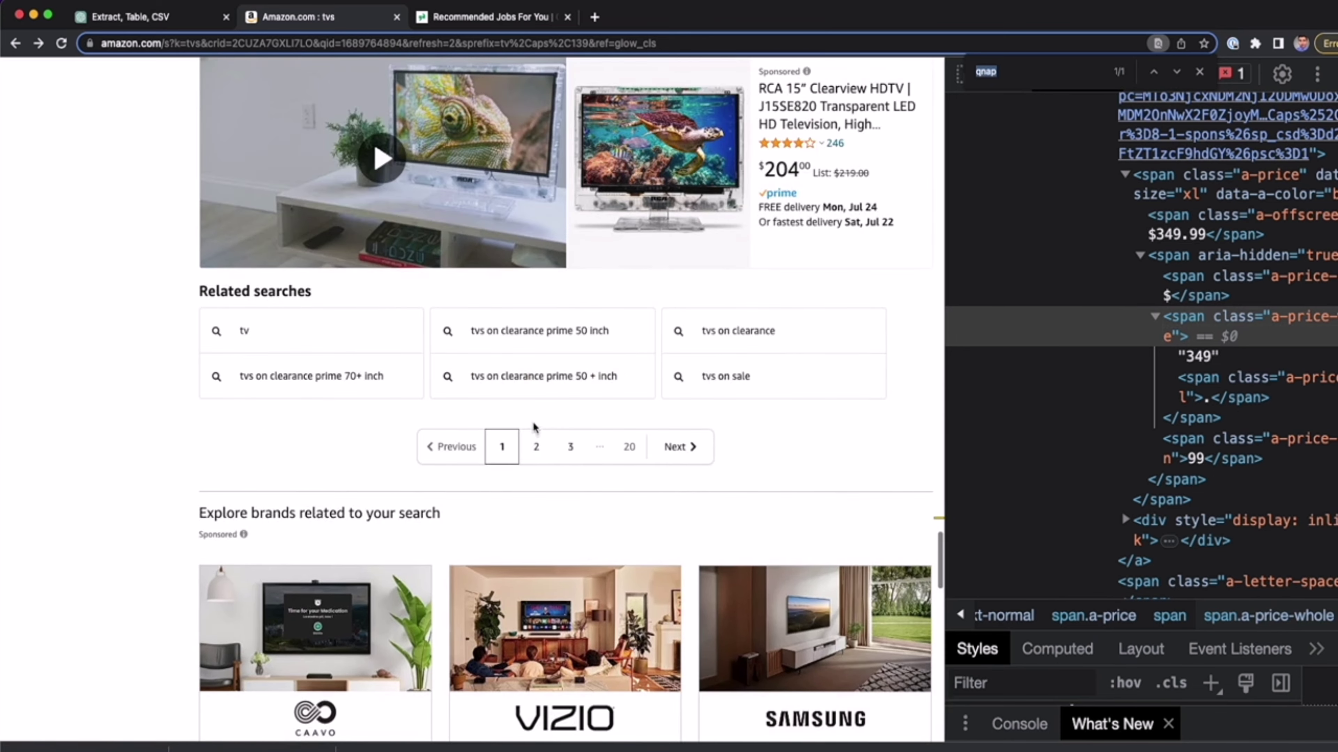
{"action": "left_click", "coordinate": [536, 448]}
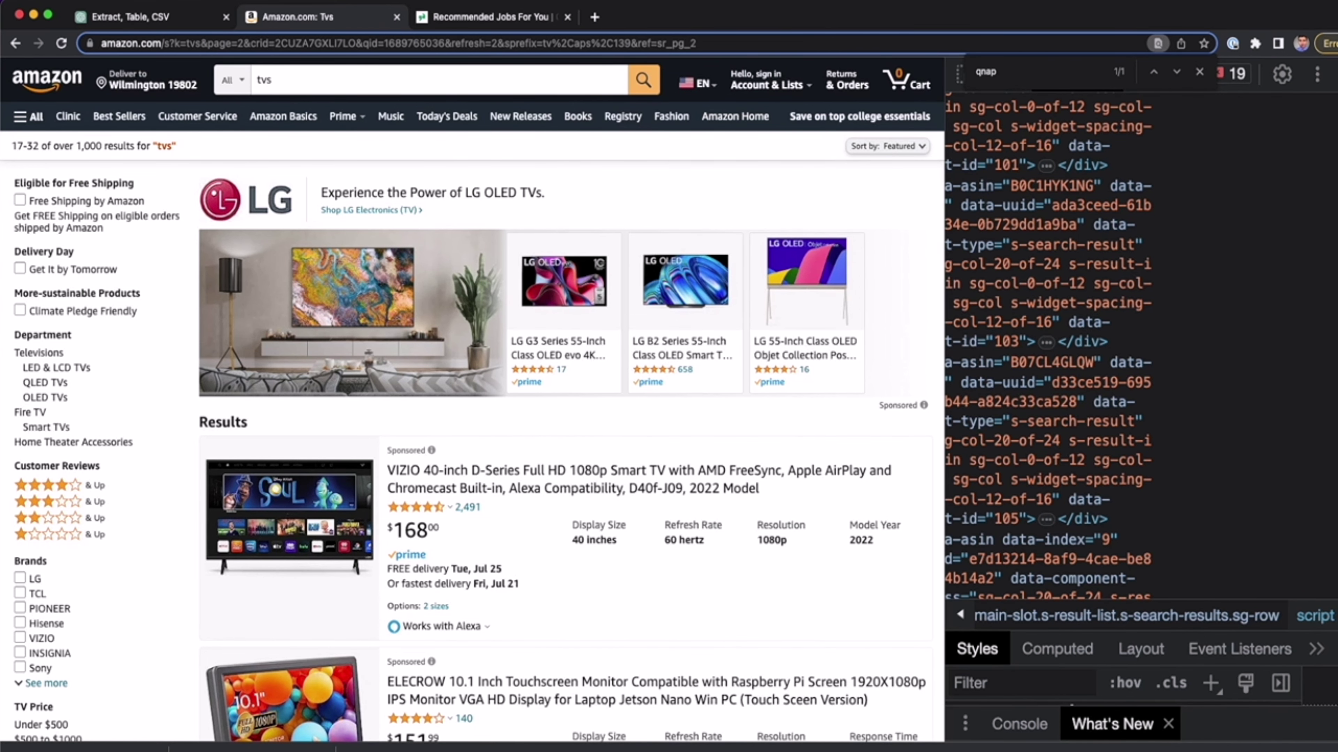
Close the developer tools and the find bar, keeping page 2 of the Amazon TV results open
{"action": "key", "text": "super+alt+i"}
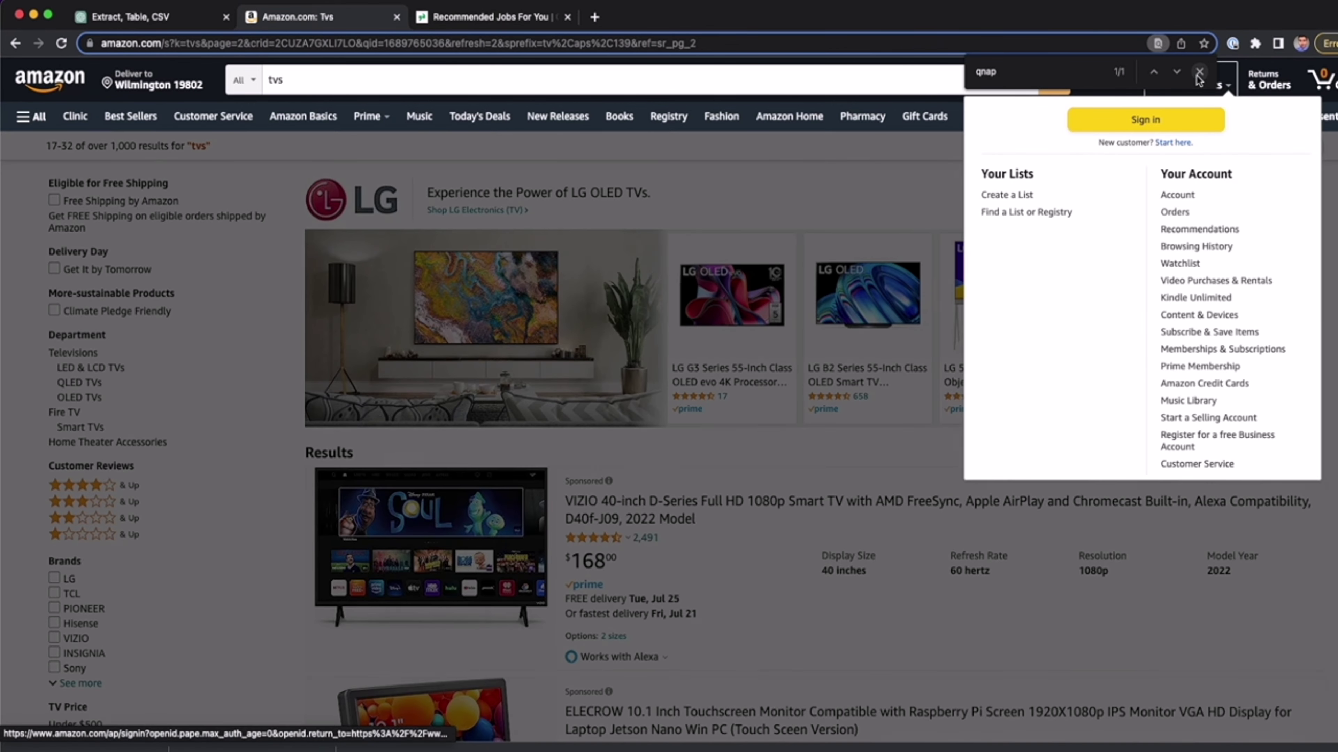
{"action": "left_click", "coordinate": [1199, 72]}
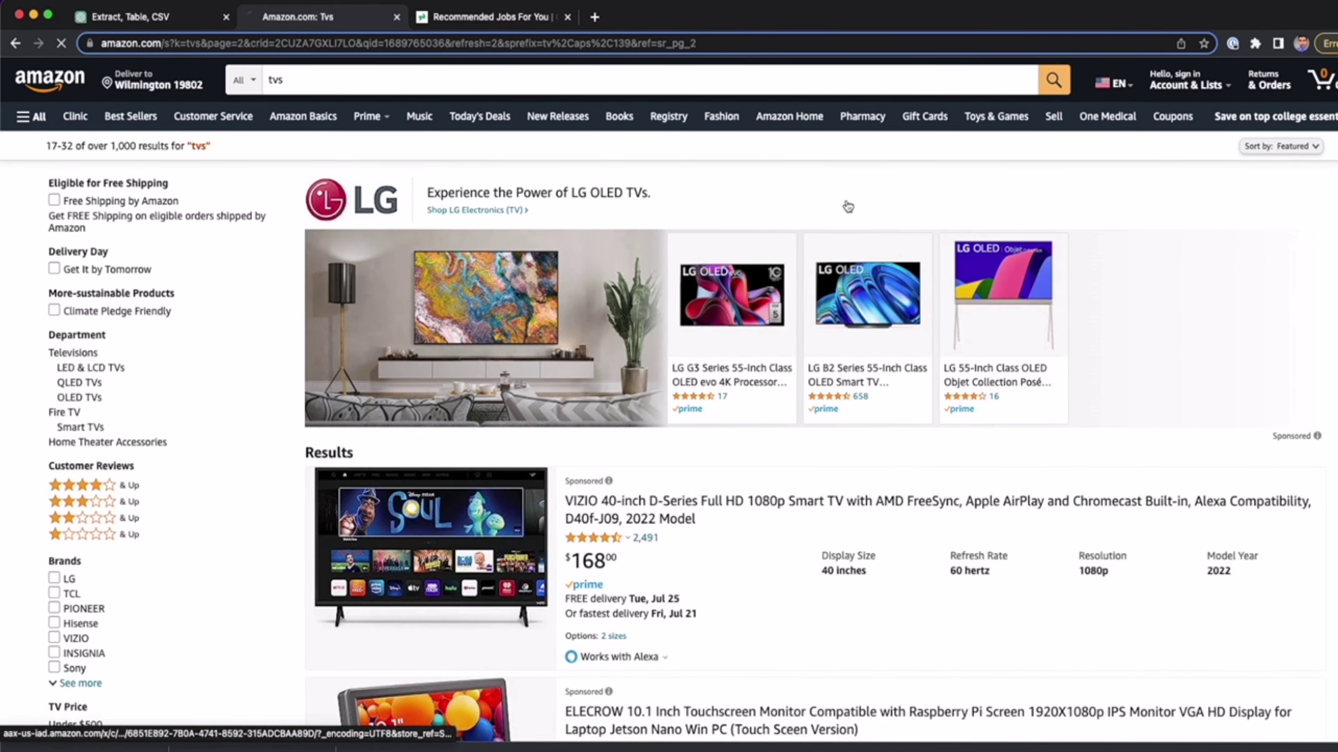
{"action": "left_click", "coordinate": [844, 205]}
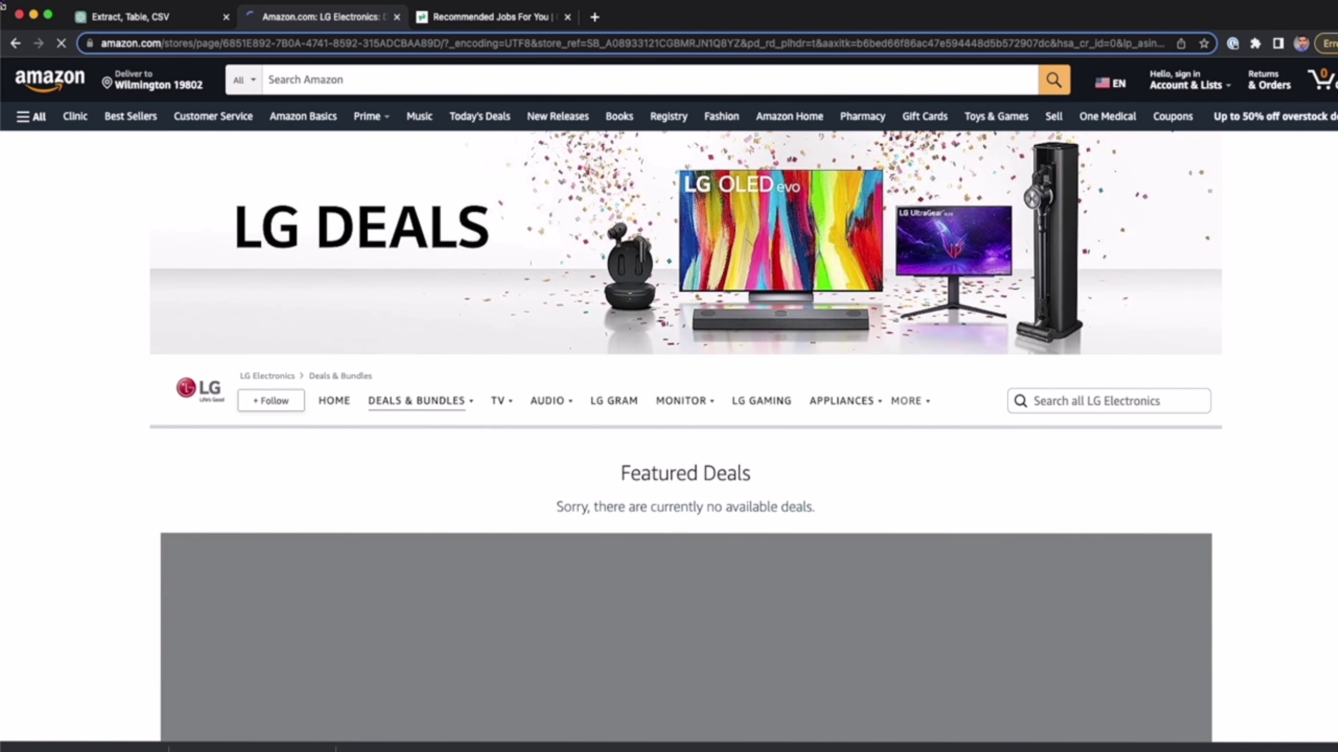
{"action": "left_click", "coordinate": [15, 43]}
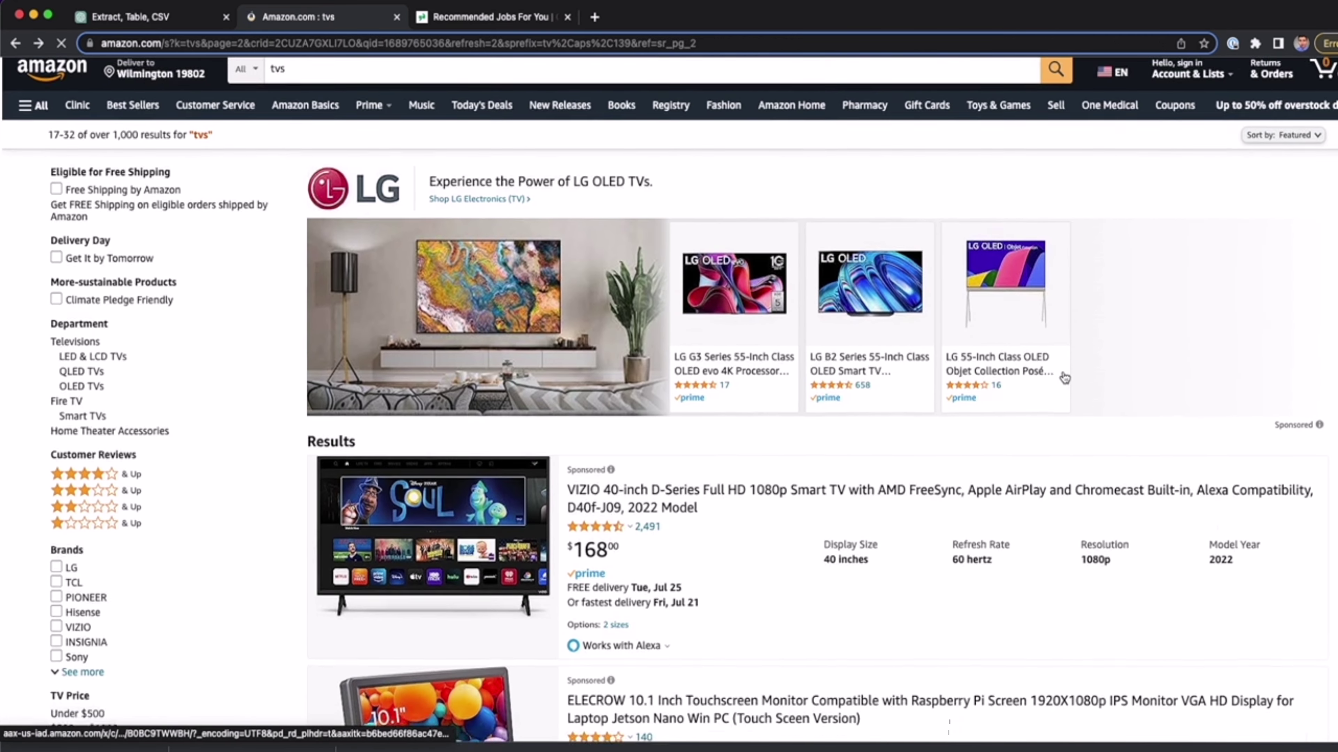
Save page 2 of the results as "Amazon.com _ tvs2.html" in the Video folder and return to the ChatGPT conversation
{"action": "key", "text": "super+s"}
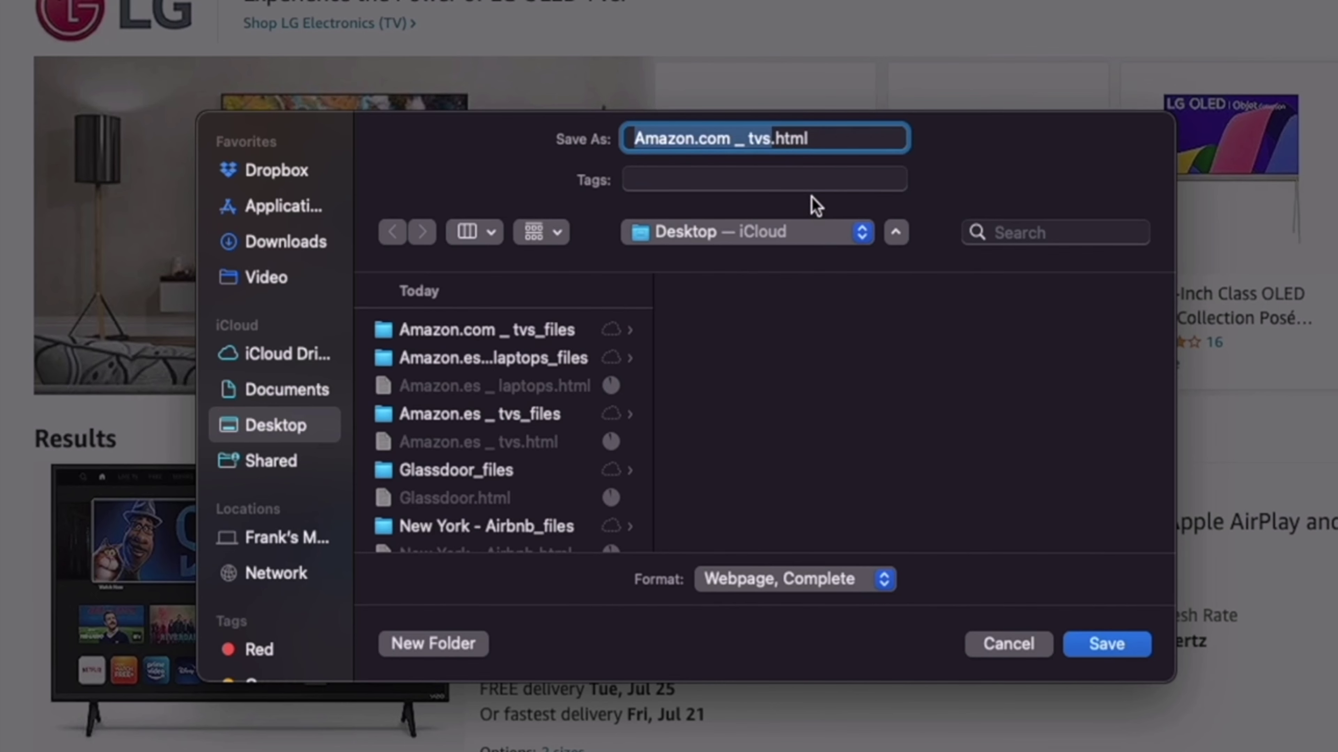
{"action": "key", "text": "Right"}
{"action": "type", "text": "2"}
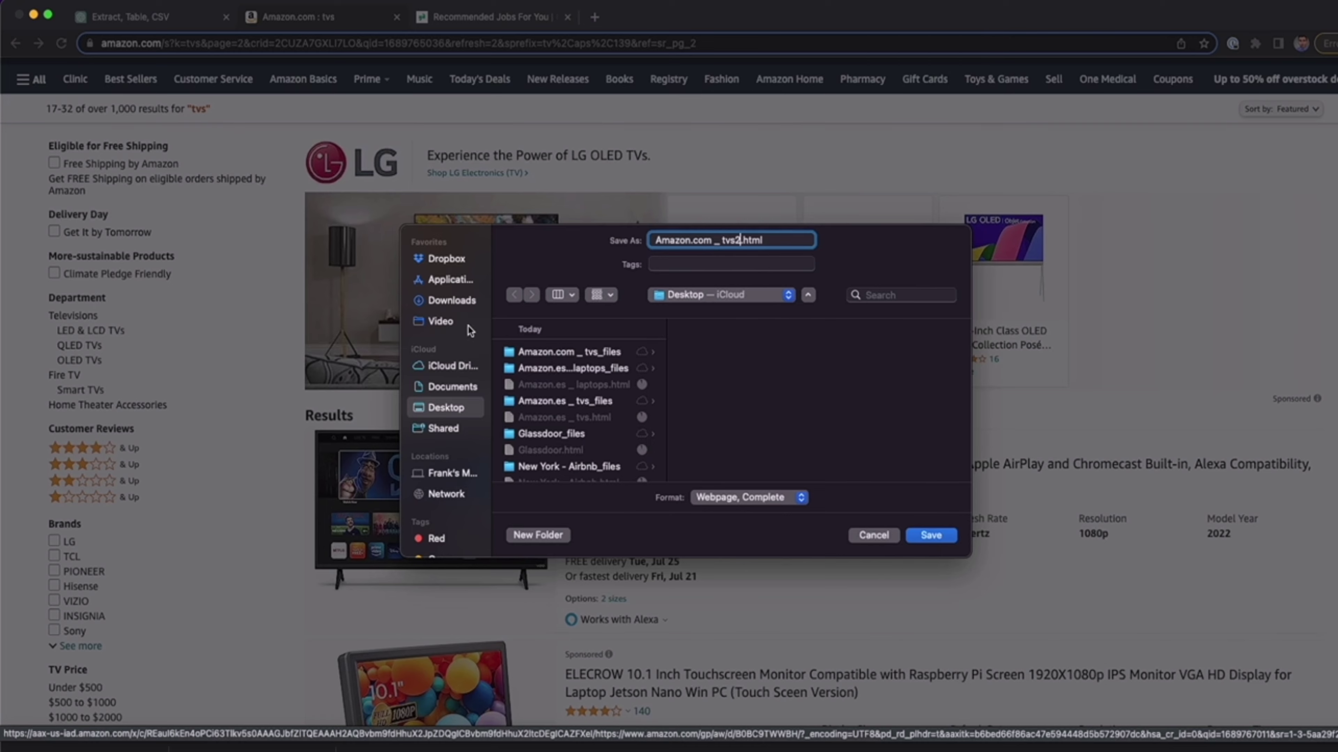
{"action": "left_click", "coordinate": [313, 284]}
{"action": "left_click", "coordinate": [1112, 651]}
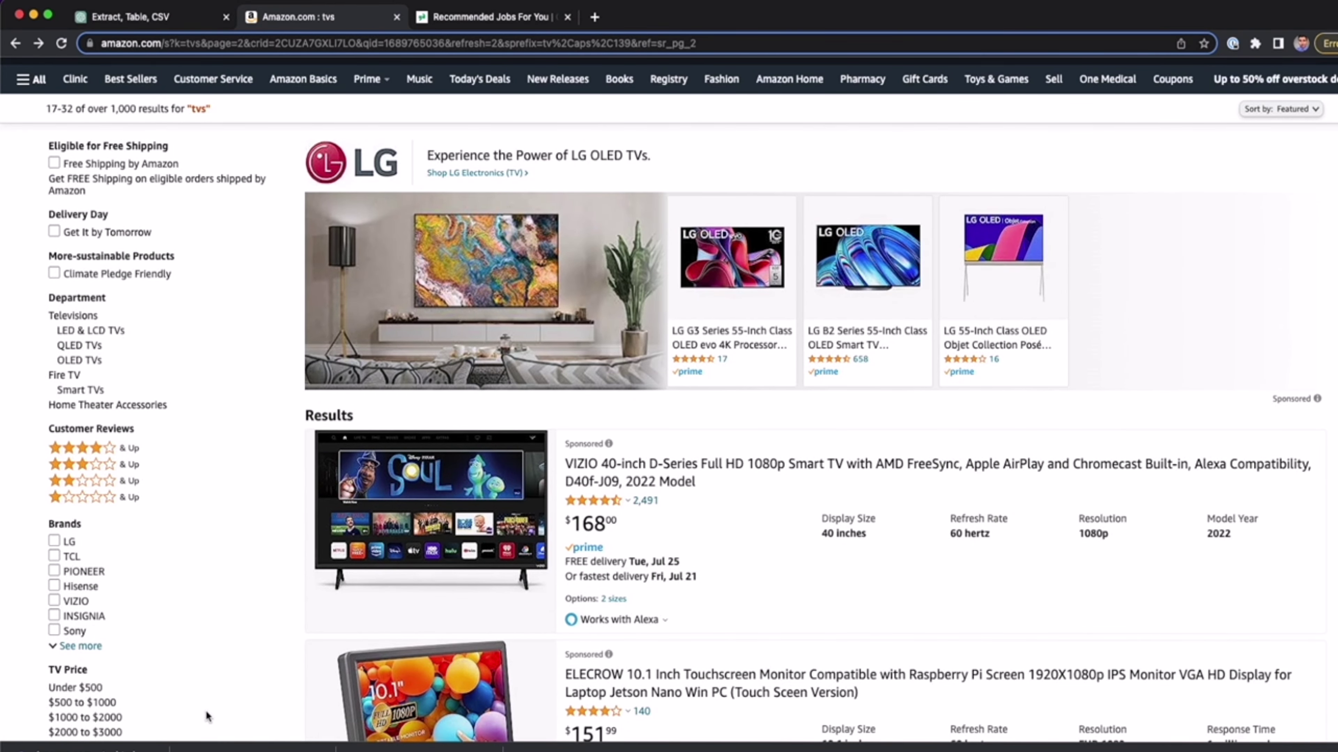
{"action": "left_click", "coordinate": [158, 17]}
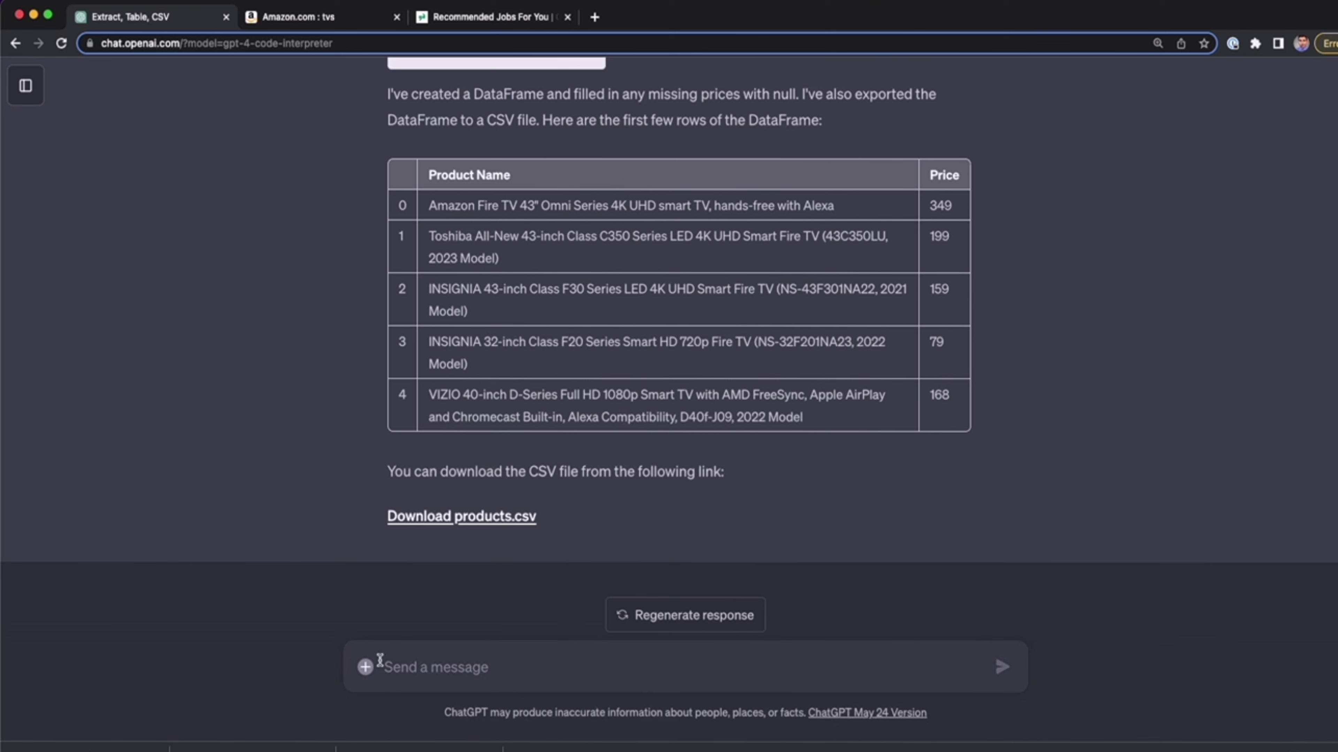
Attach "Amazon.com _ tvs2.html" from the Video folder to the next ChatGPT message
{"action": "left_click", "coordinate": [365, 667]}
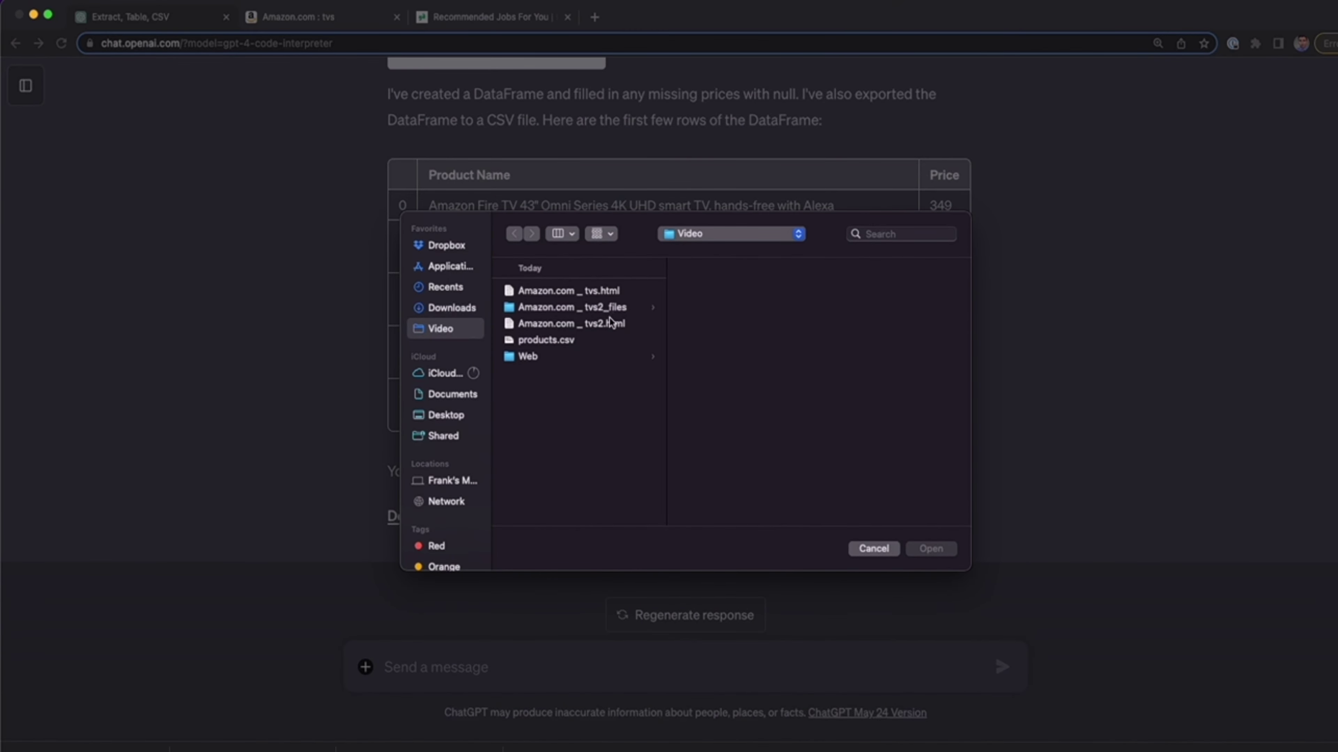
{"action": "left_click", "coordinate": [611, 323]}
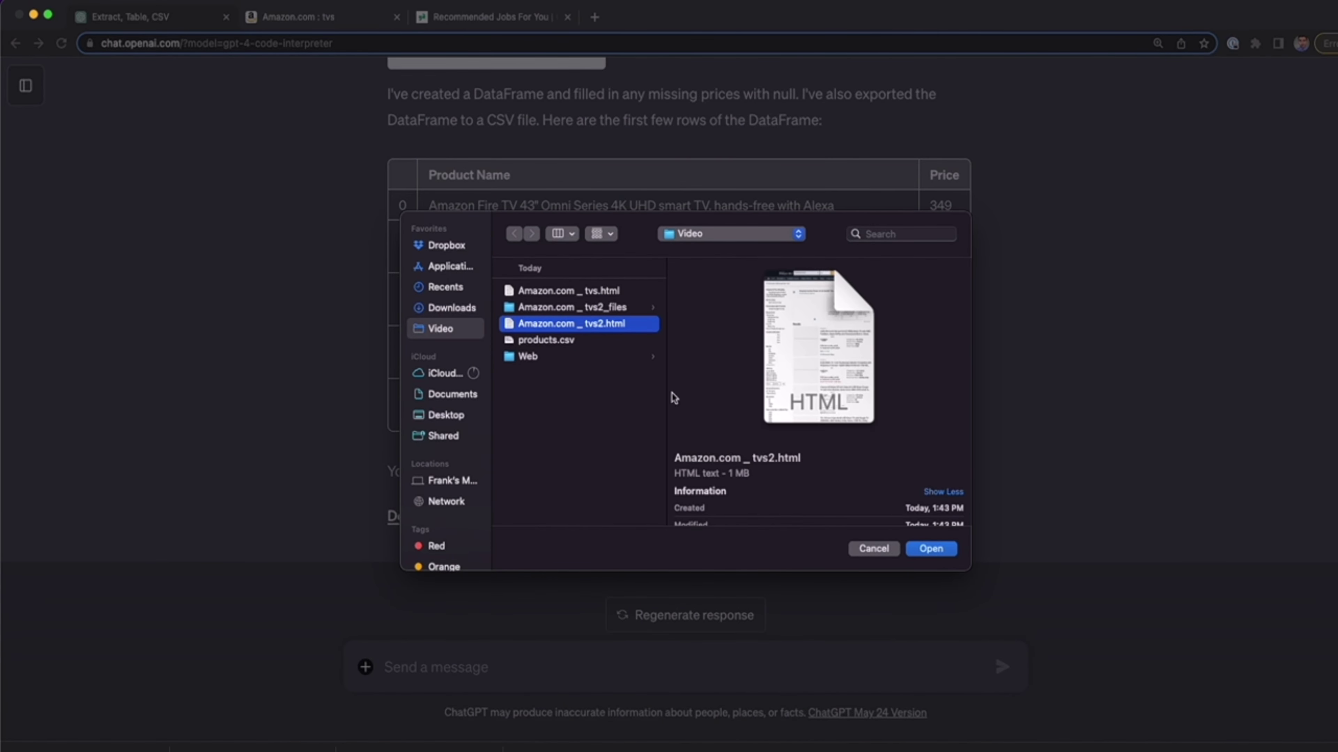
{"action": "left_click", "coordinate": [930, 550]}
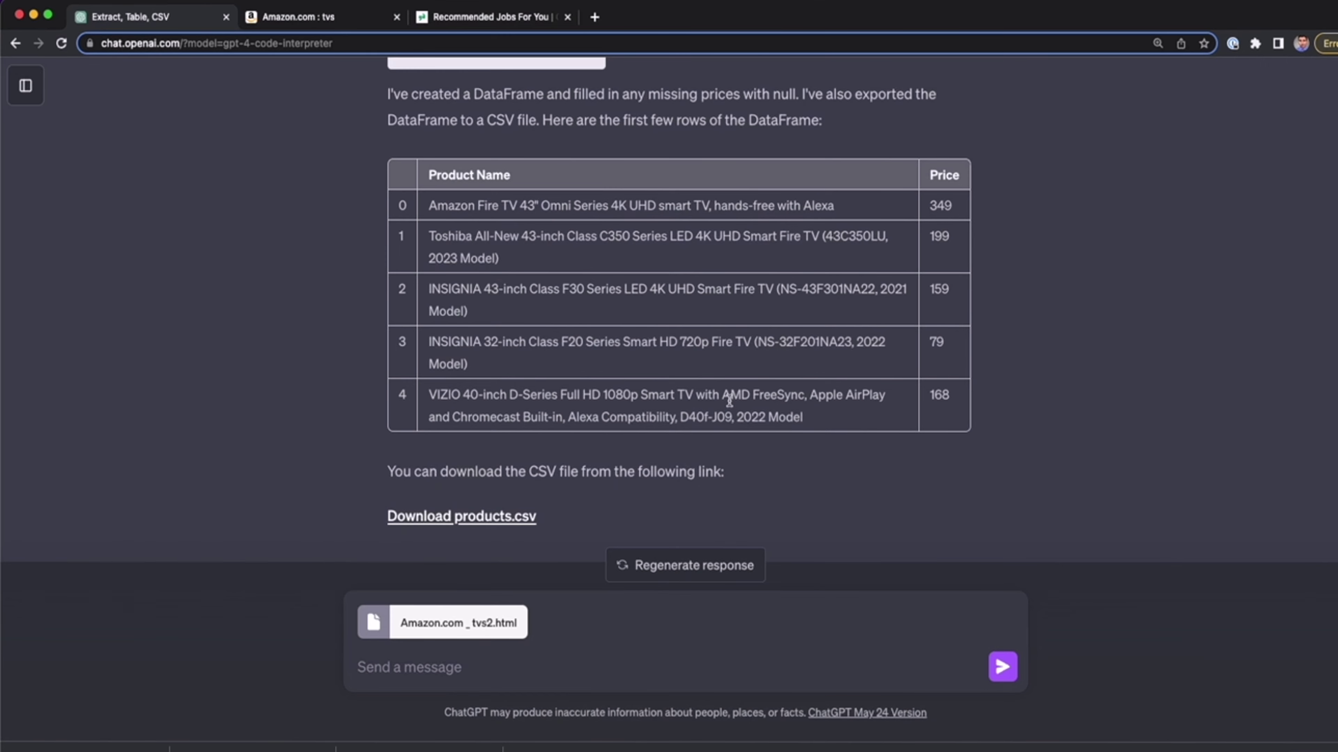
Send a prompt saying this is the second page of the previous website and asking to extract its data following the same steps described before
{"action": "scroll", "coordinate": [729, 402], "scroll_direction": "up", "scroll_amount": 20}
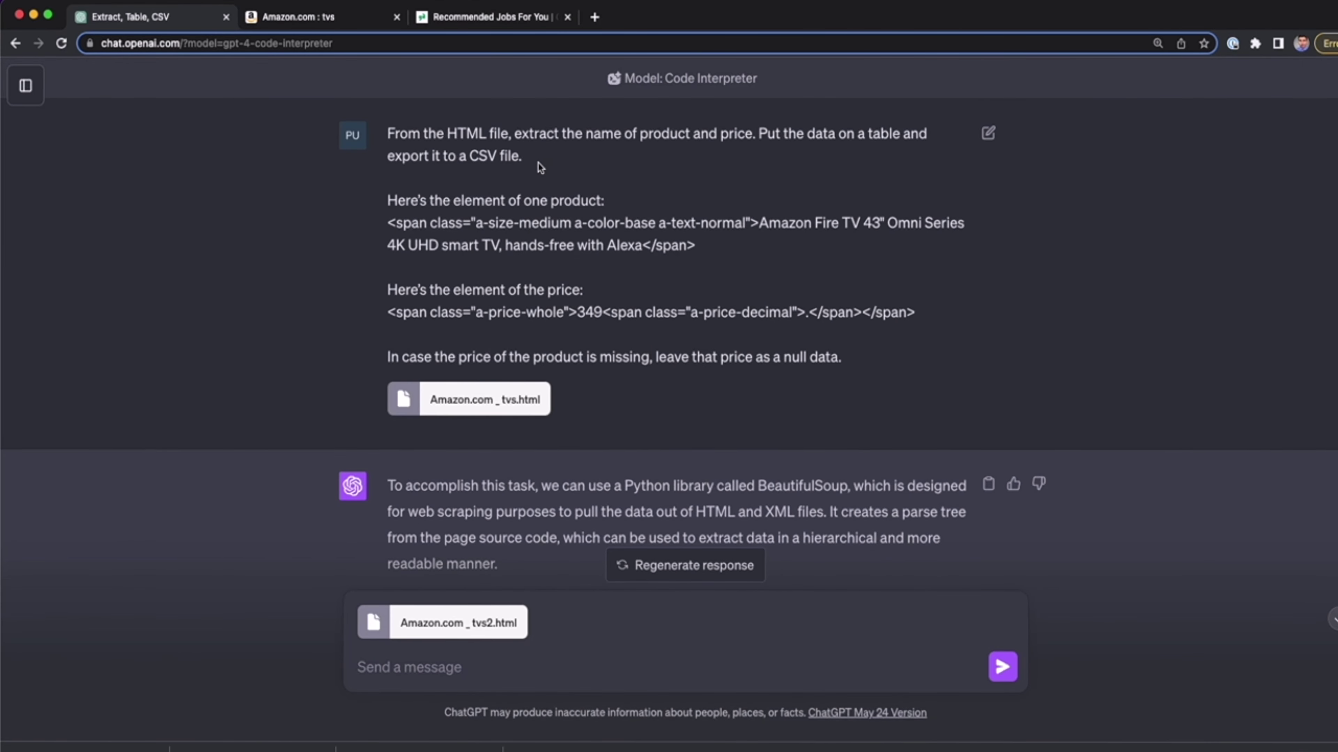
{"action": "left_click_drag", "start_coordinate": [532, 155], "coordinate": [387, 143]}
{"action": "key", "text": "super+c"}
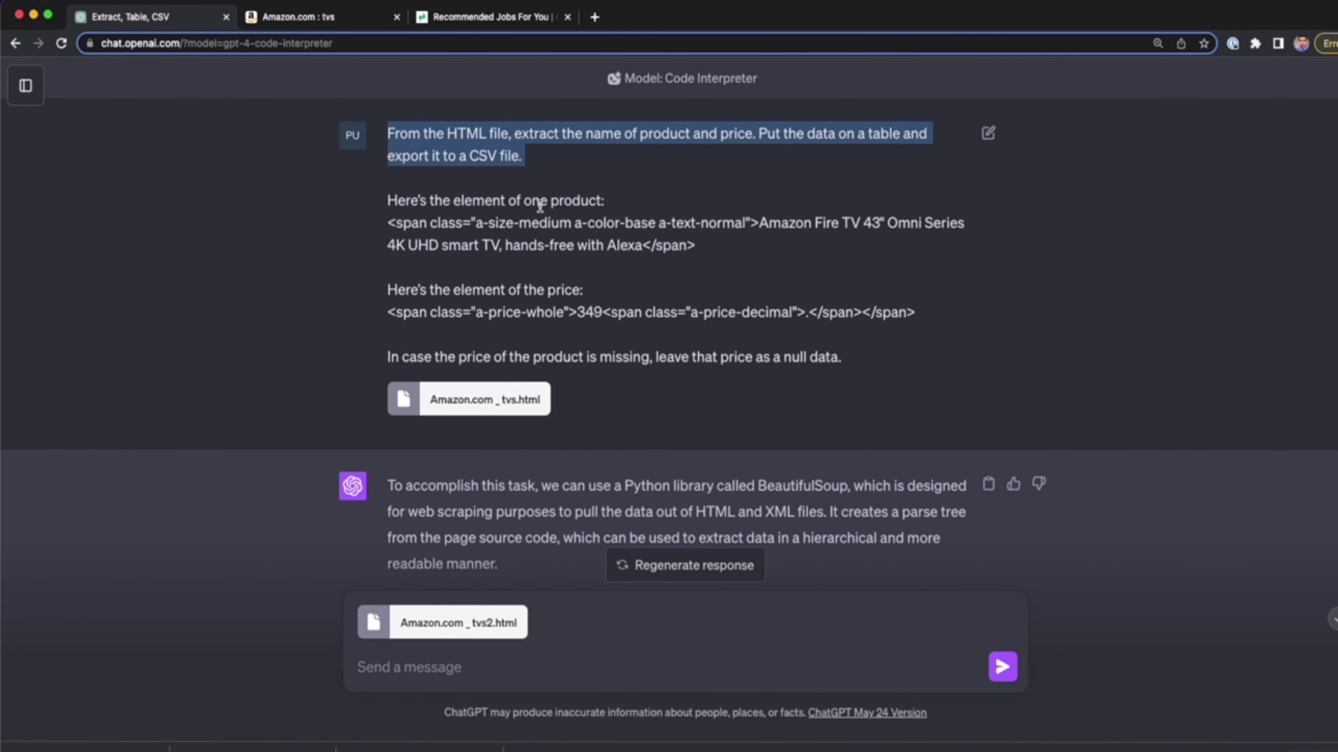
{"action": "scroll", "coordinate": [540, 207], "scroll_direction": "down", "scroll_amount": 20}
{"action": "key", "text": "super+v"}
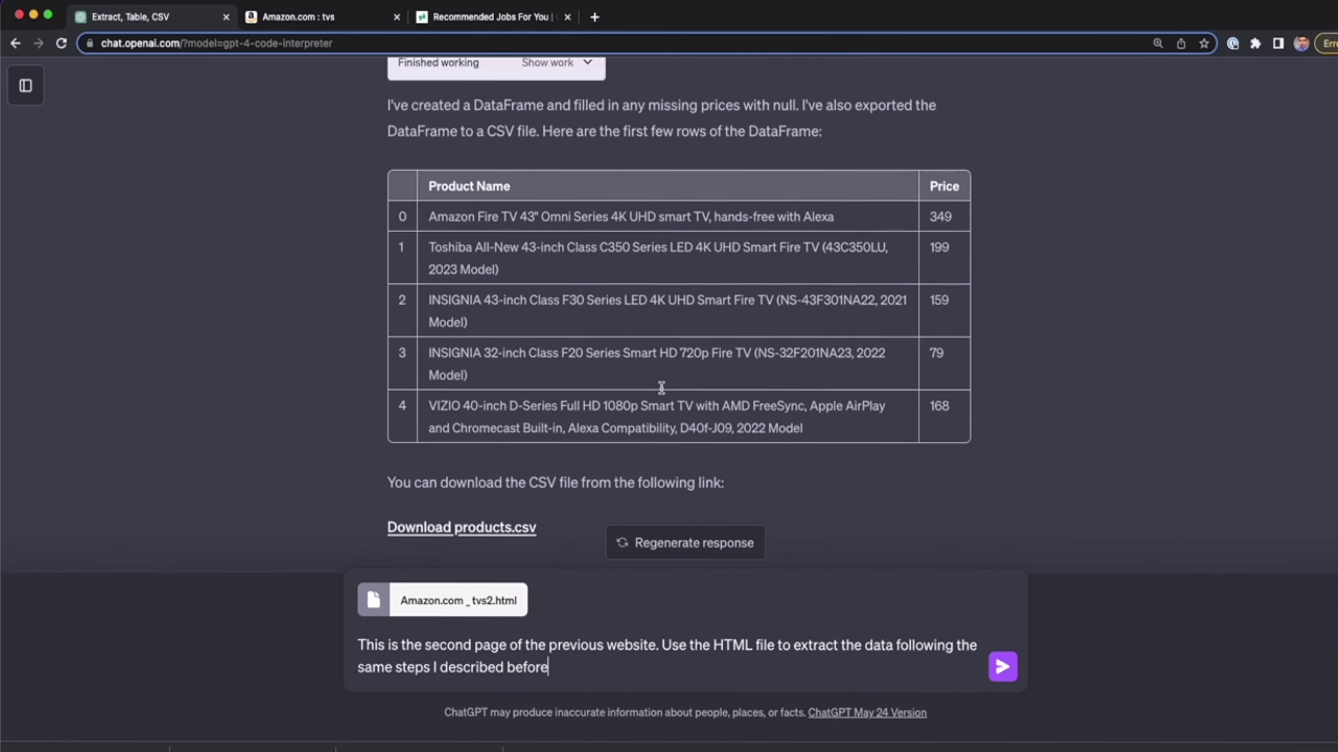
{"action": "scroll", "coordinate": [664, 393], "scroll_direction": "up", "scroll_amount": 15}
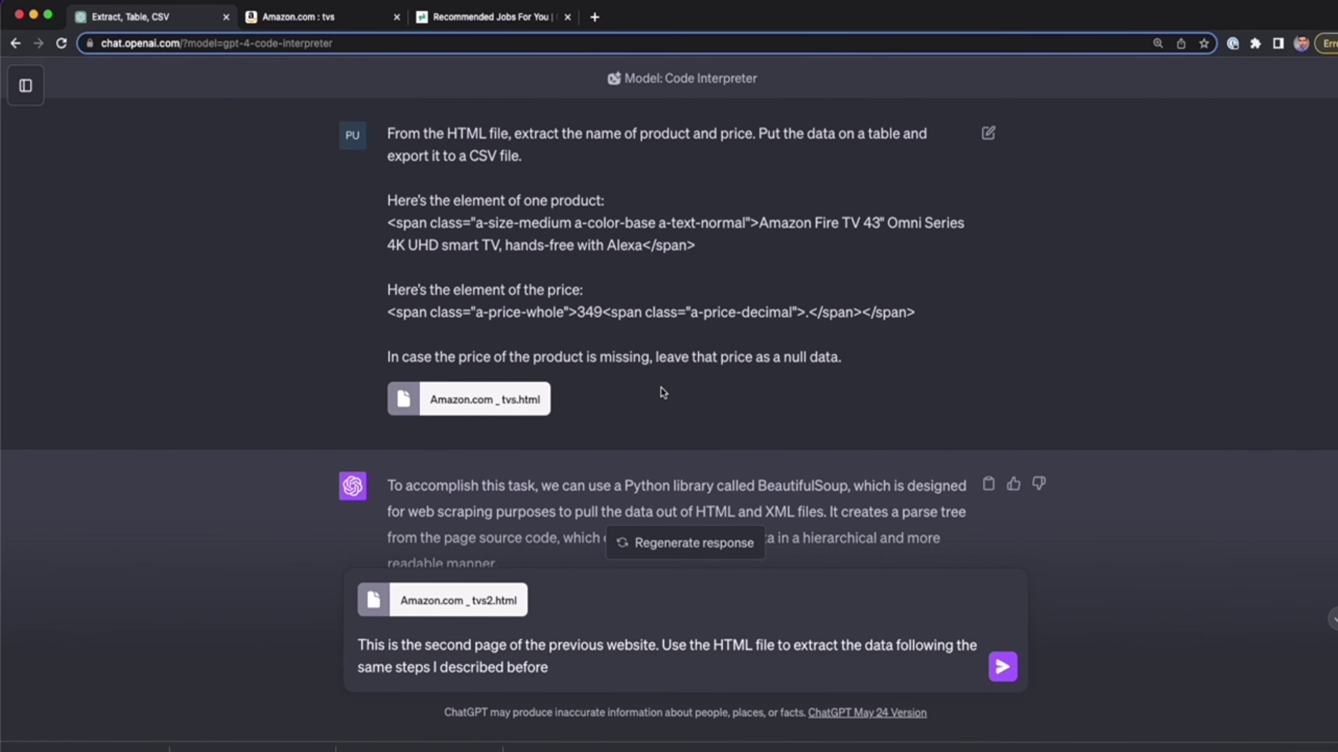
{"action": "left_click_drag", "start_coordinate": [894, 357], "coordinate": [411, 217]}
{"action": "scroll", "coordinate": [588, 371], "scroll_direction": "down", "scroll_amount": 10}
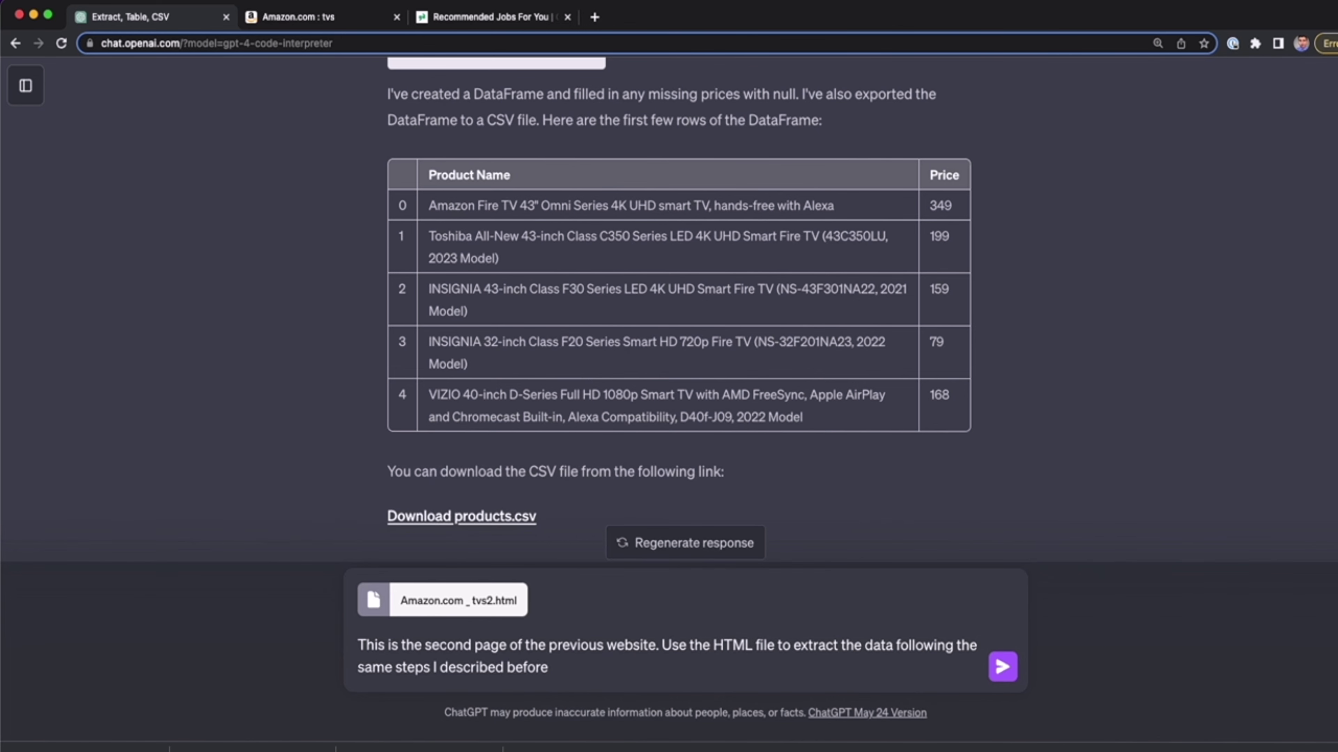
{"action": "left_click", "coordinate": [1005, 678]}
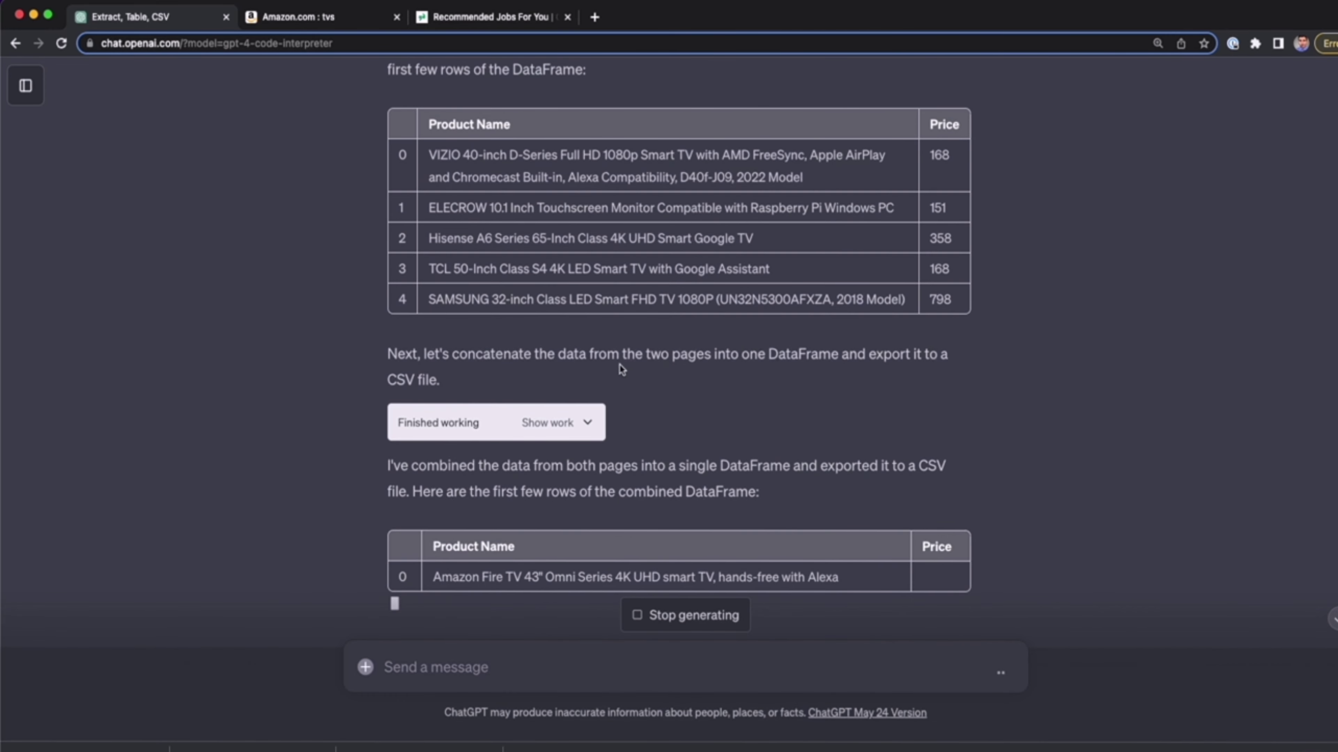
Download products_combined.csv from the ChatGPT response and preview its rows from the Video folder
{"action": "double_click", "coordinate": [490, 354]}
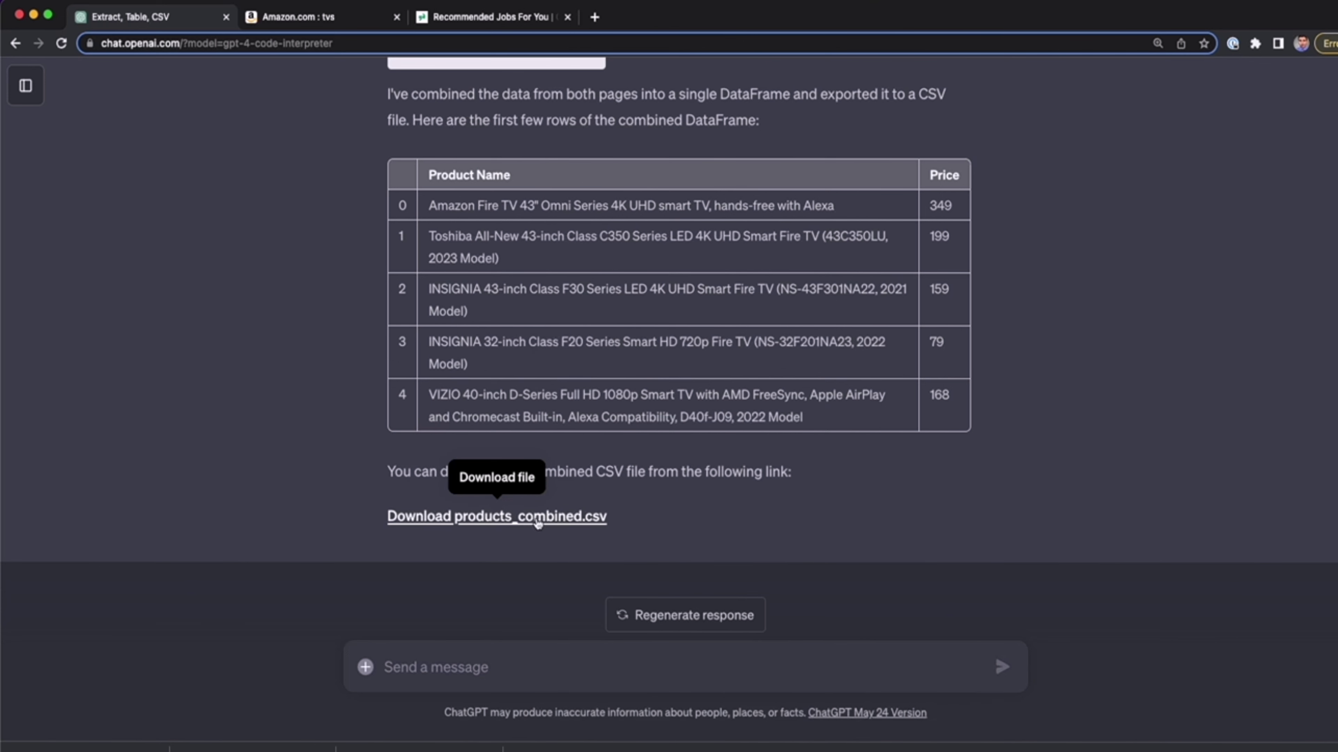
{"action": "left_click", "coordinate": [544, 517]}
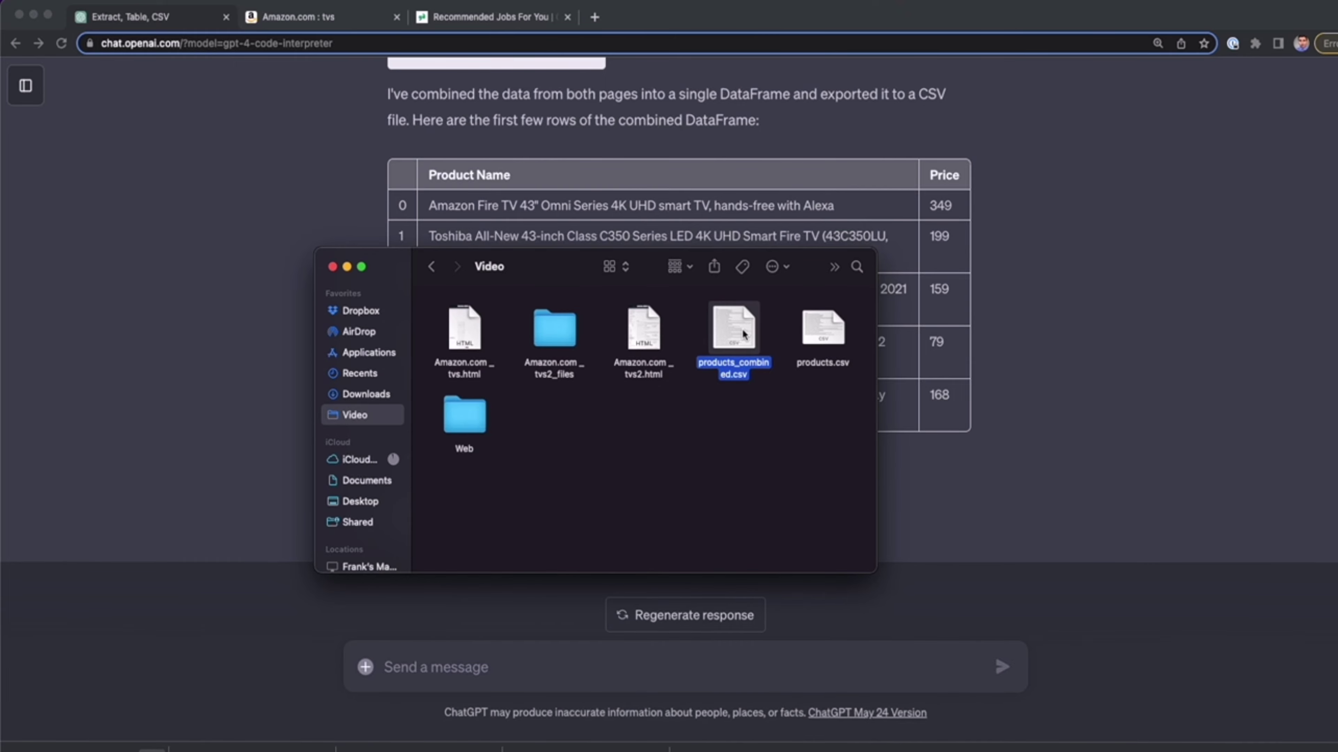
{"action": "key", "text": "space"}
{"action": "scroll", "coordinate": [522, 275], "scroll_direction": "down", "scroll_amount": 10}
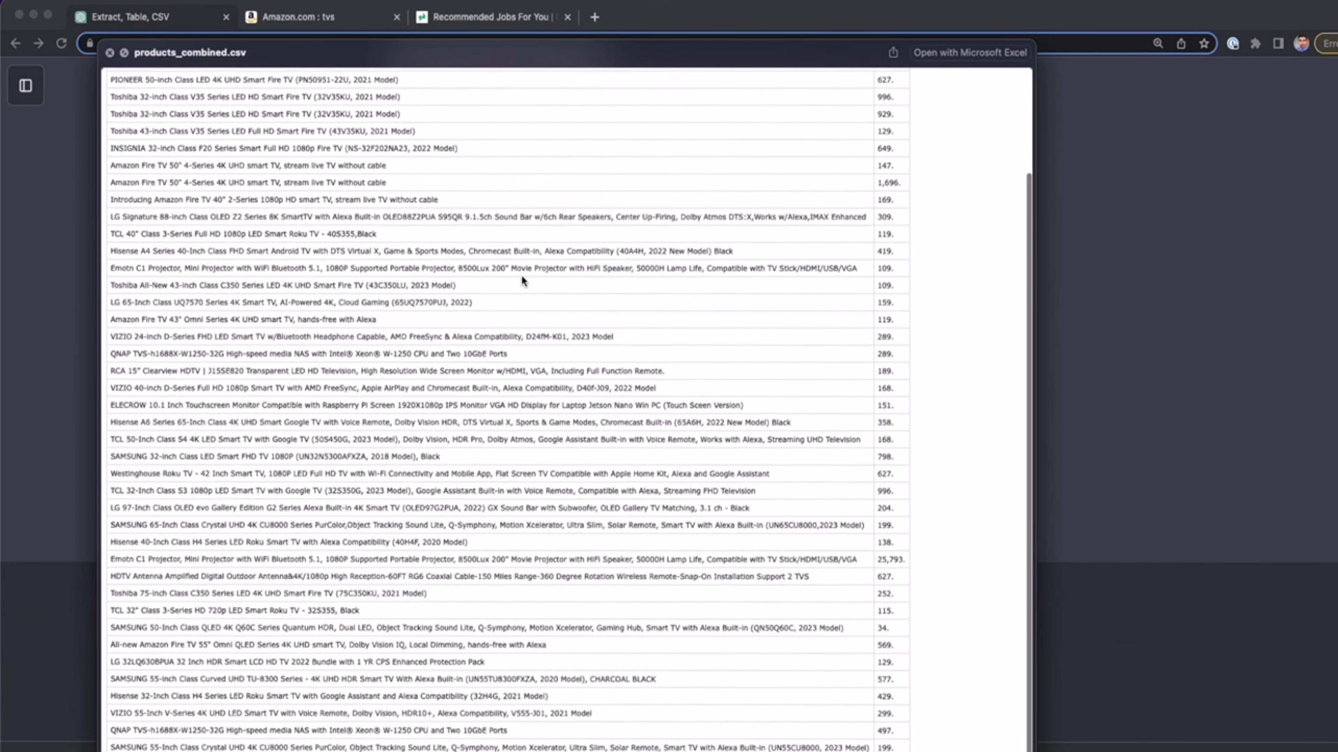
{"action": "scroll", "coordinate": [522, 275], "scroll_direction": "up", "scroll_amount": 10}
{"action": "scroll", "coordinate": [386, 308], "scroll_direction": "down", "scroll_amount": 10}
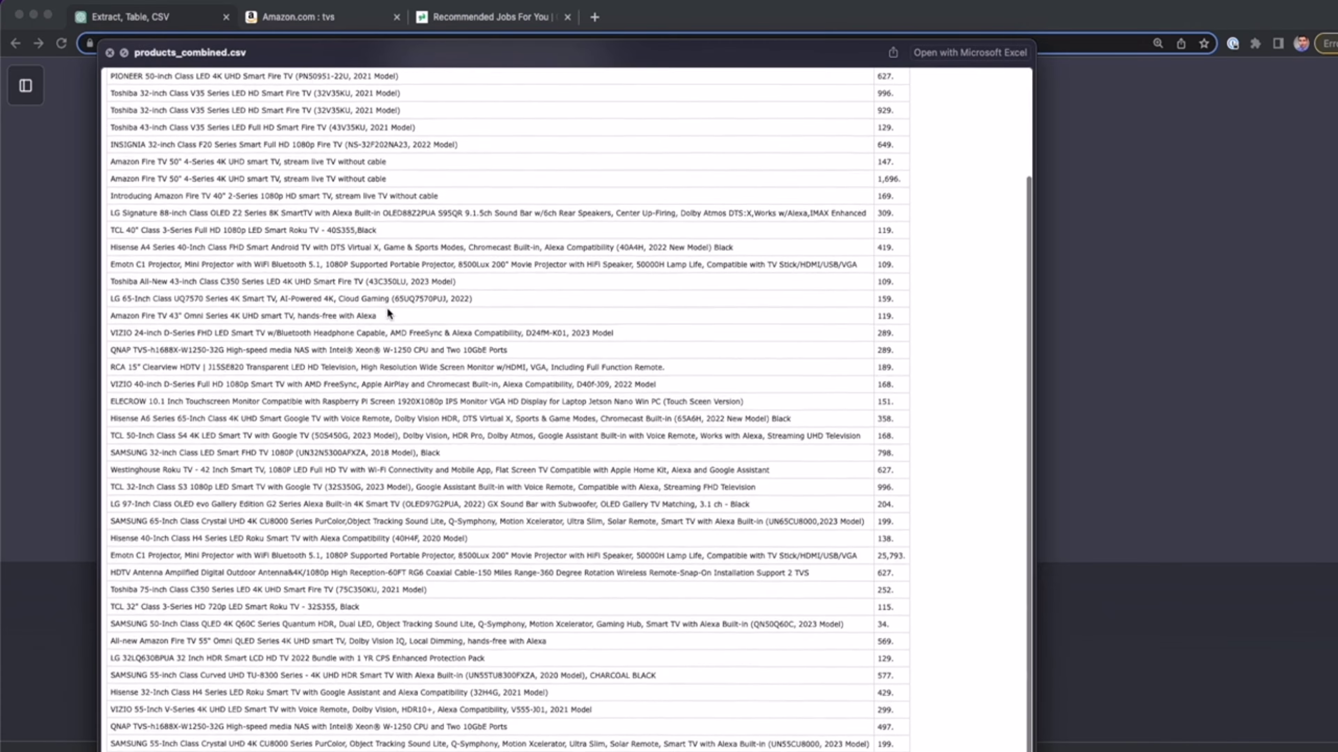
Compare the names and prices in the products_combined.csv preview with the first listings on page 2 of the Amazon TV results
{"action": "left_click", "coordinate": [44, 273]}
{"action": "left_click", "coordinate": [344, 21]}
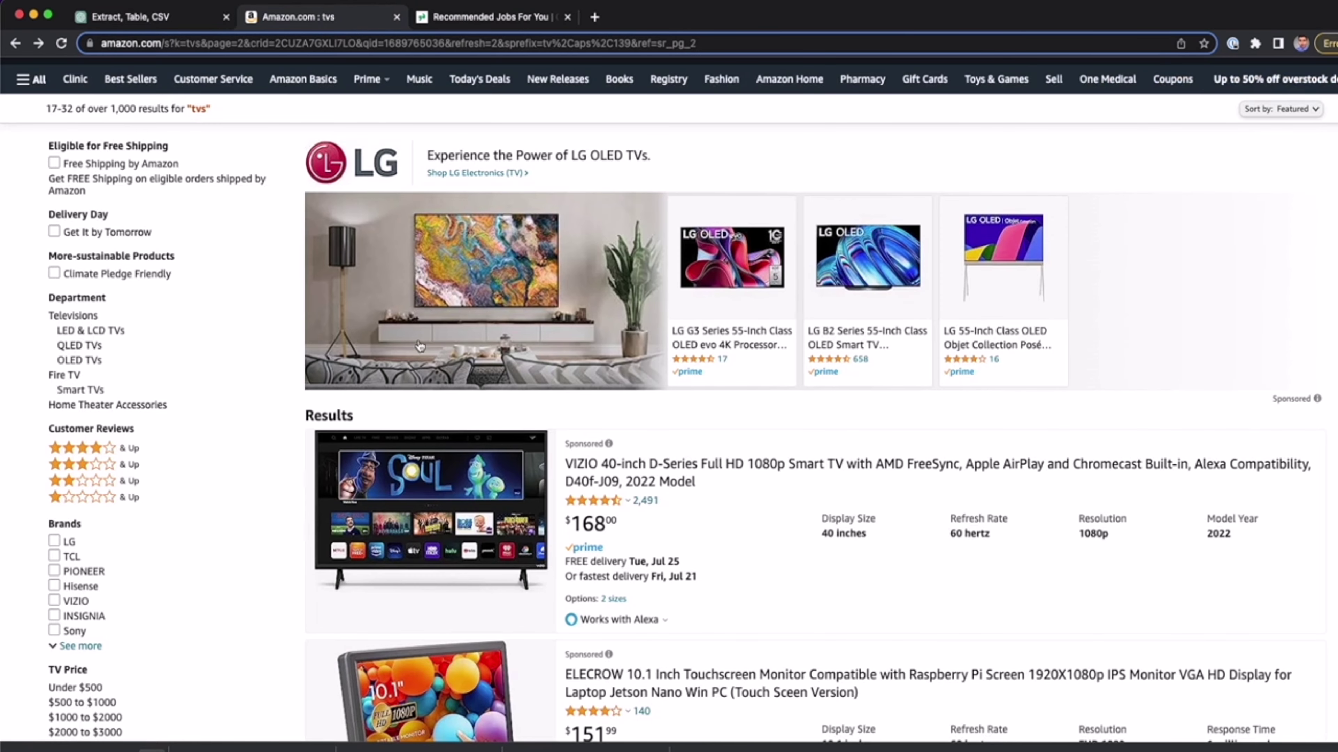
{"action": "scroll", "coordinate": [411, 369], "scroll_direction": "down", "scroll_amount": 5}
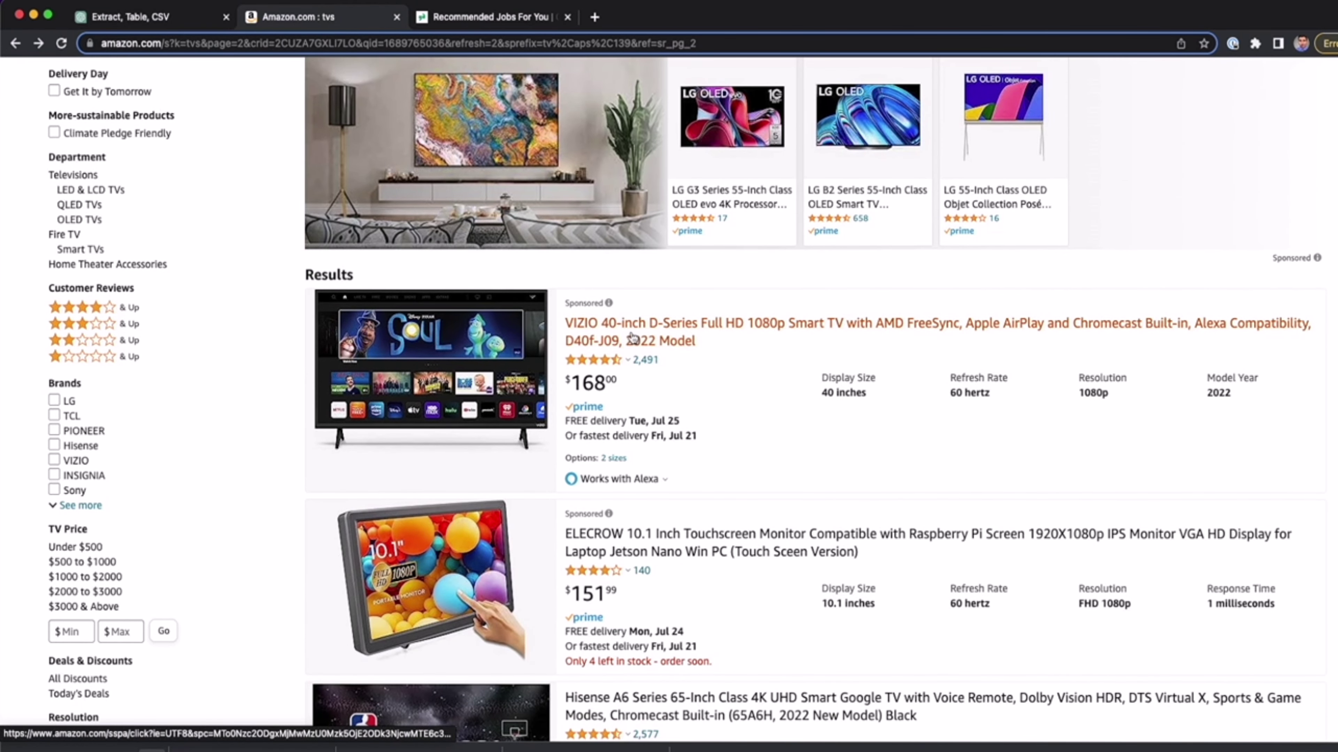
{"action": "key", "text": "super+Tab"}
{"action": "scroll", "coordinate": [272, 335], "scroll_direction": "down", "scroll_amount": 3}
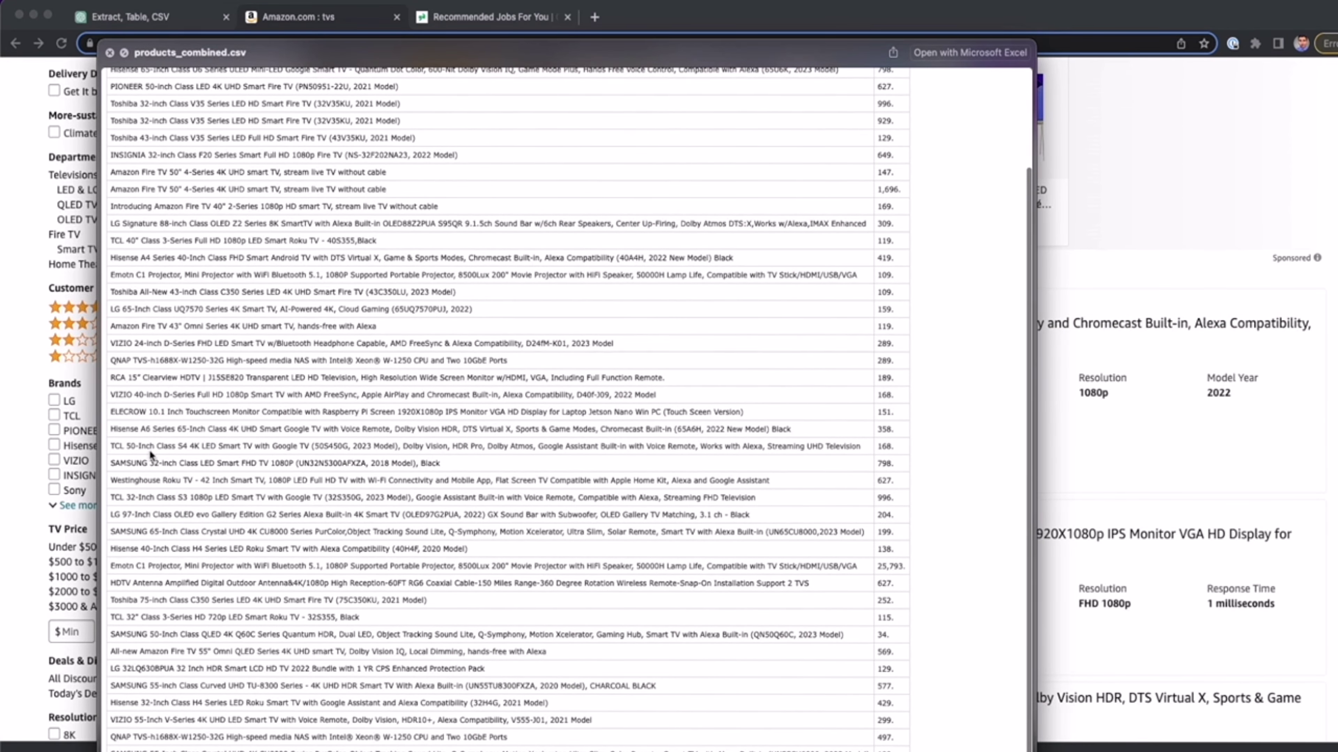
{"action": "scroll", "coordinate": [150, 449], "scroll_direction": "up", "scroll_amount": 5}
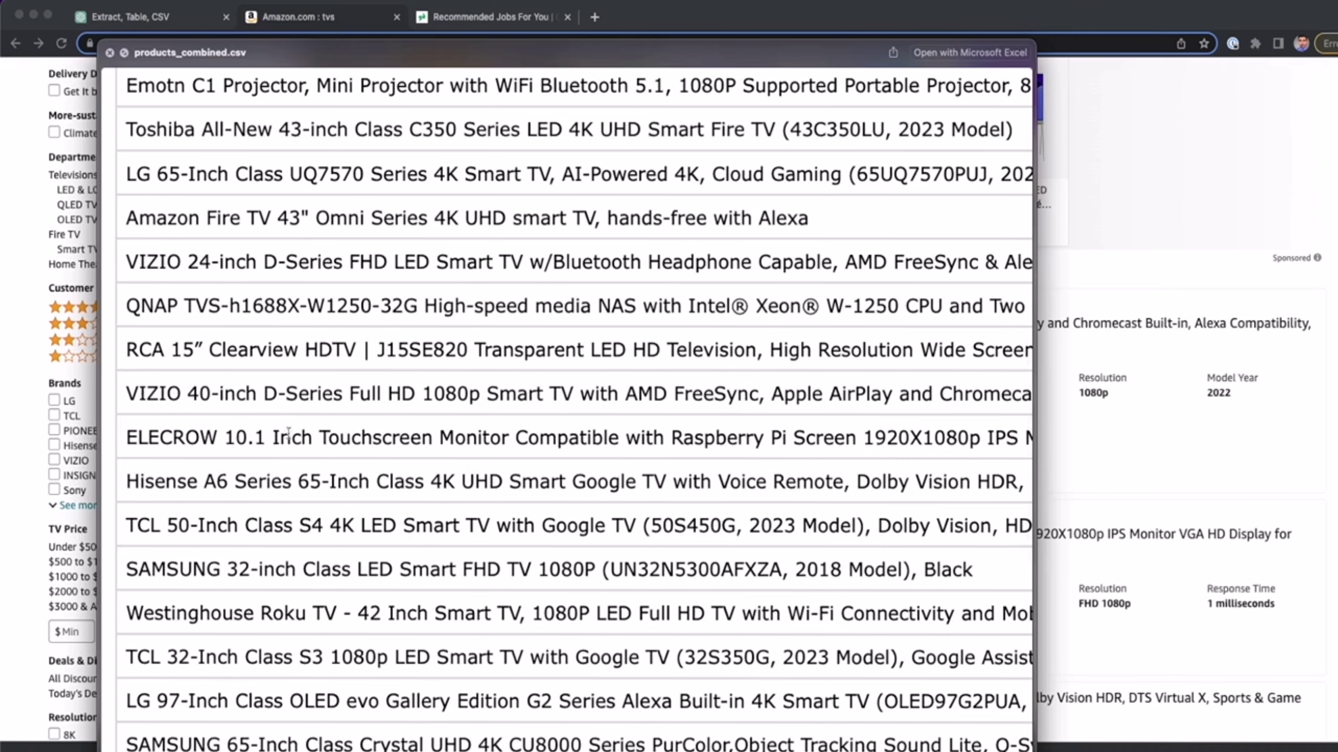
{"action": "scroll", "coordinate": [376, 425], "scroll_direction": "right", "scroll_amount": 10}
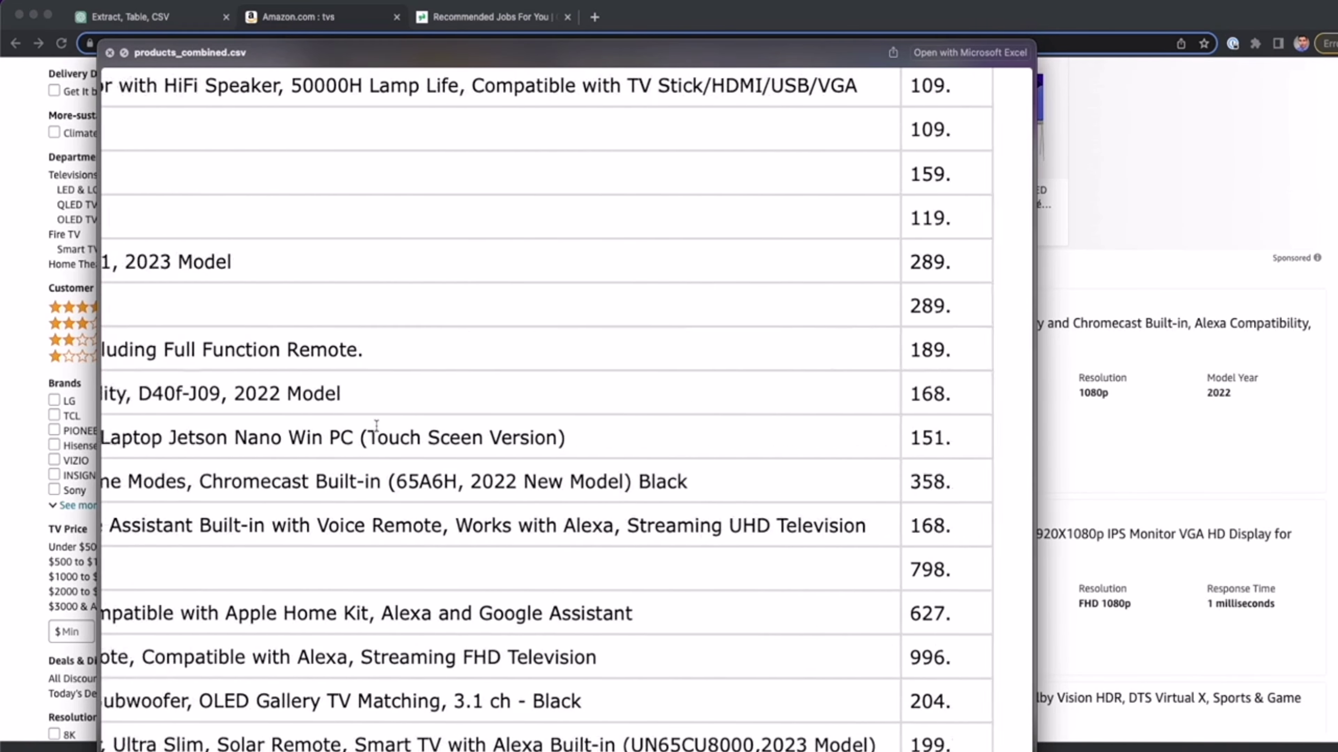
{"action": "scroll", "coordinate": [817, 390], "scroll_direction": "down", "scroll_amount": 5}
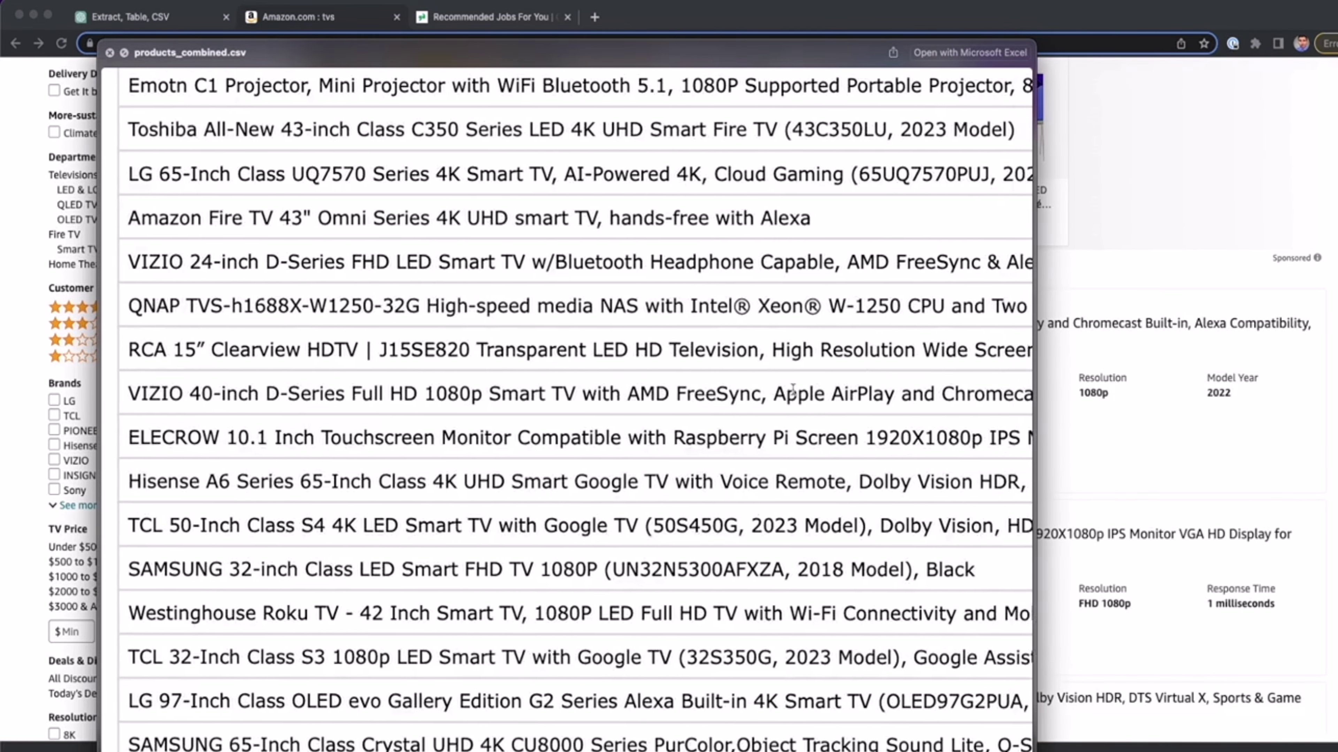
{"action": "scroll", "coordinate": [801, 390], "scroll_direction": "right", "scroll_amount": 3}
{"action": "scroll", "coordinate": [788, 391], "scroll_direction": "up", "scroll_amount": 5}
{"action": "key", "text": "space"}
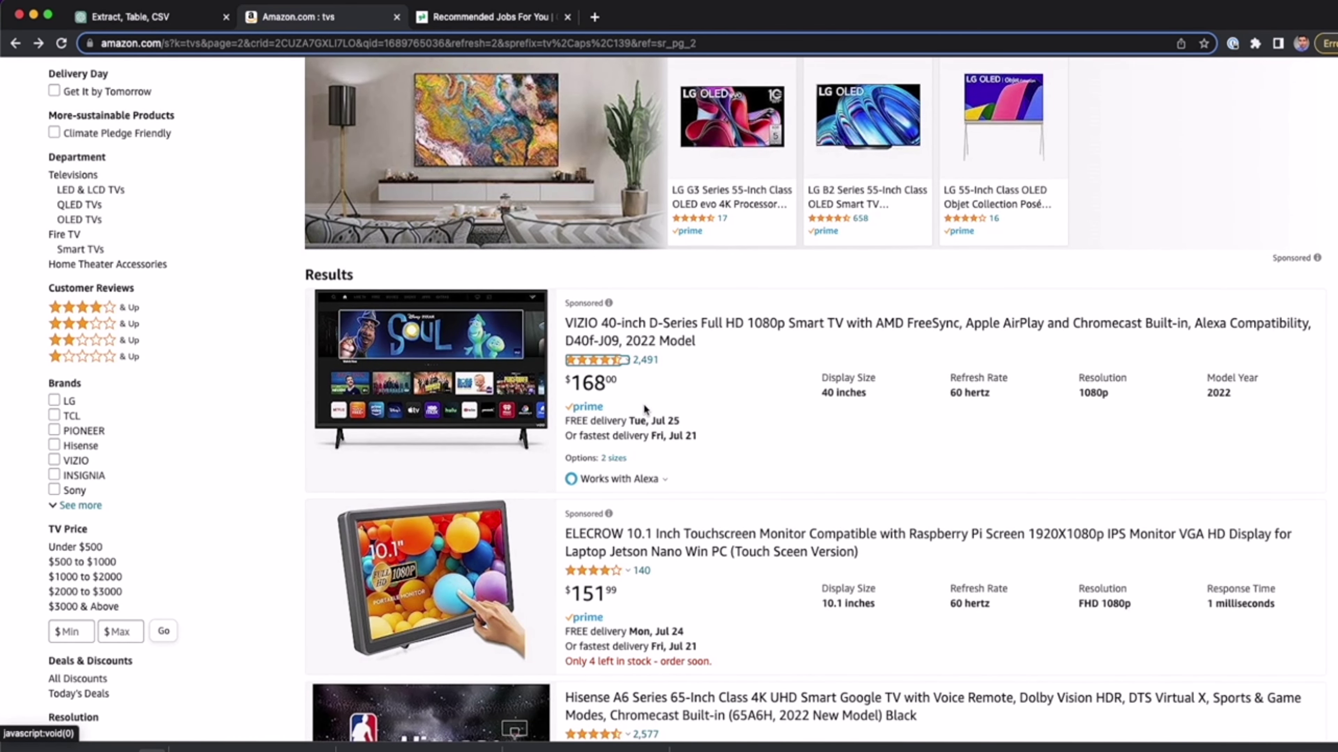
Look through the remaining page 2 Amazon TV listings down to the pagination, and switch to the Glassdoor recommended jobs page
{"action": "scroll", "coordinate": [644, 404], "scroll_direction": "down", "scroll_amount": 20}
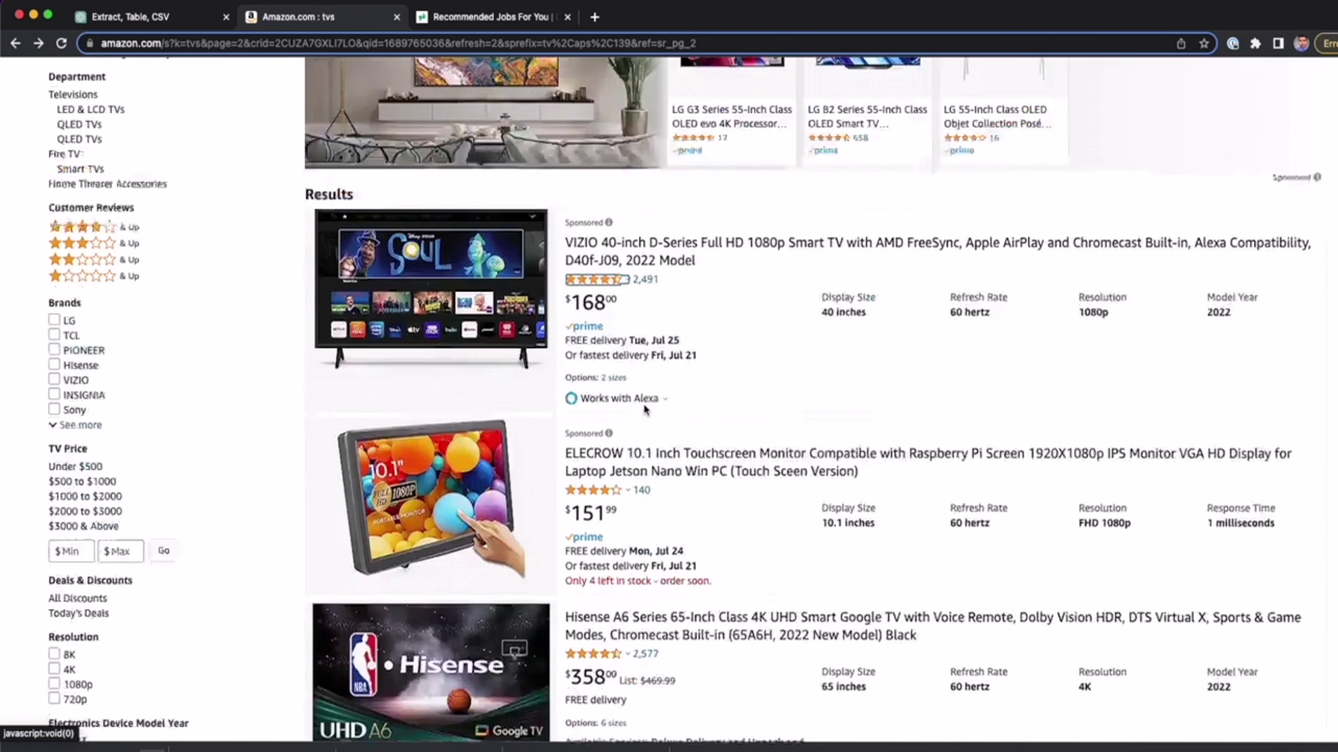
{"action": "scroll", "coordinate": [645, 411], "scroll_direction": "down", "scroll_amount": 20}
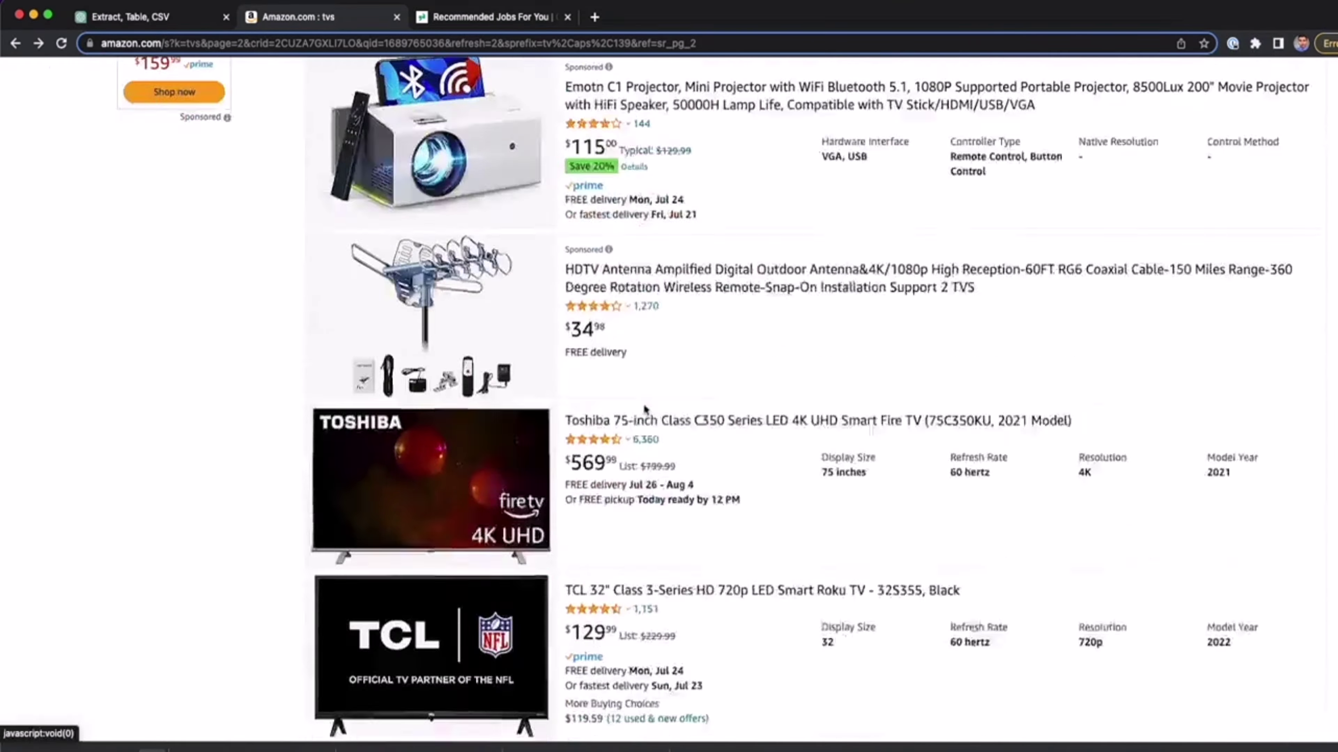
{"action": "scroll", "coordinate": [646, 411], "scroll_direction": "down", "scroll_amount": 3}
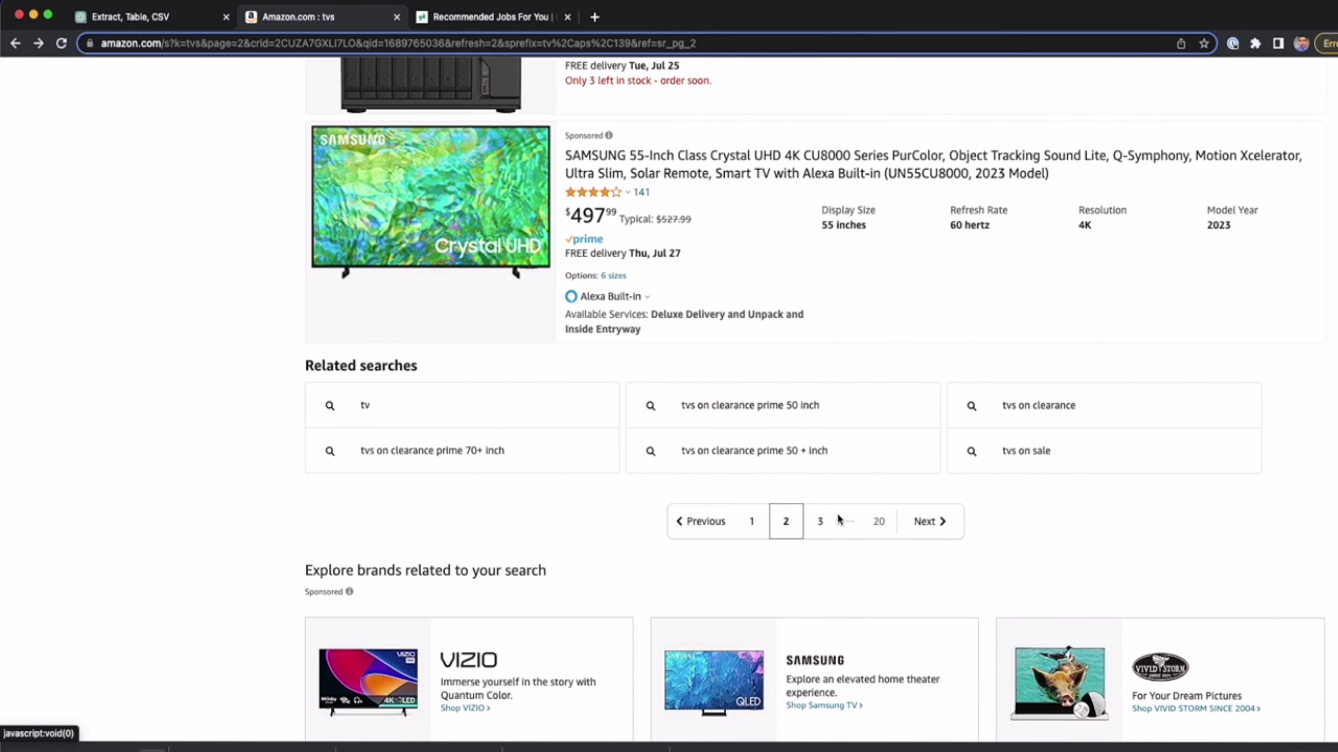
{"action": "scroll", "coordinate": [839, 520], "scroll_direction": "up", "scroll_amount": 20}
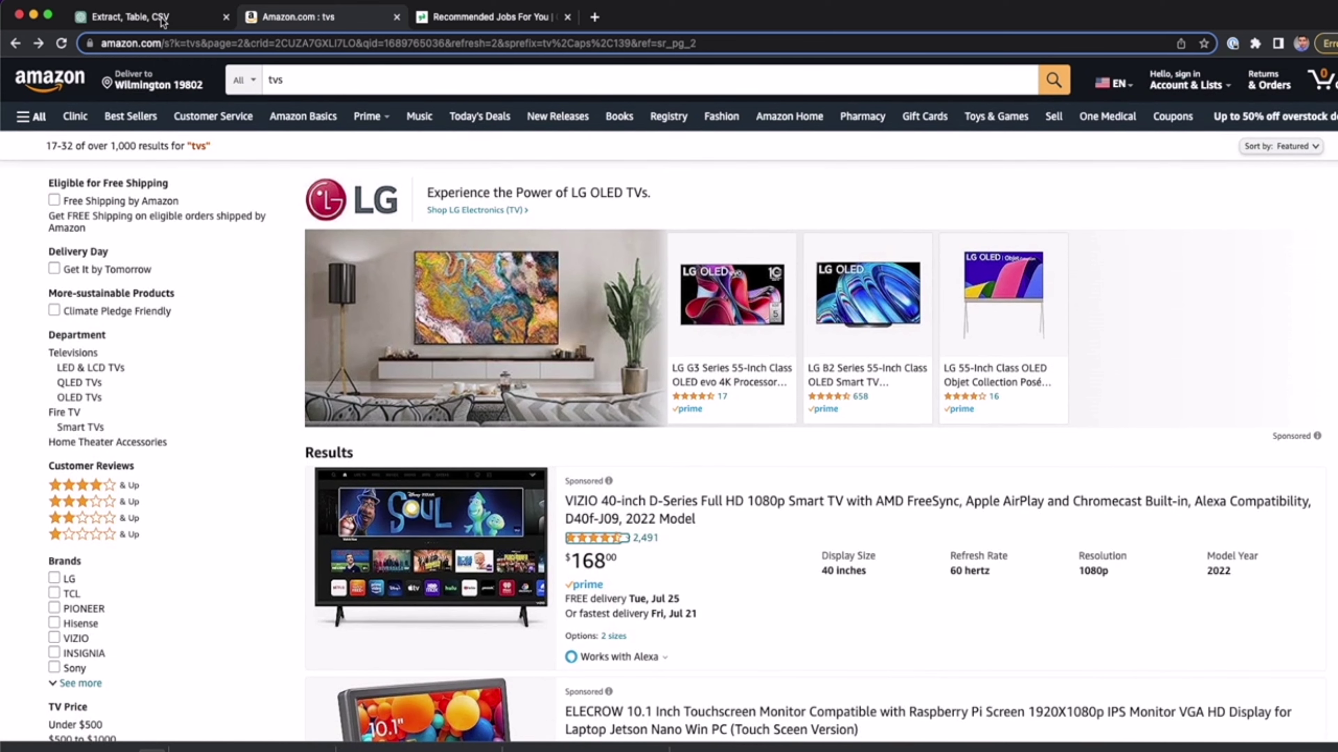
{"action": "left_click", "coordinate": [436, 23]}
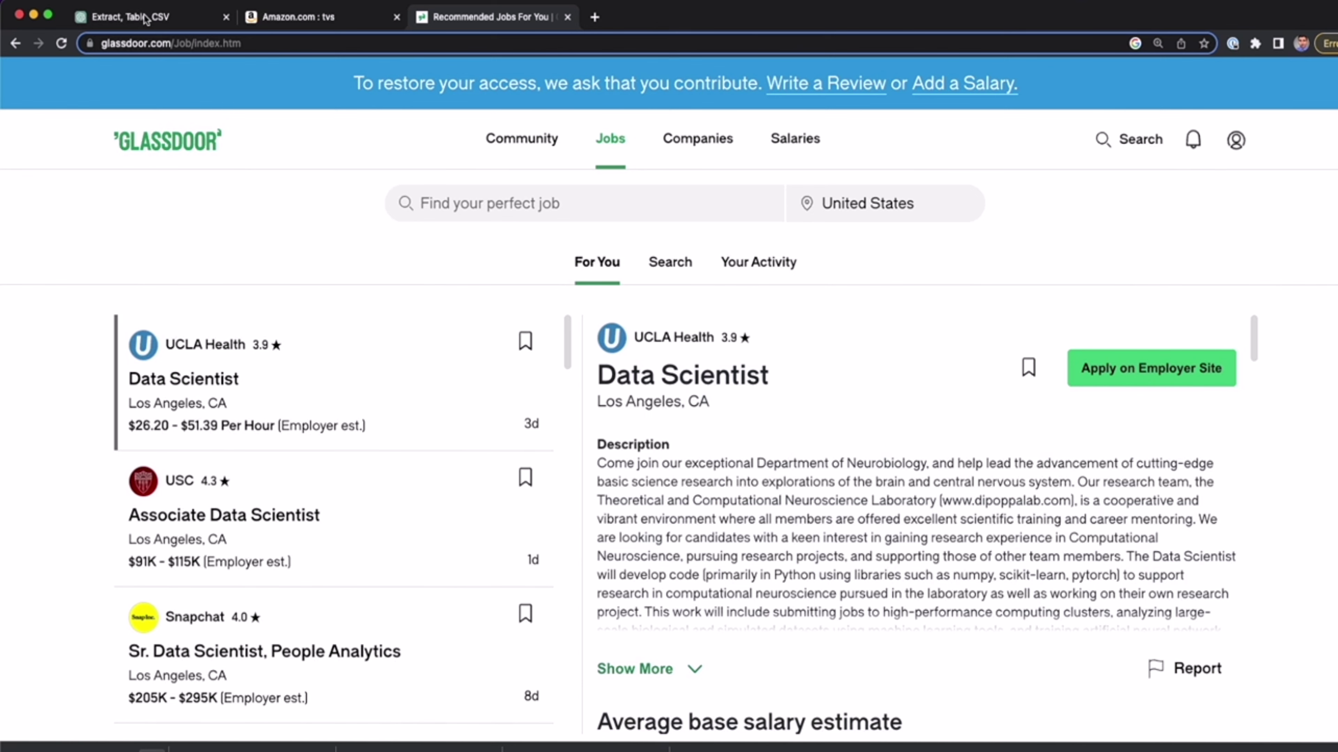
Return to the ChatGPT conversation, look back over it to the first prompt, and start a new chat
{"action": "left_click", "coordinate": [145, 19]}
{"action": "scroll", "coordinate": [416, 314], "scroll_direction": "up", "scroll_amount": 10}
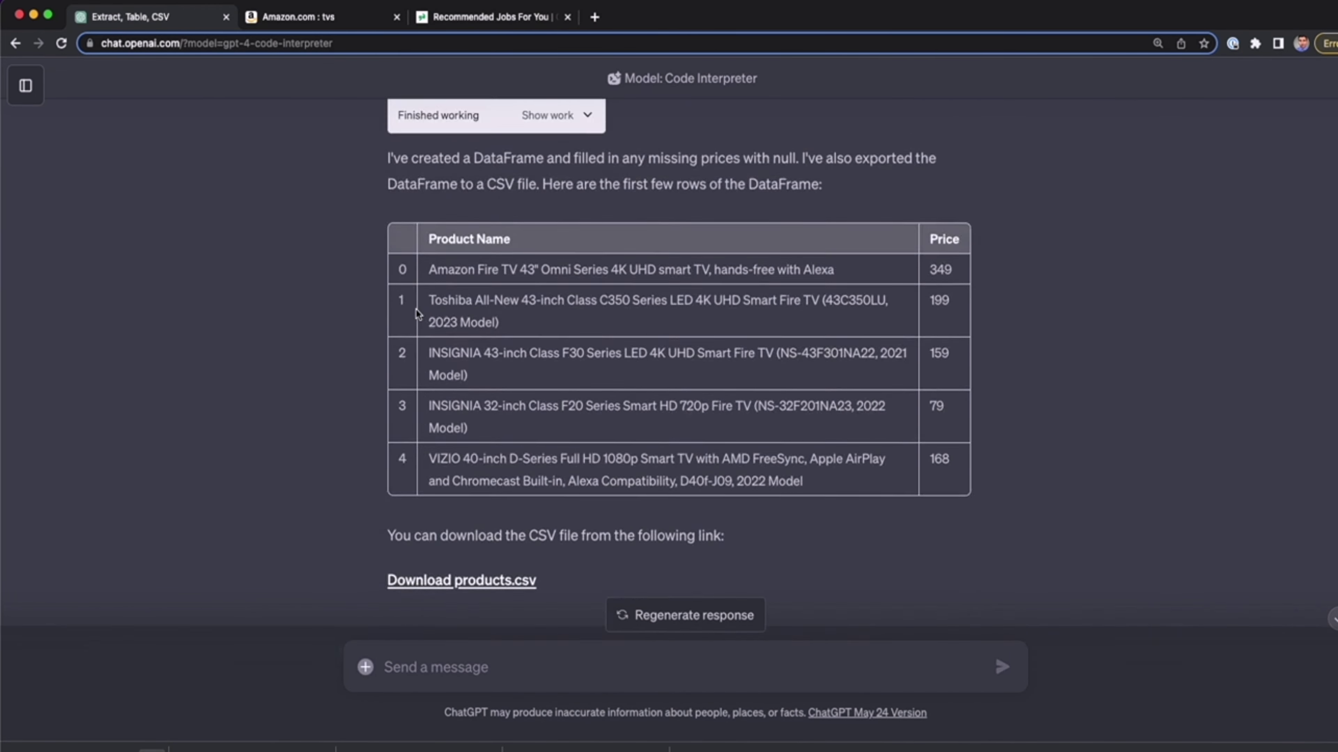
{"action": "scroll", "coordinate": [416, 313], "scroll_direction": "up", "scroll_amount": 10}
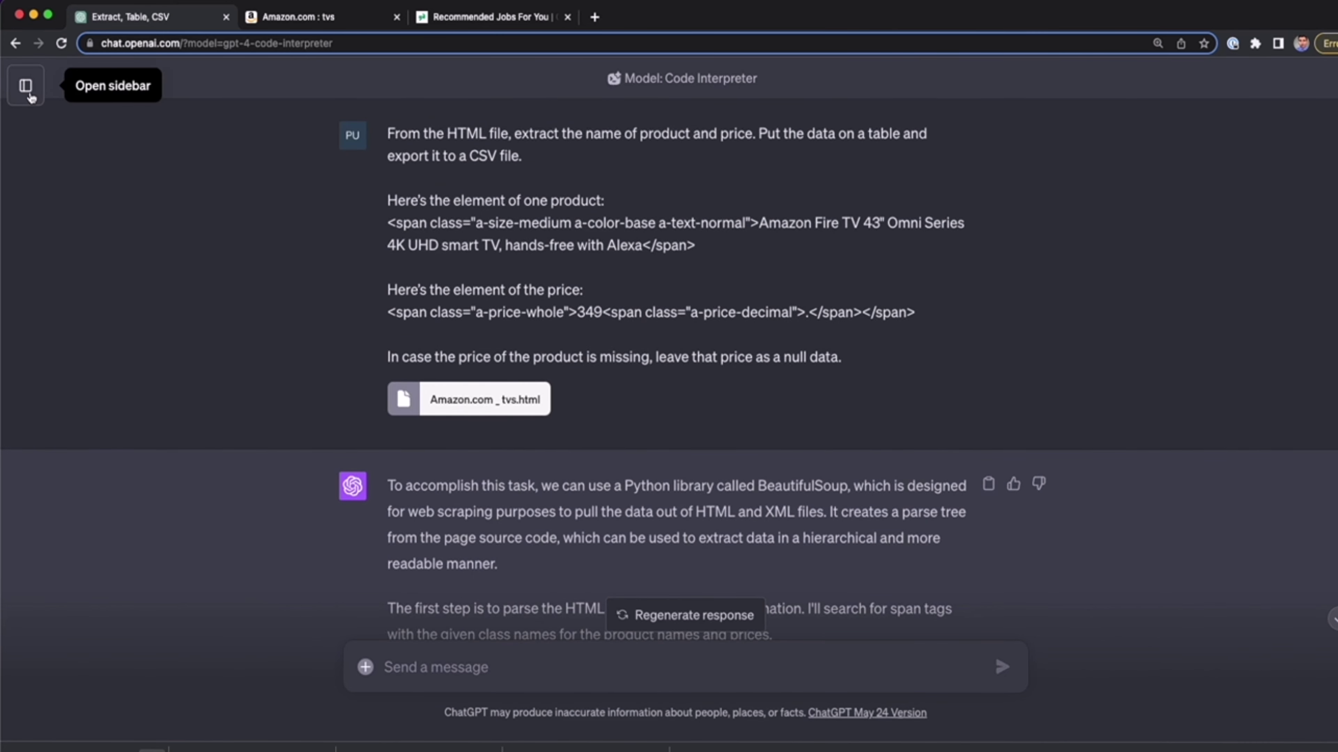
{"action": "left_click", "coordinate": [25, 86]}
{"action": "left_click", "coordinate": [71, 95]}
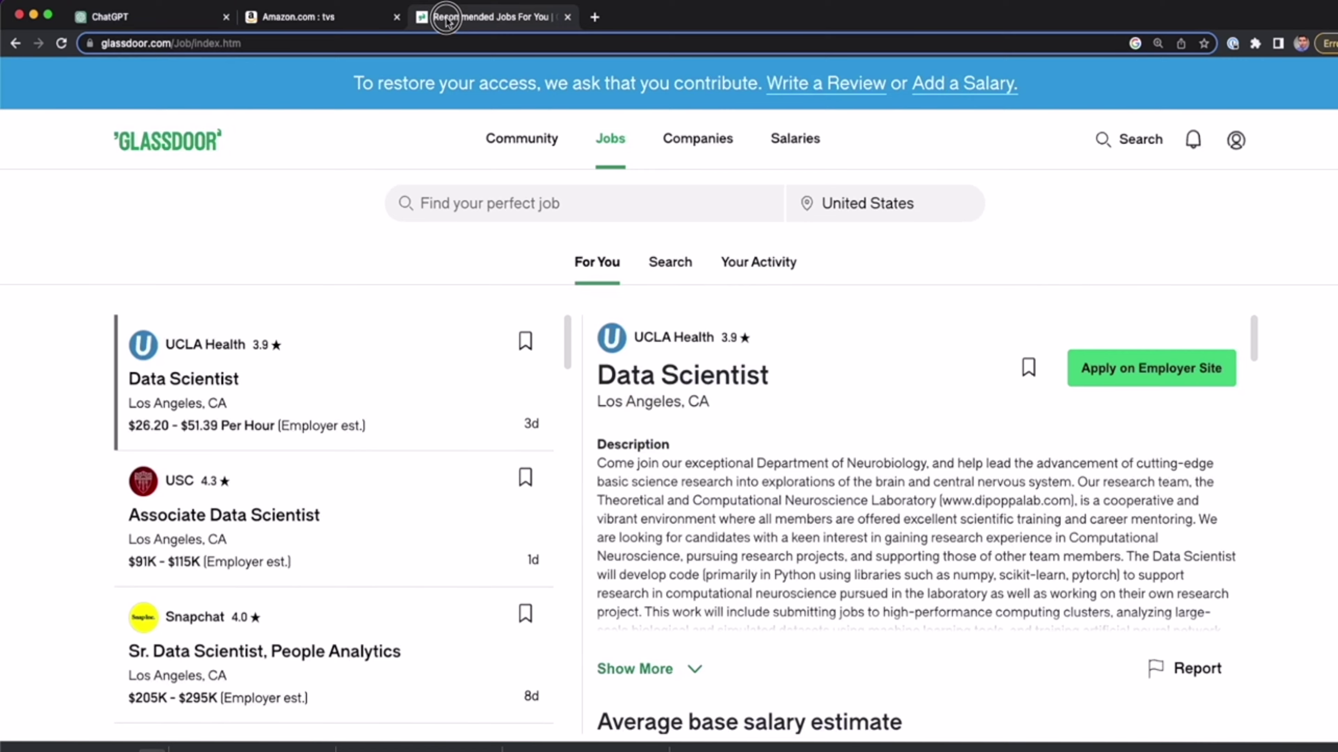
Start saving the Glassdoor recommended jobs page as a complete webpage and shorten its file name to "Glassdoor Job Search"
{"action": "left_click", "coordinate": [439, 17]}
{"action": "key", "text": "super+s"}
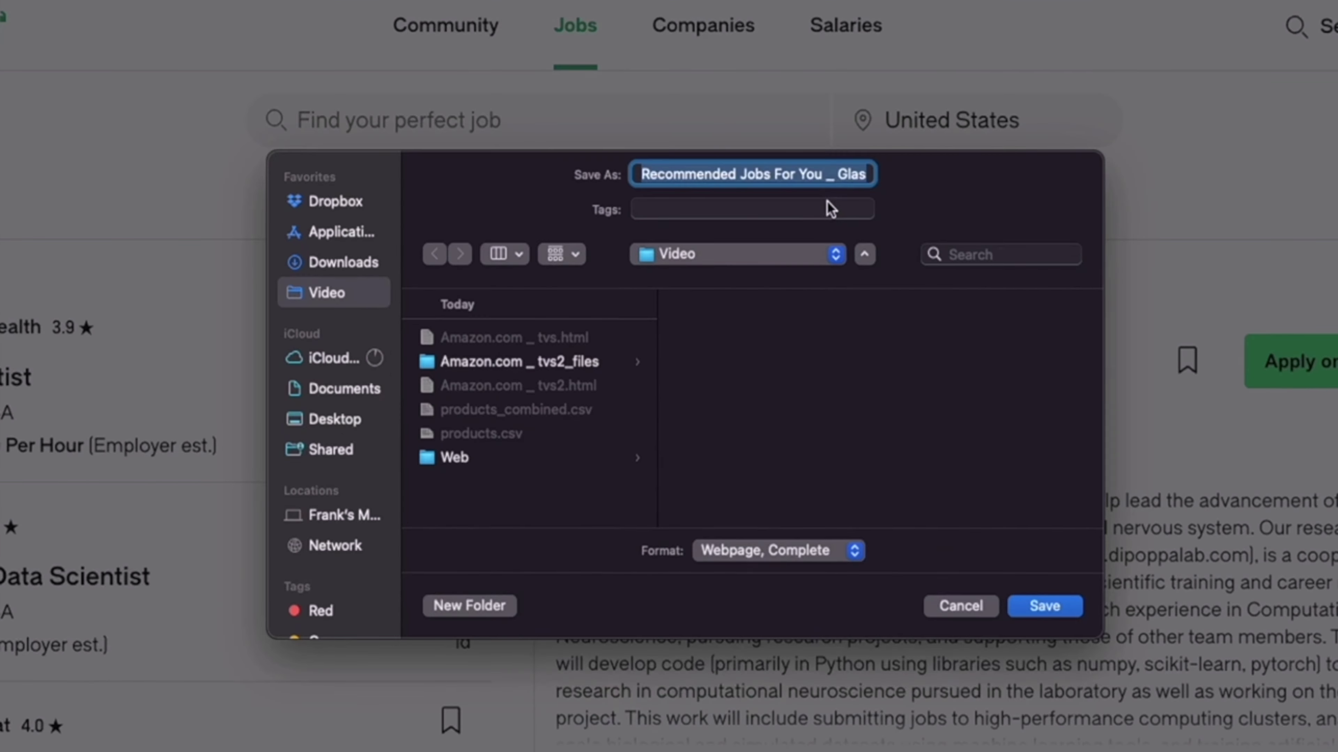
{"action": "key", "text": "Right"}
{"action": "key", "text": "alt+Left"}
{"action": "key", "text": "alt+Left"}
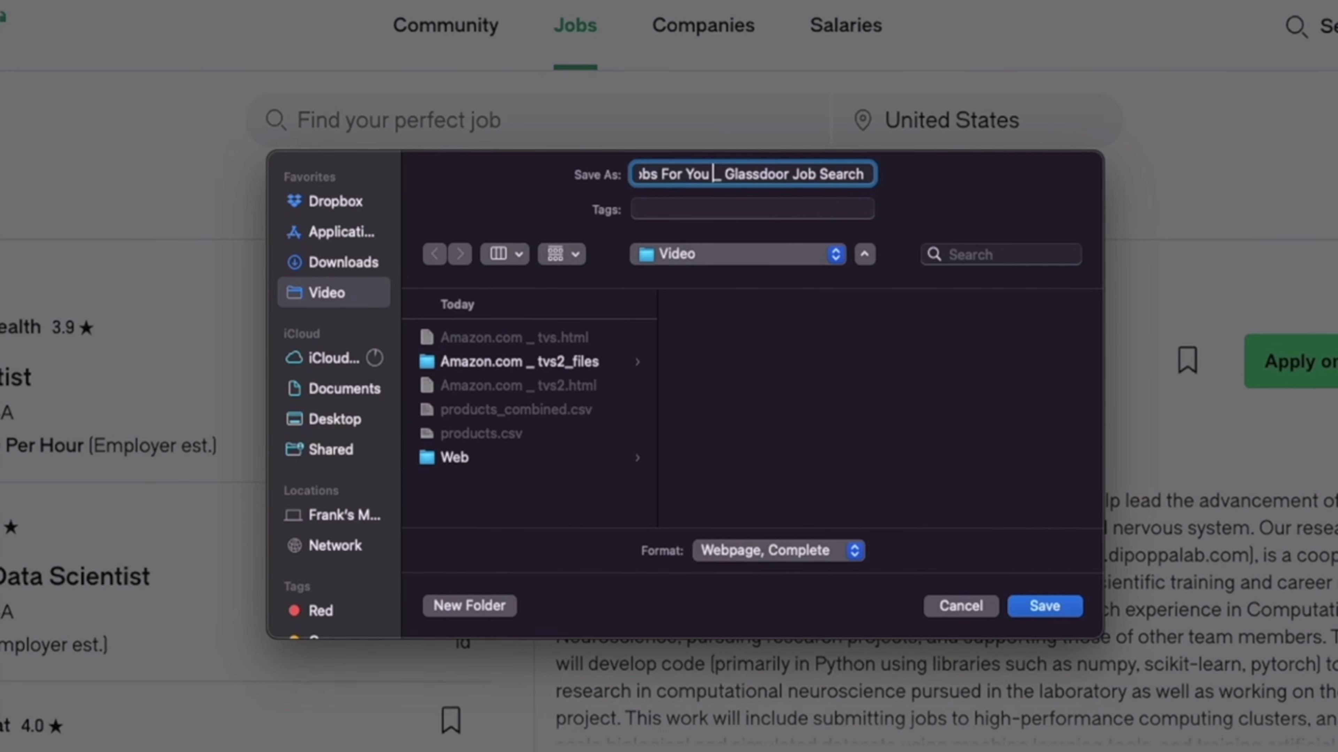
{"action": "key", "text": "Right"}
{"action": "key", "text": "Right"}
{"action": "key", "text": "shift+super+Left"}
{"action": "key", "text": "BackSpace"}
Complete the file name as "Glassdoor Job Search_DS.html" and save the page in the Video folder
{"action": "key", "text": "alt+Right"}
{"action": "key", "text": "alt+Right"}
{"action": "key", "text": "alt+Right"}
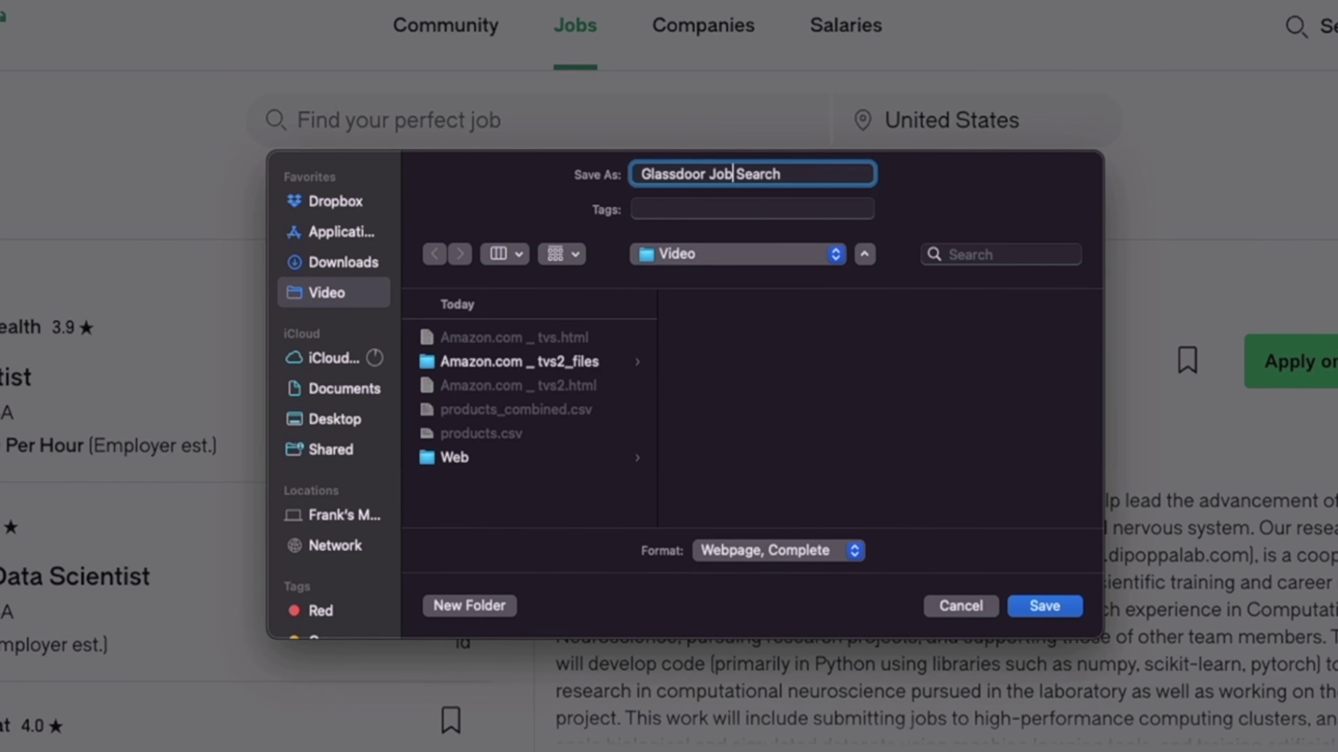
{"action": "type", "text": ".html"}
{"action": "key", "text": "Left"}
{"action": "key", "text": "Left"}
{"action": "key", "text": "Left"}
{"action": "key", "text": "Left"}
{"action": "key", "text": "Left"}
{"action": "type", "text": "_DS"}
{"action": "left_click", "coordinate": [641, 174]}
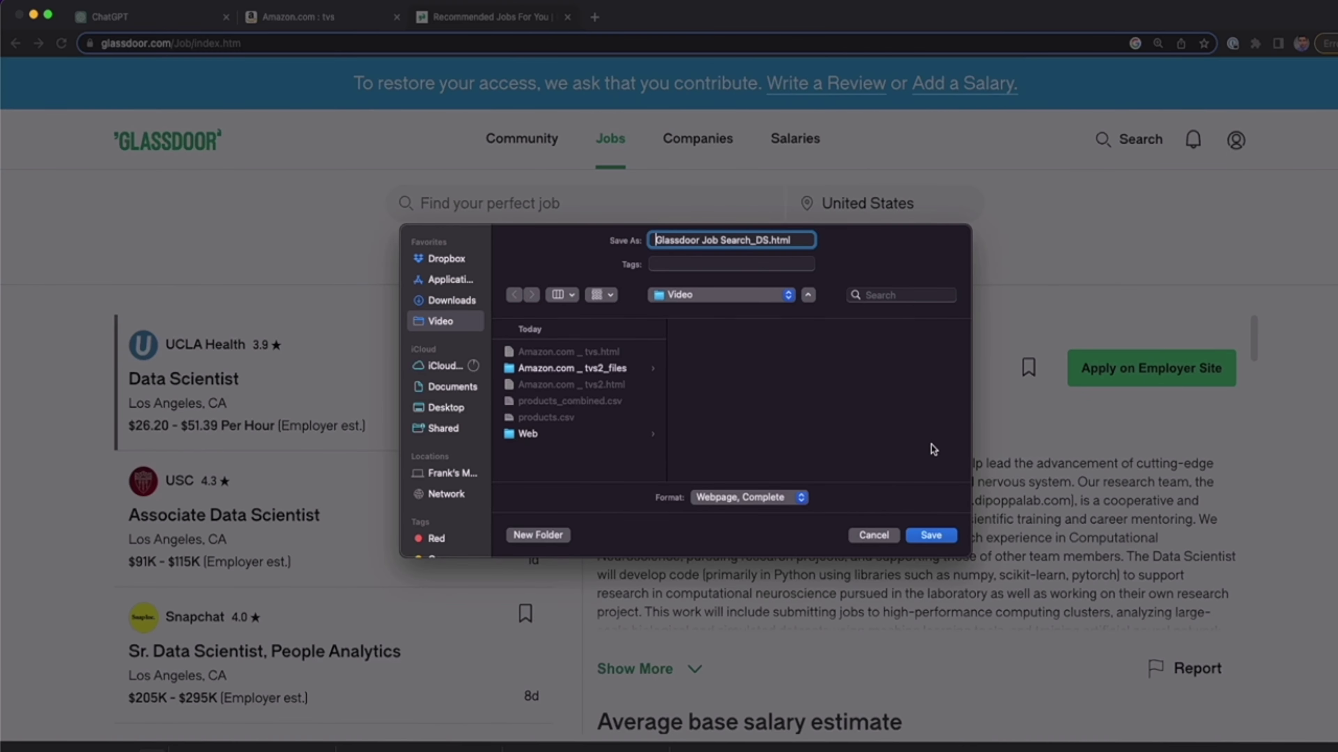
{"action": "left_click", "coordinate": [930, 535]}
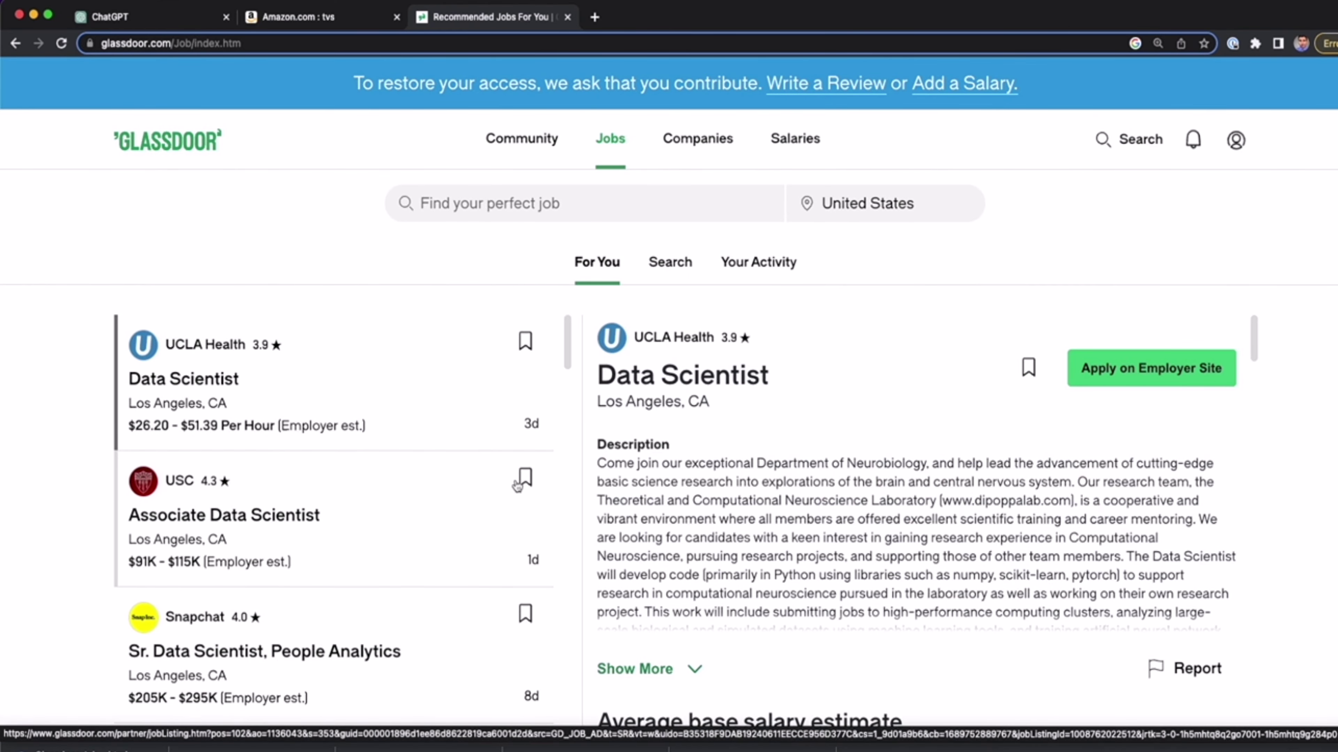
Return to the new ChatGPT chat and switch its model to GPT-4 with Code Interpreter
{"action": "left_click", "coordinate": [168, 17]}
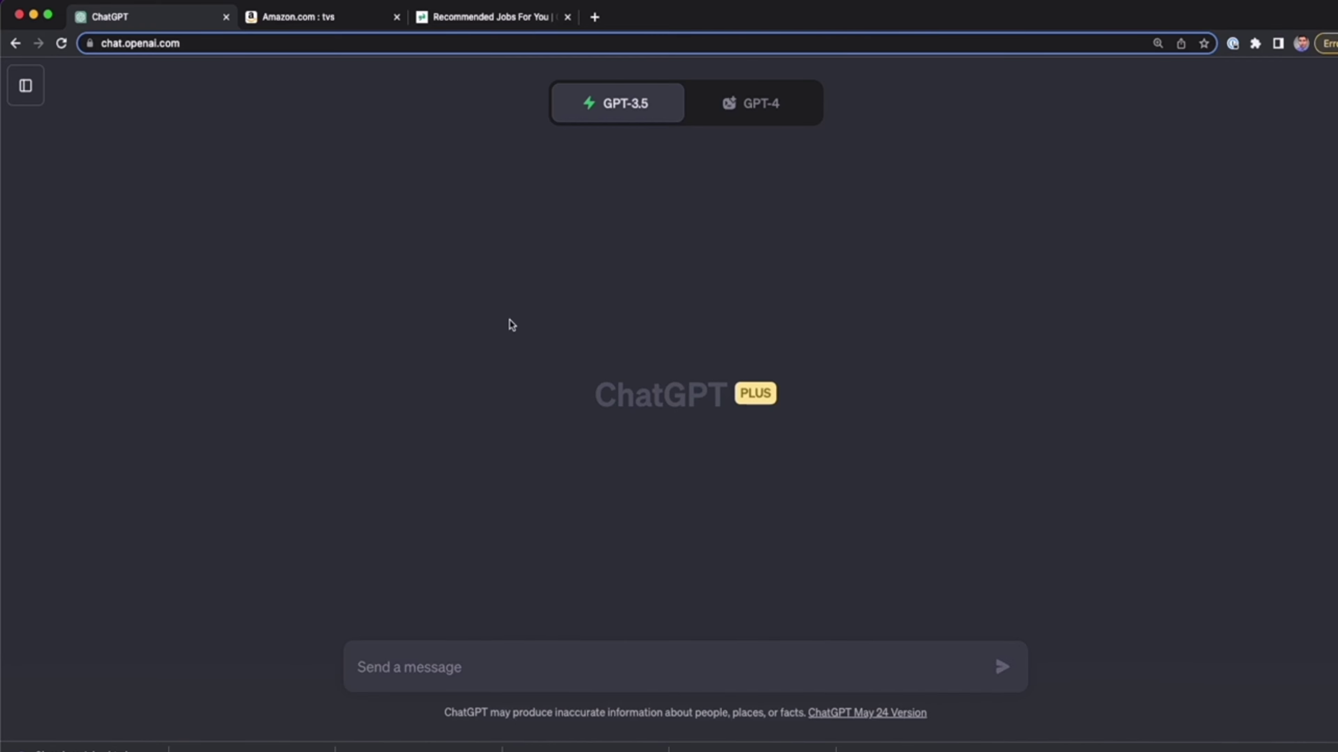
{"action": "left_click", "coordinate": [720, 118]}
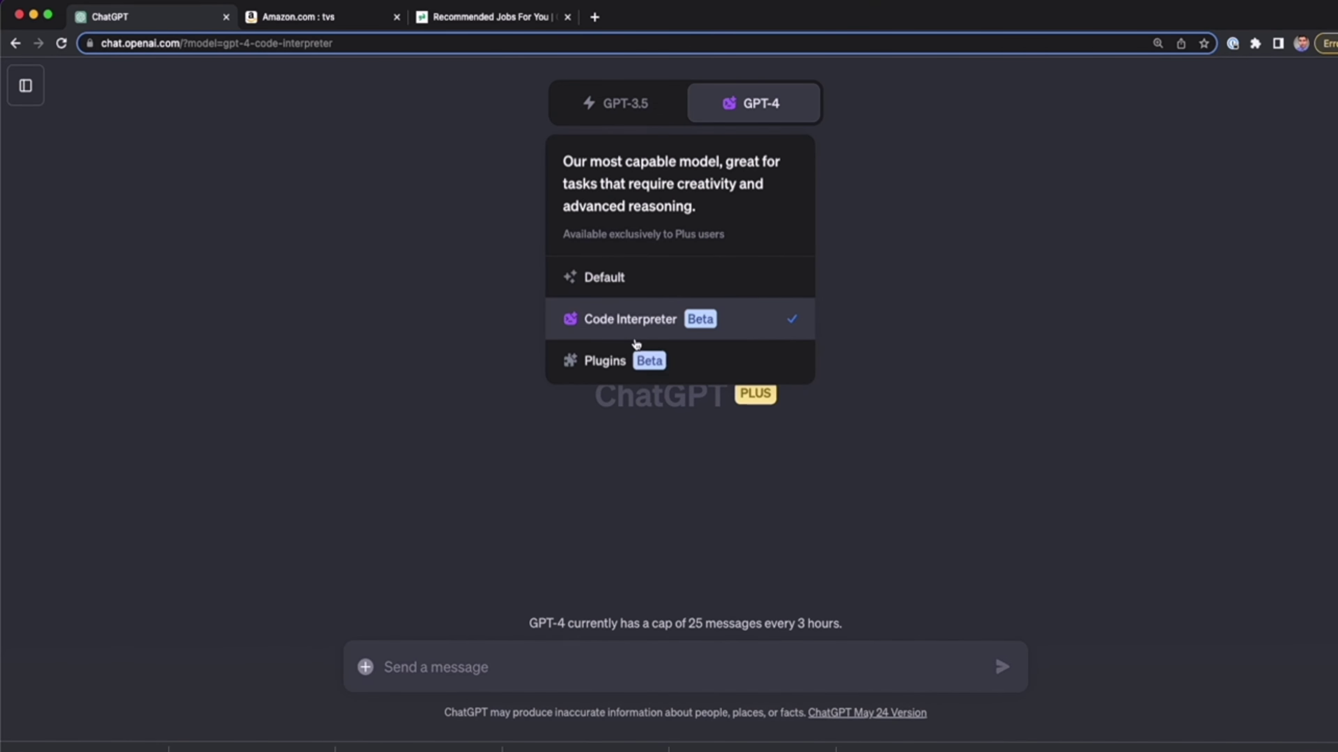
Attach the file Glassdoor Job Search_DS.html from the Video folder to the new chat message
{"action": "left_click", "coordinate": [366, 667]}
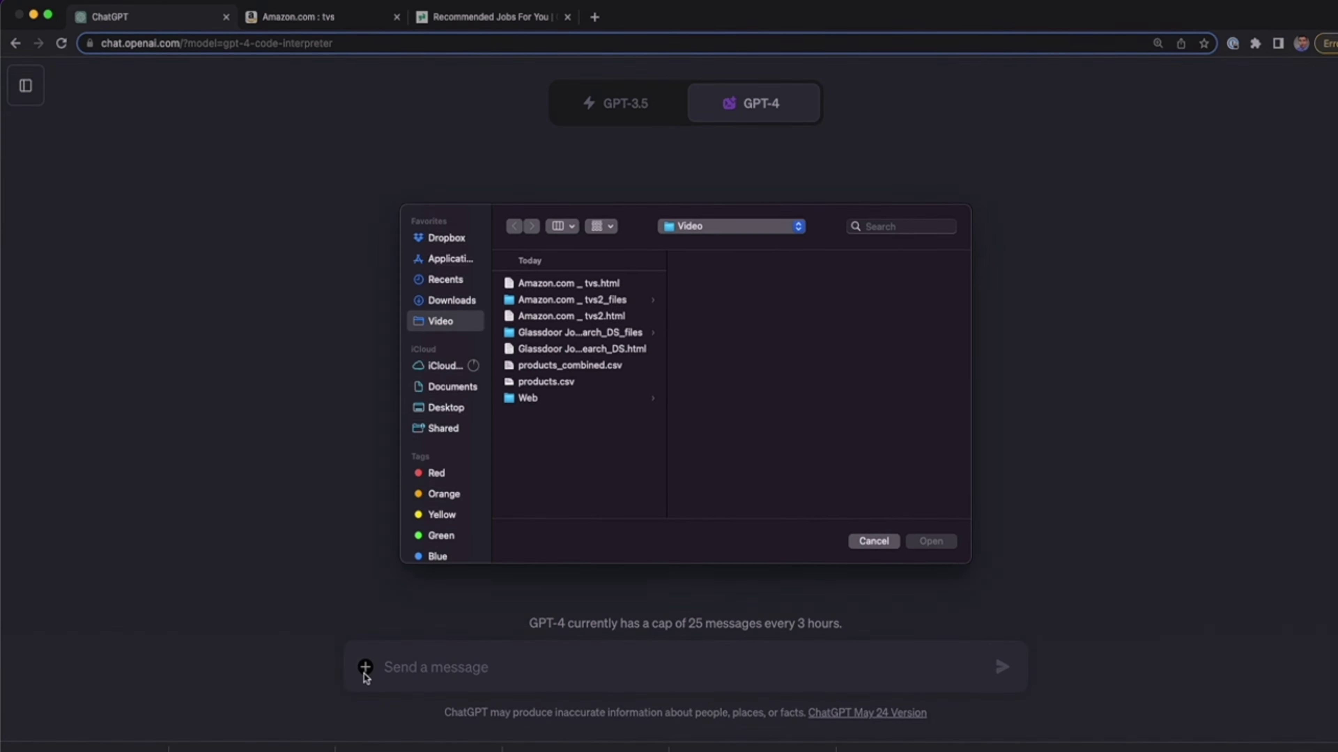
{"action": "left_click", "coordinate": [576, 358]}
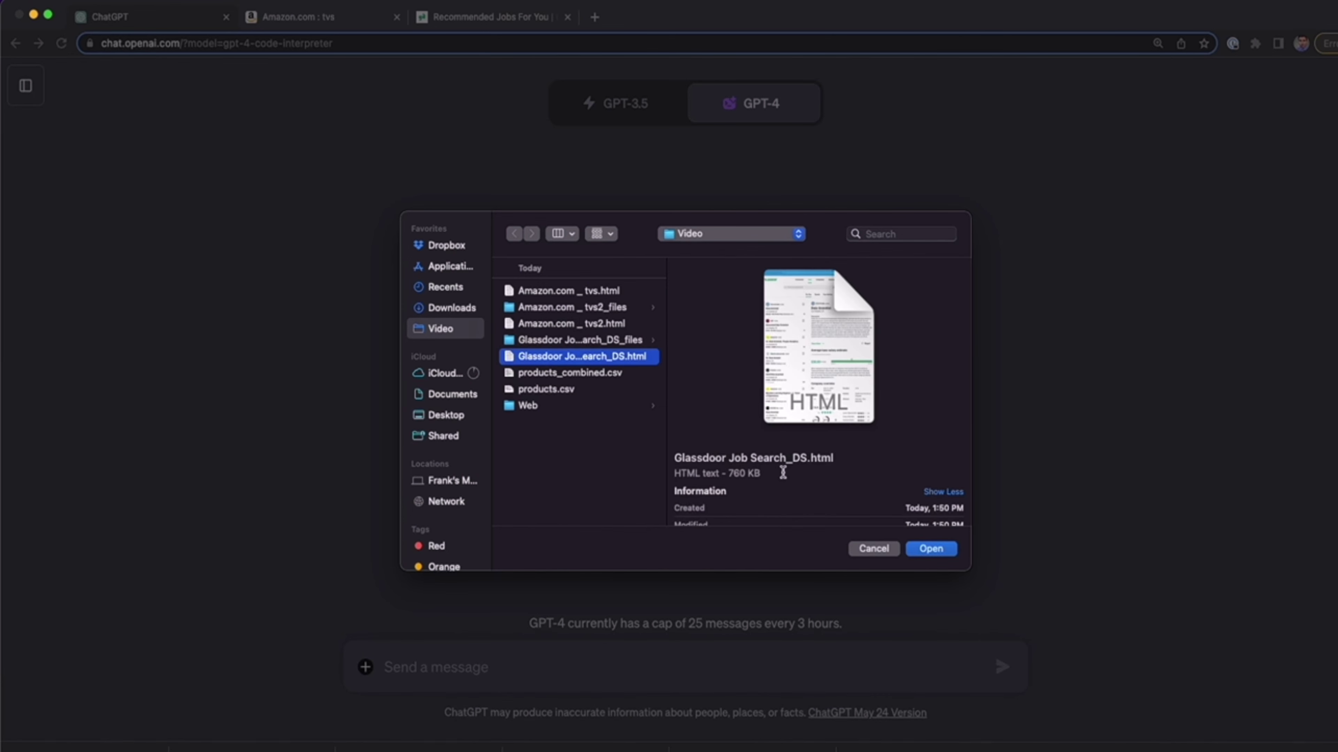
{"action": "left_click", "coordinate": [930, 549]}
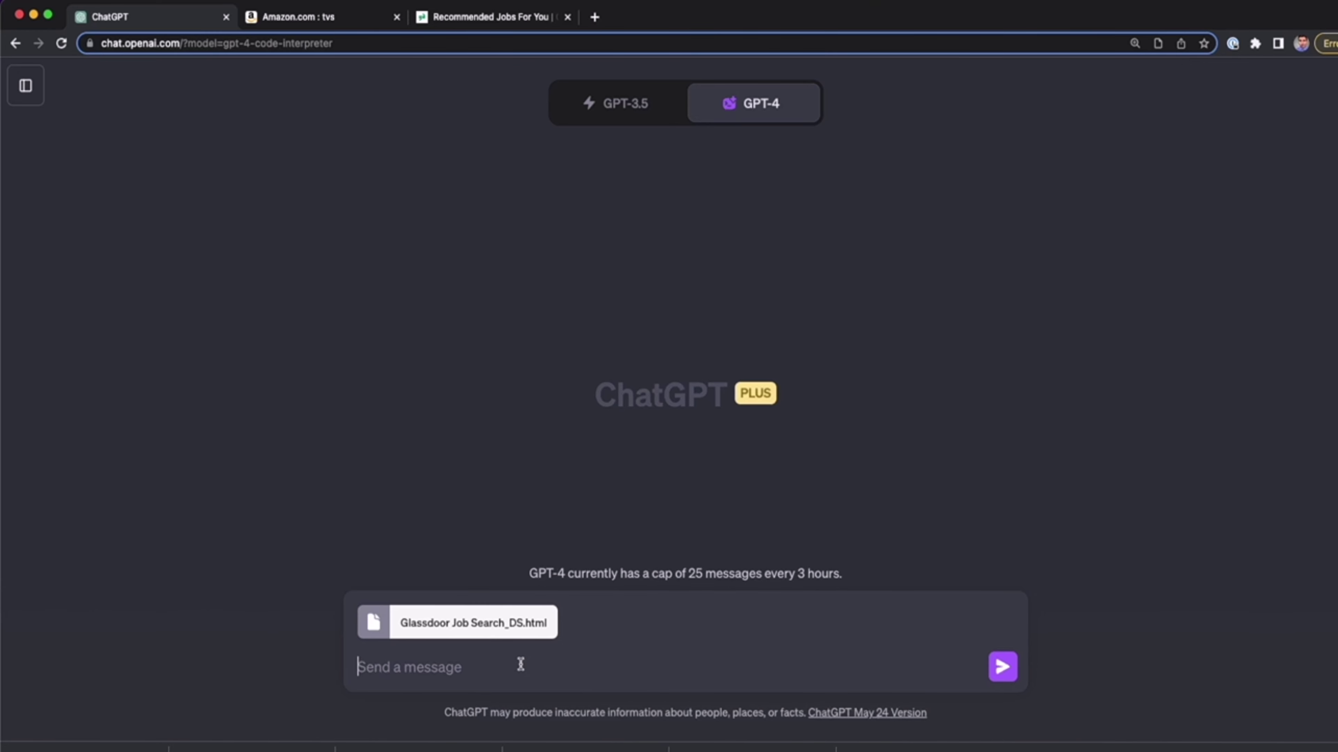
Enter the prompt "From the HTML file, look for the elements with the ids below and extract their data" and highlight its second part
{"action": "type", "text": "From the HTML file, look for the elements with the ids below and  extract their data"}
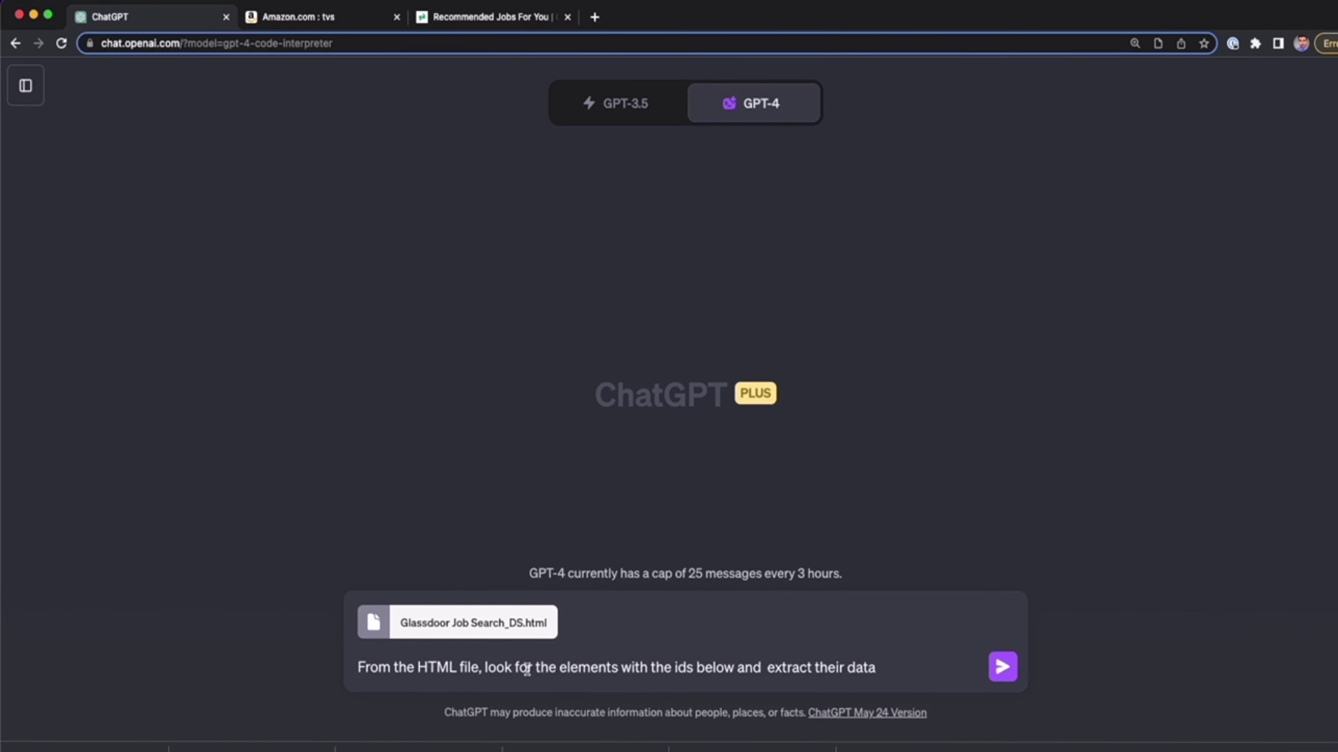
{"action": "left_click_drag", "start_coordinate": [357, 667], "coordinate": [478, 667]}
{"action": "left_click", "coordinate": [480, 667]}
{"action": "key", "text": "shift+super+Right"}
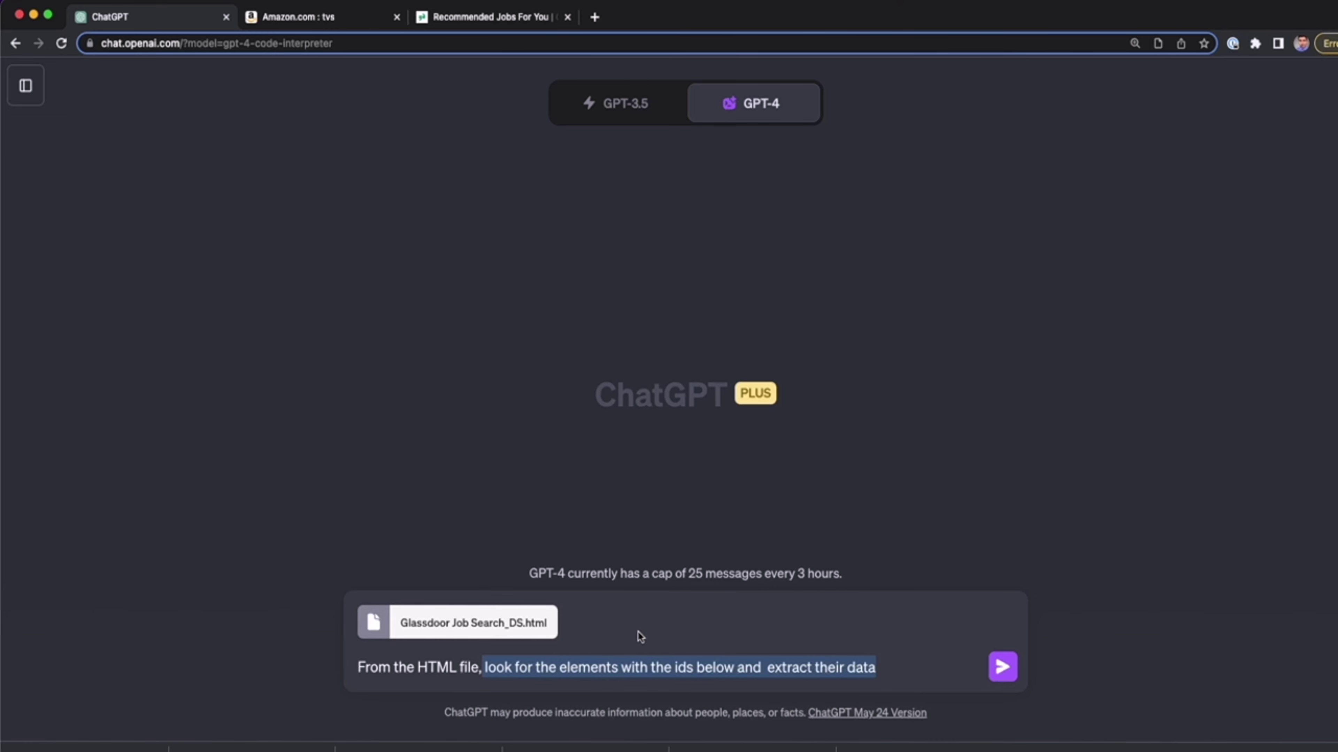
Switch to the Glassdoor jobs page, inspect the job title of the first listing, and copy its element id
{"action": "left_click", "coordinate": [471, 16]}
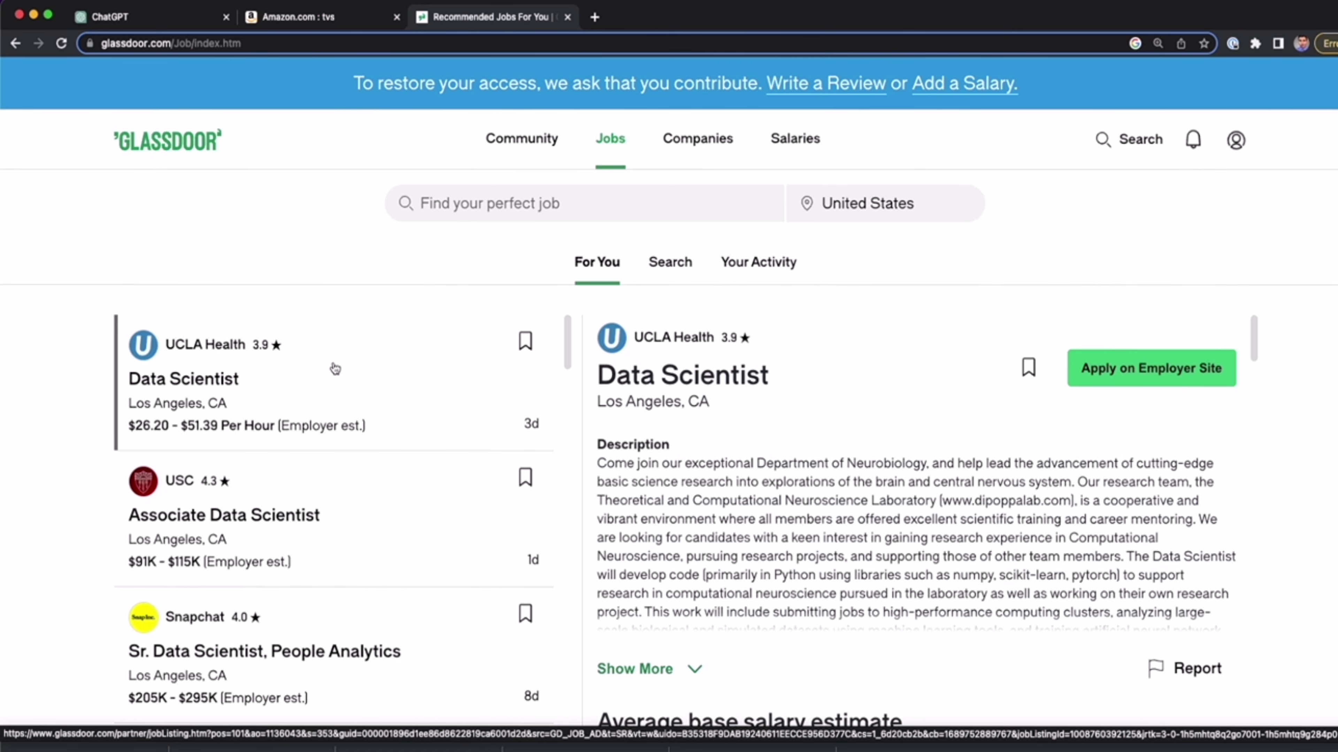
{"action": "right_click", "coordinate": [335, 368]}
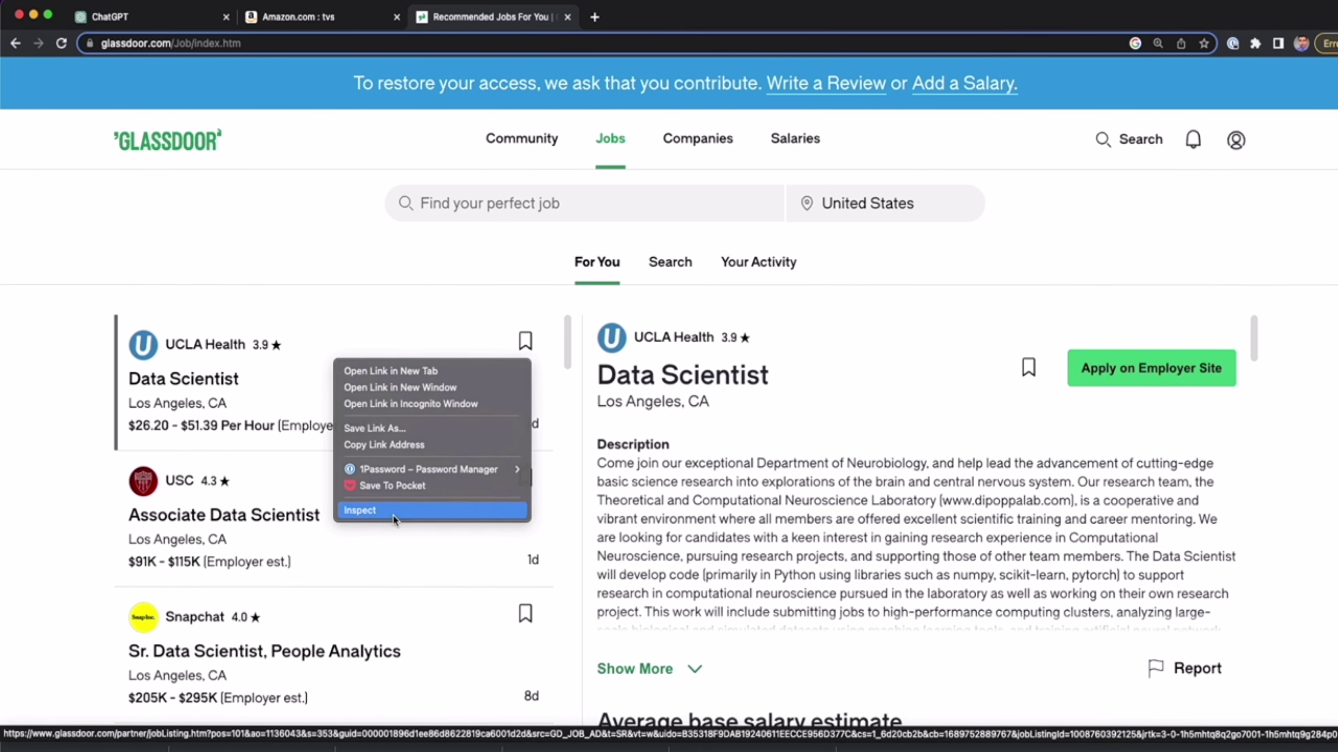
{"action": "left_click", "coordinate": [403, 519]}
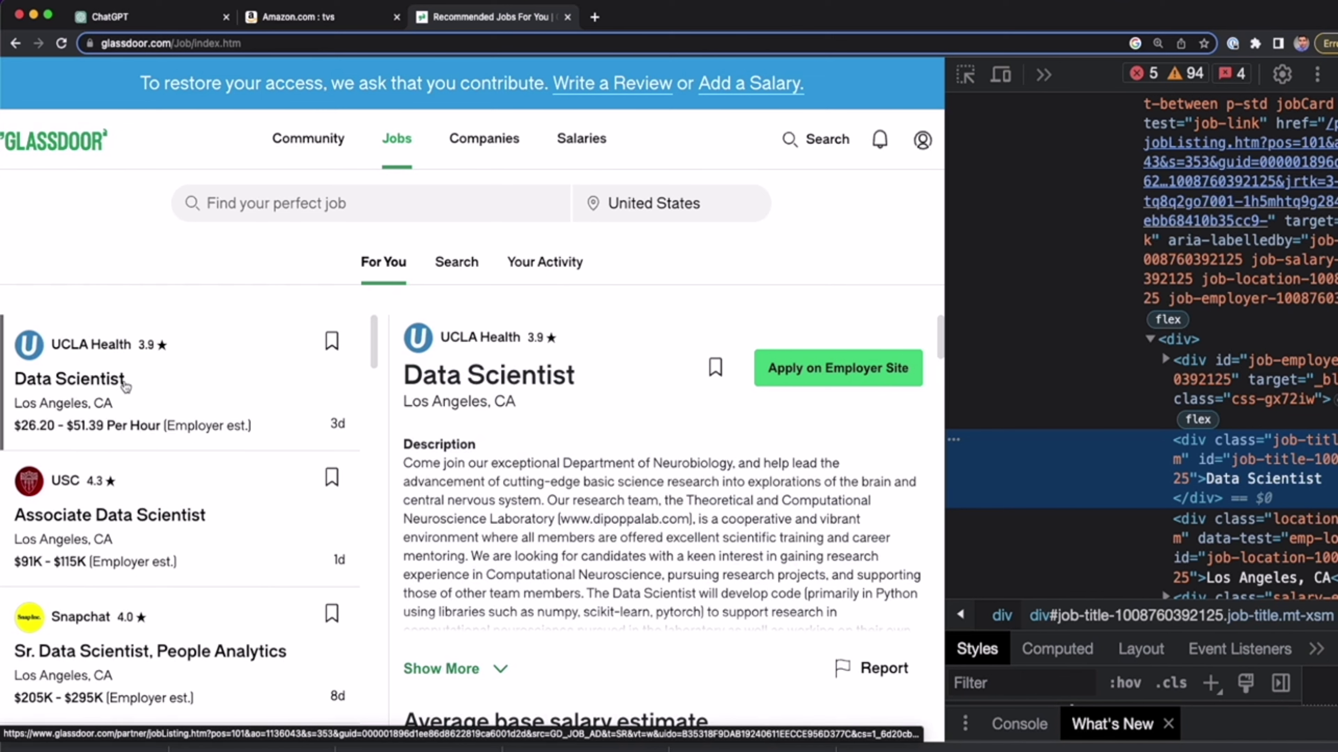
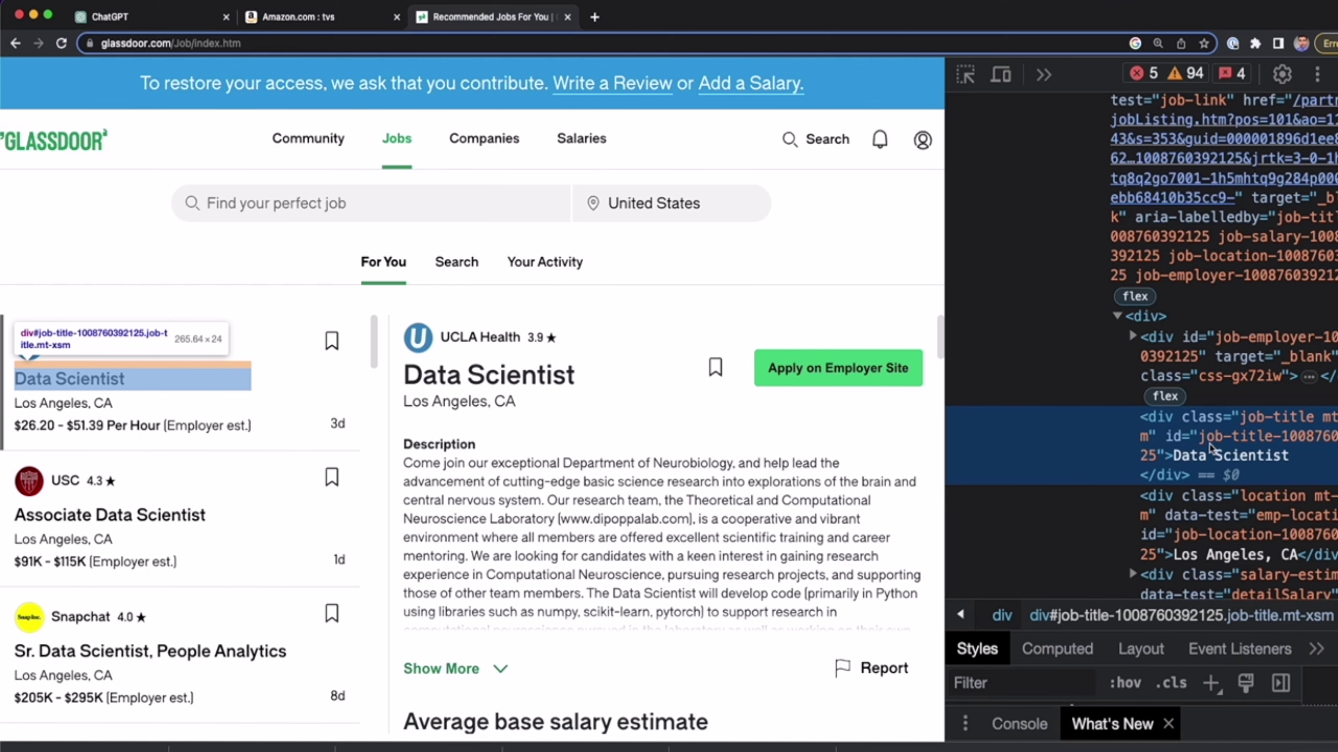
{"action": "scroll", "coordinate": [1174, 451], "scroll_direction": "down", "scroll_amount": 2}
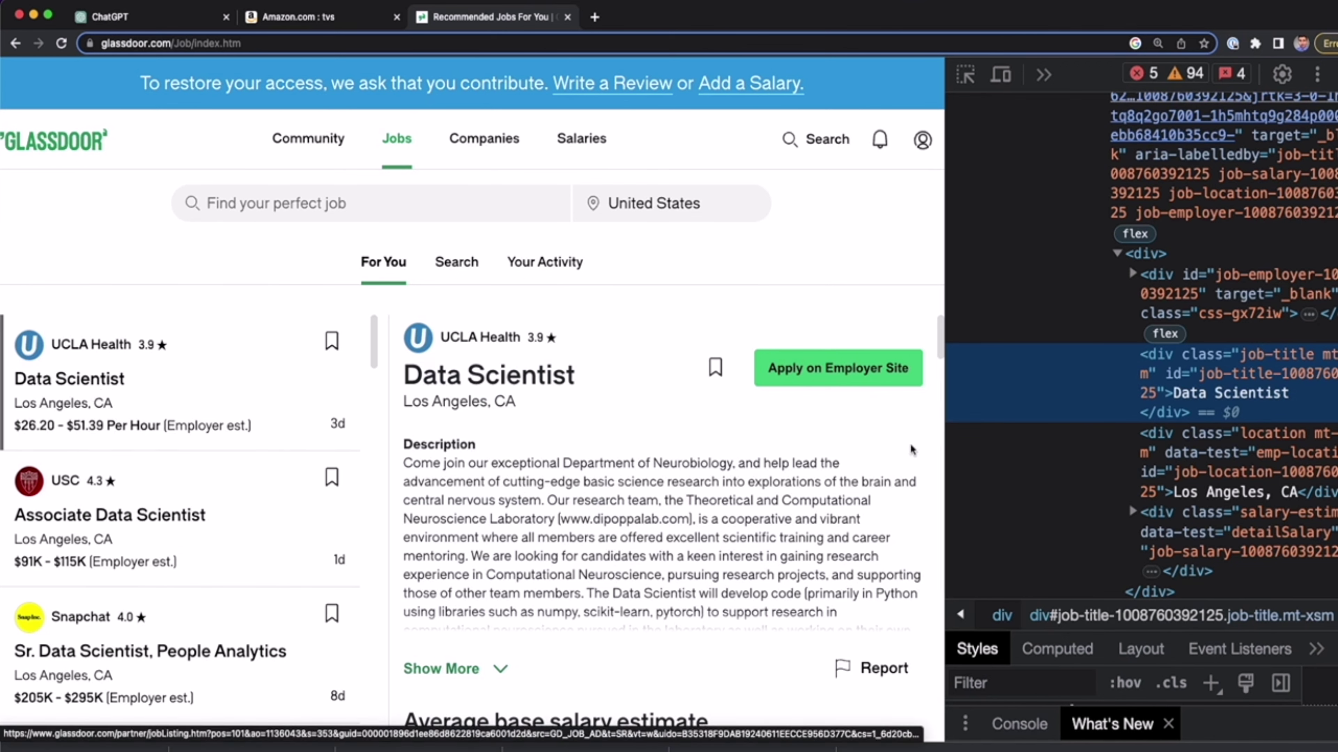
{"action": "double_click", "coordinate": [1271, 383]}
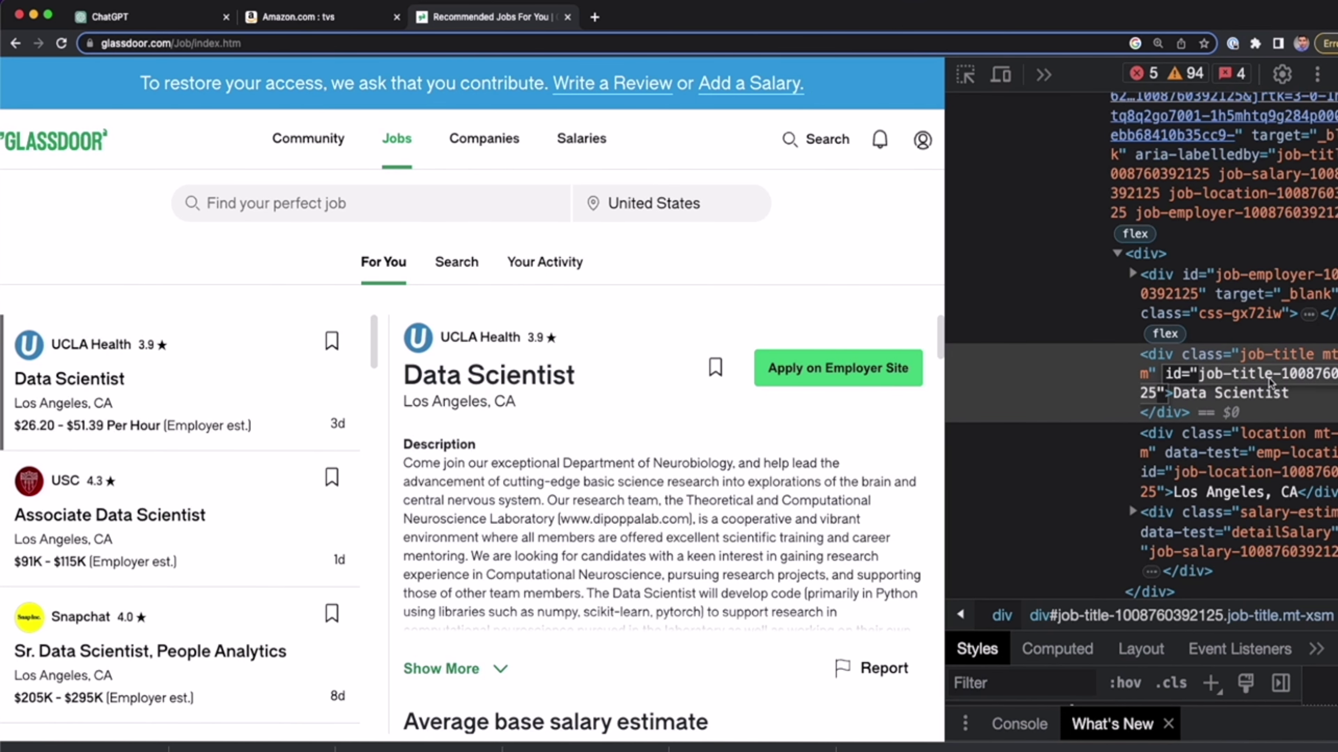
{"action": "left_click", "coordinate": [199, 24]}
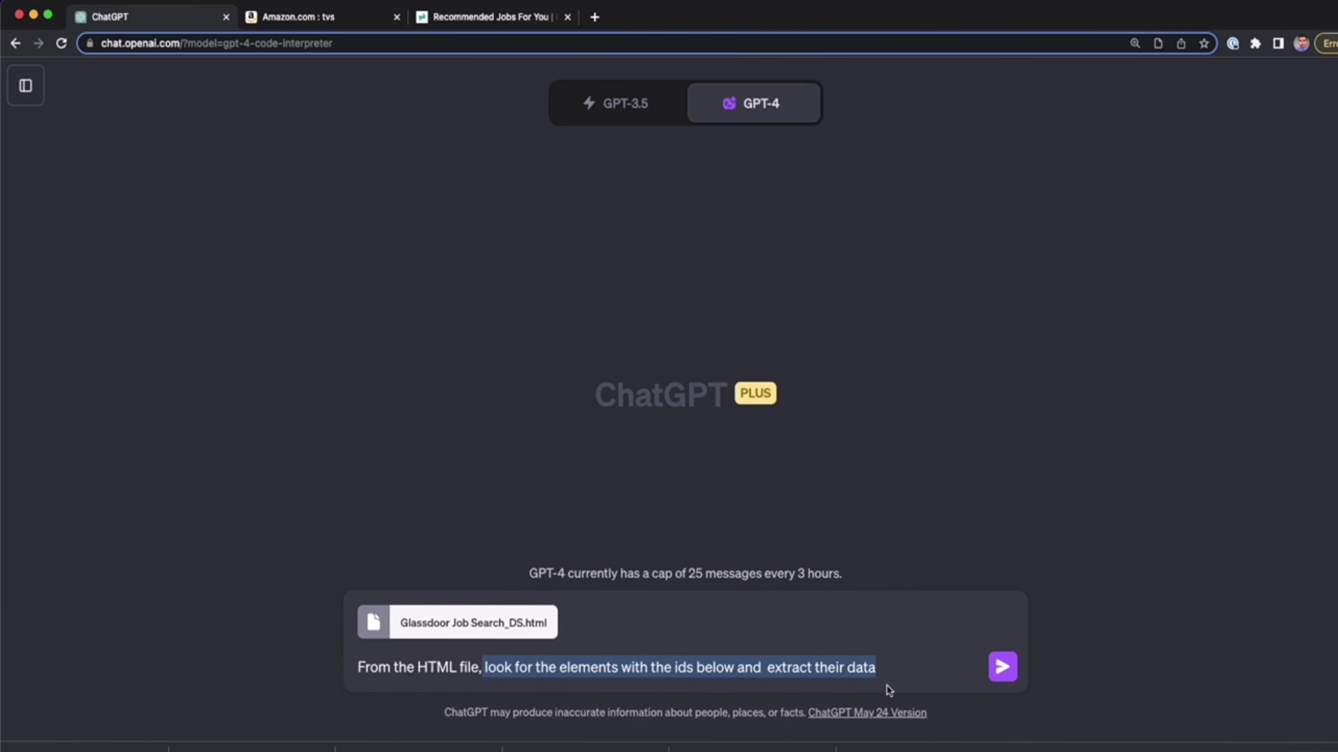
{"action": "left_click", "coordinate": [890, 672]}
{"action": "key", "text": "shift+Return"}
{"action": "key", "text": "shift+Return"}
{"action": "key", "text": "super+v"}
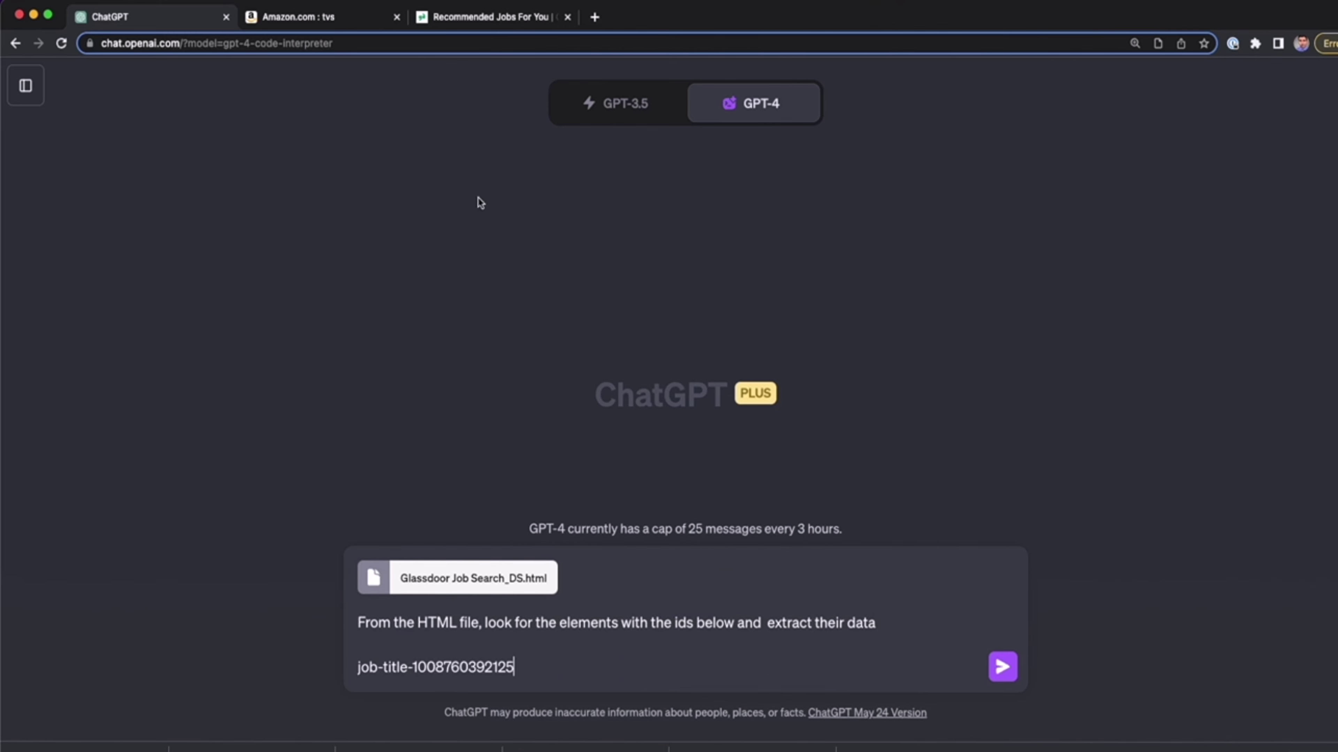
Go back to the Glassdoor page, inspect the employer line of the UCLA Health listing, and copy its element id
{"action": "left_click", "coordinate": [363, 25]}
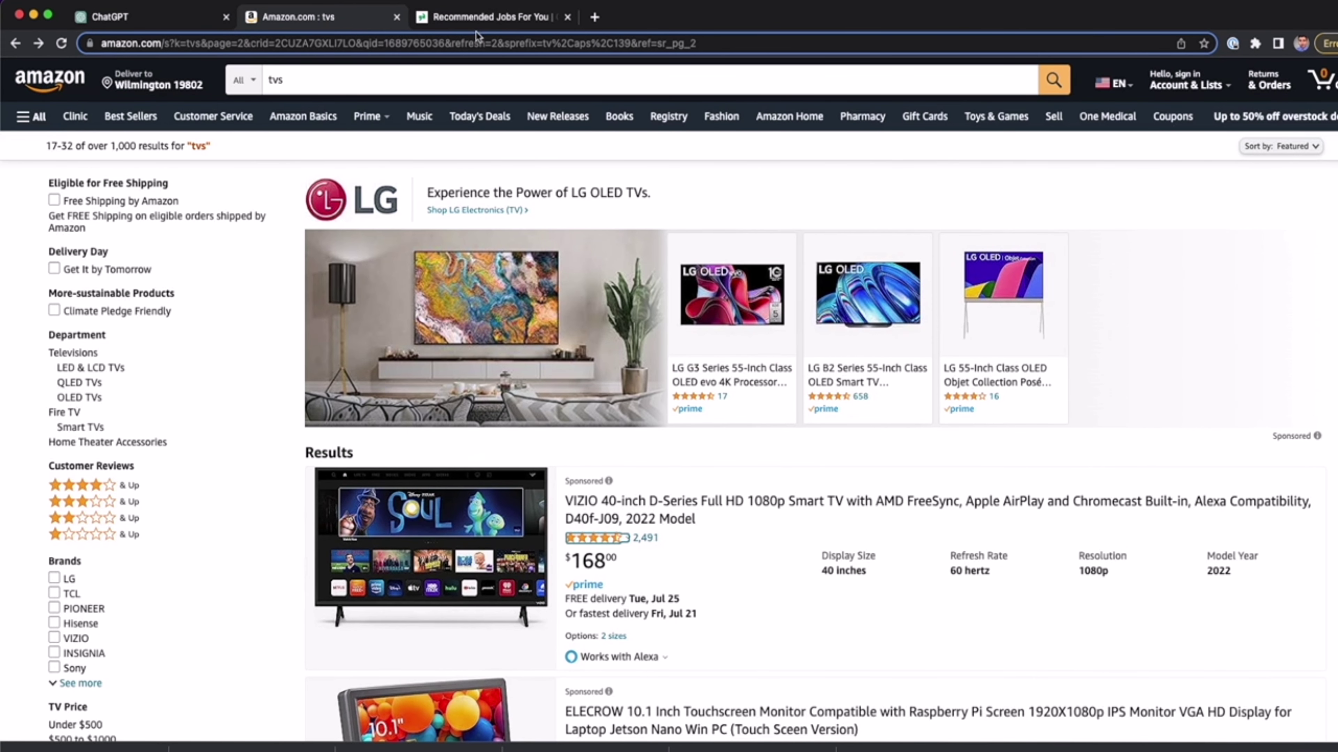
{"action": "left_click", "coordinate": [480, 20]}
{"action": "left_click", "coordinate": [965, 74]}
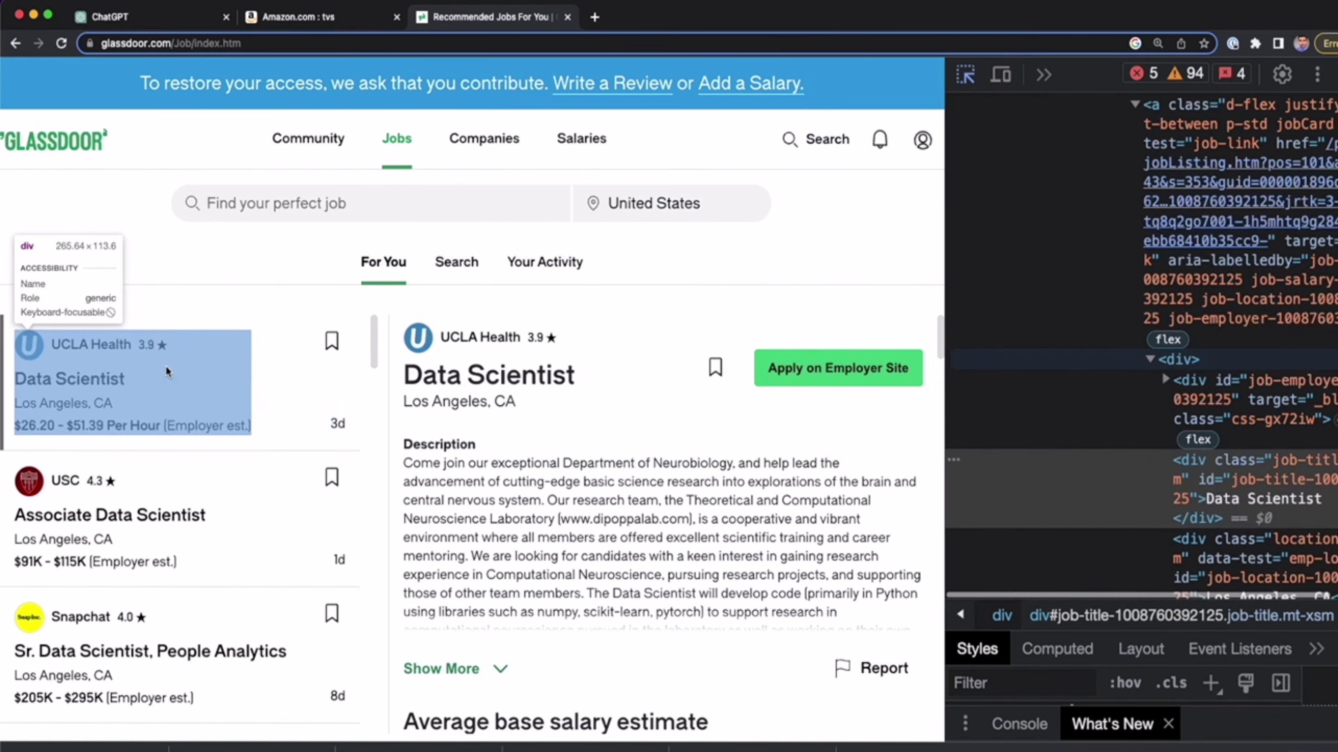
{"action": "left_click", "coordinate": [112, 349]}
{"action": "left_click", "coordinate": [1248, 329]}
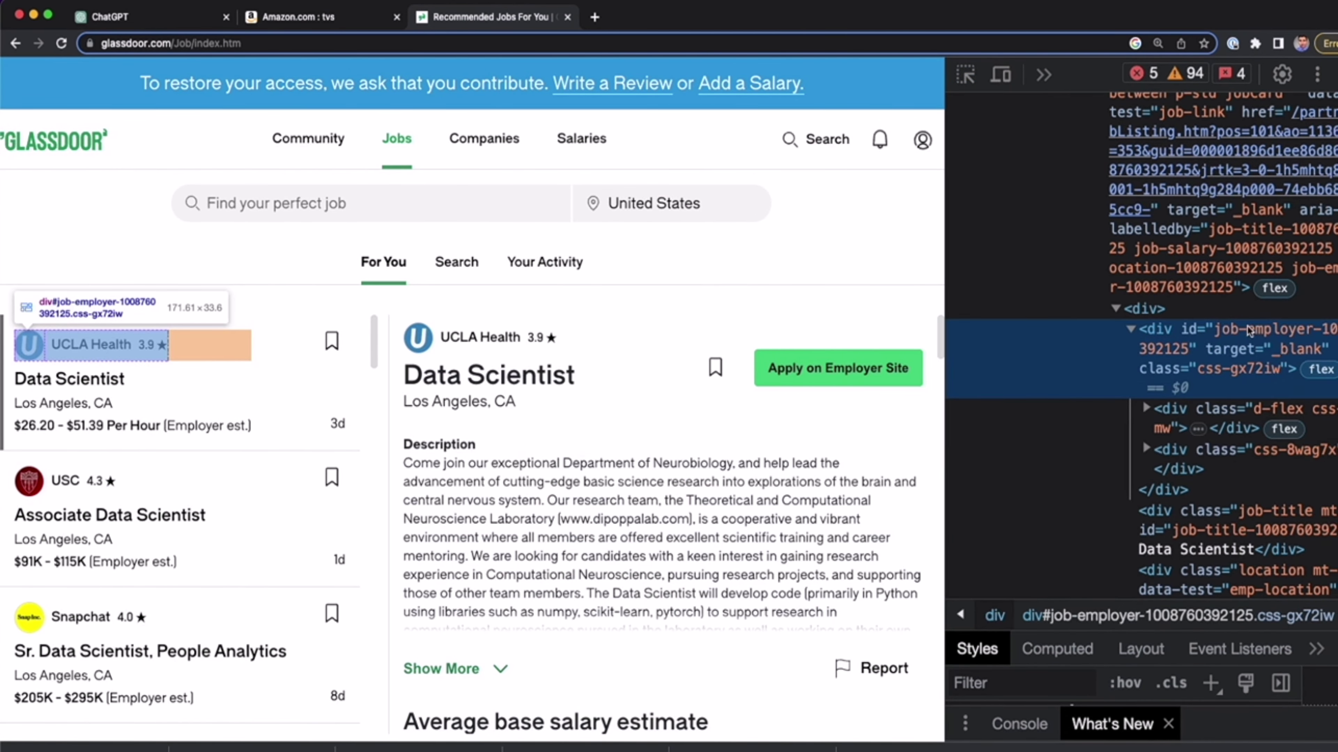
{"action": "double_click", "coordinate": [1248, 331]}
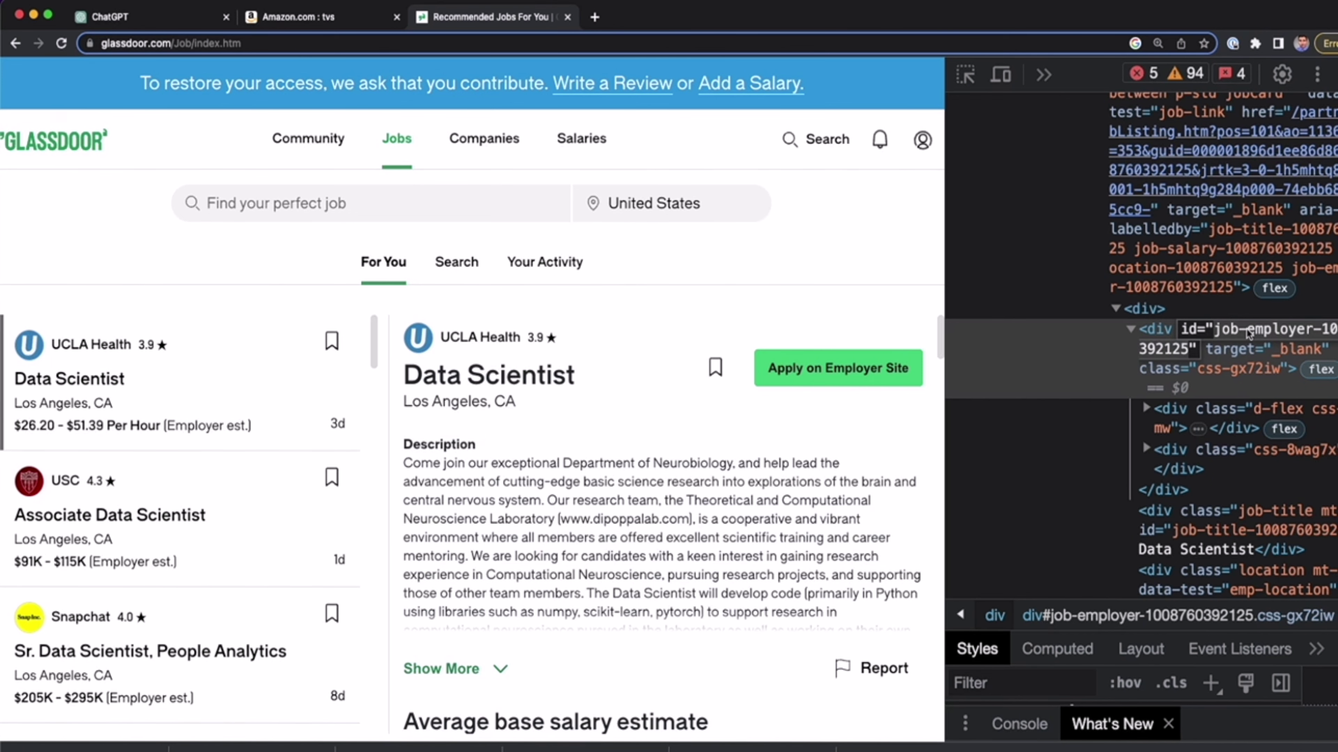
{"action": "left_click", "coordinate": [133, 16]}
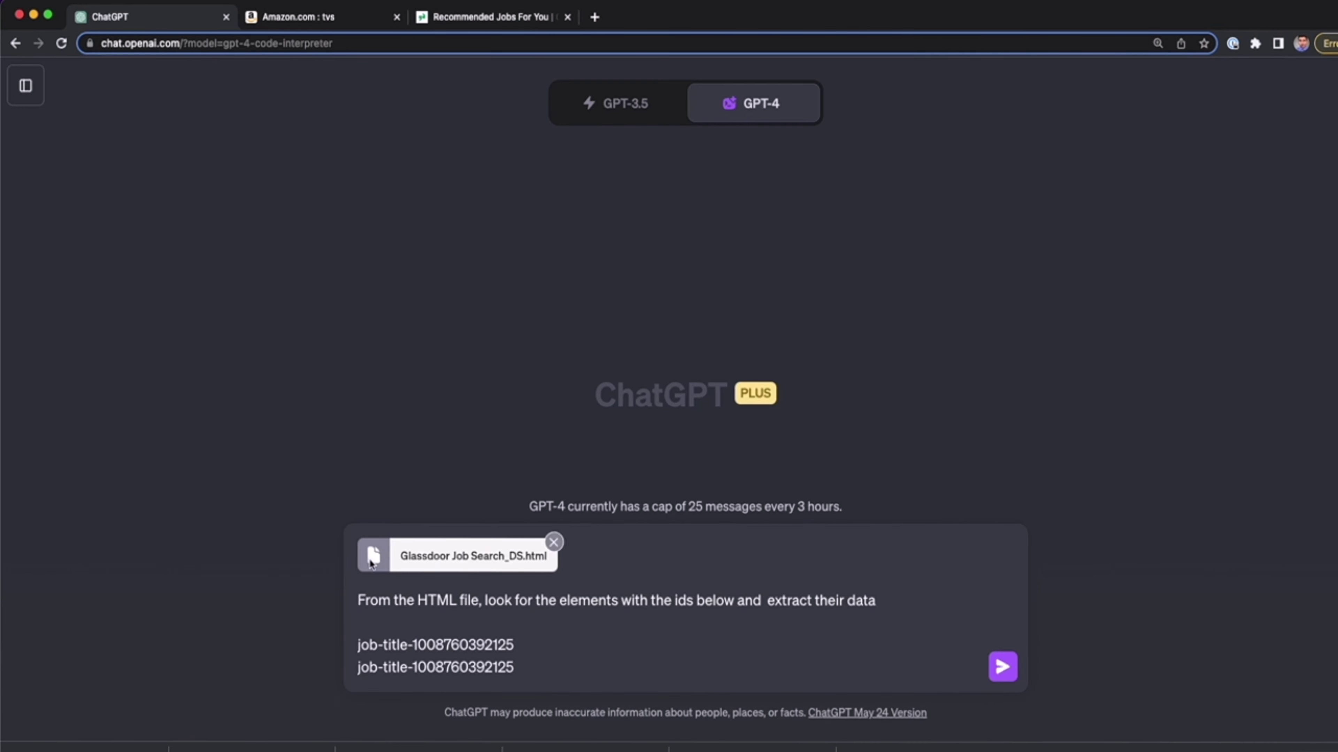
{"action": "key", "text": "shift+Down"}
{"action": "key", "text": "shift+Up"}
{"action": "key", "text": "super+shift+Left"}
{"action": "key", "text": "super+v"}
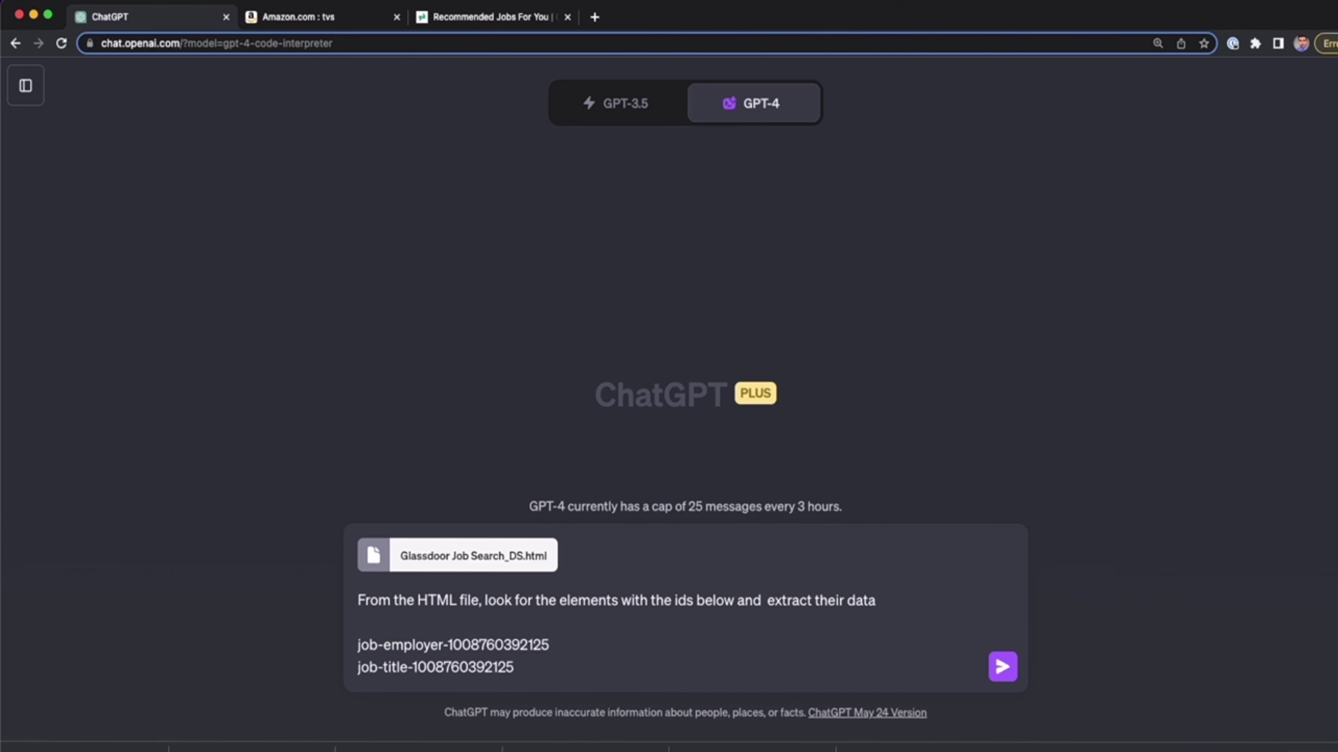
On the Glassdoor page, inspect the location line of the UCLA Health listing and copy its element id
{"action": "left_click", "coordinate": [303, 19]}
{"action": "left_click", "coordinate": [485, 17]}
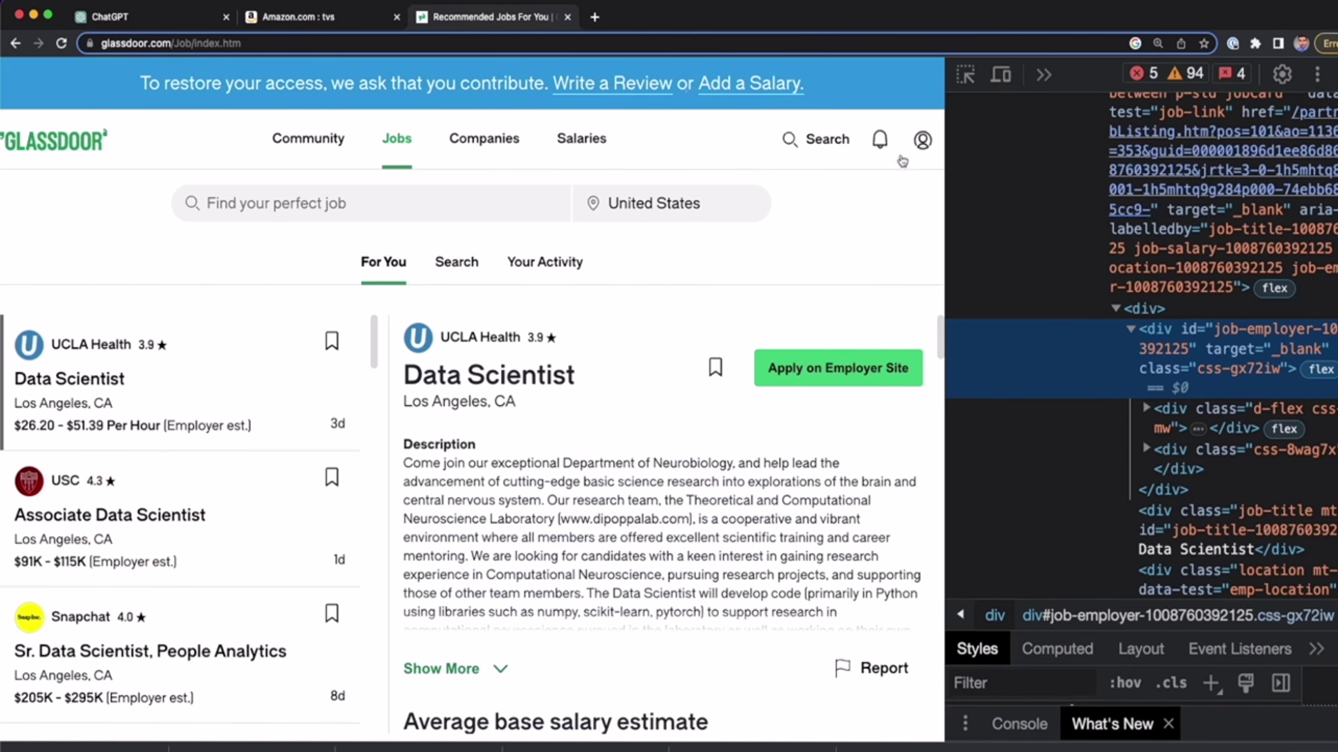
{"action": "left_click", "coordinate": [965, 75]}
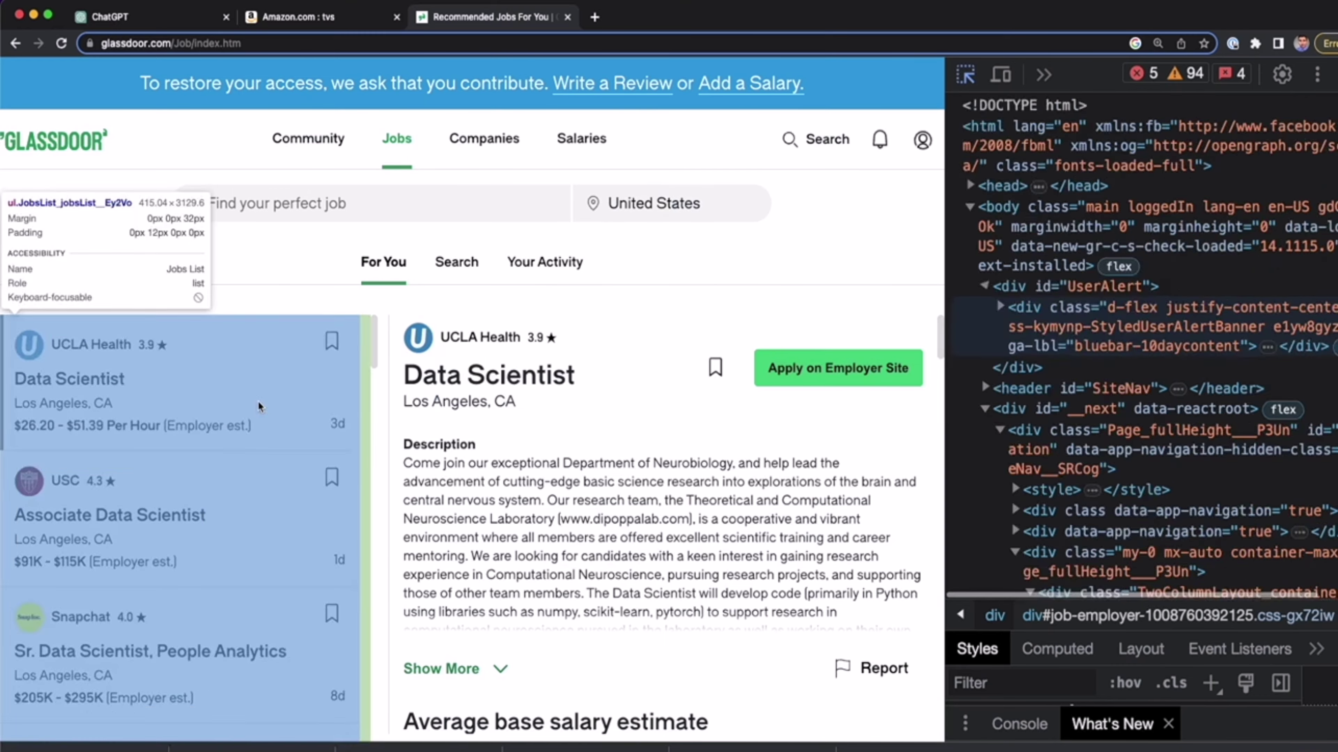
{"action": "left_click", "coordinate": [93, 406]}
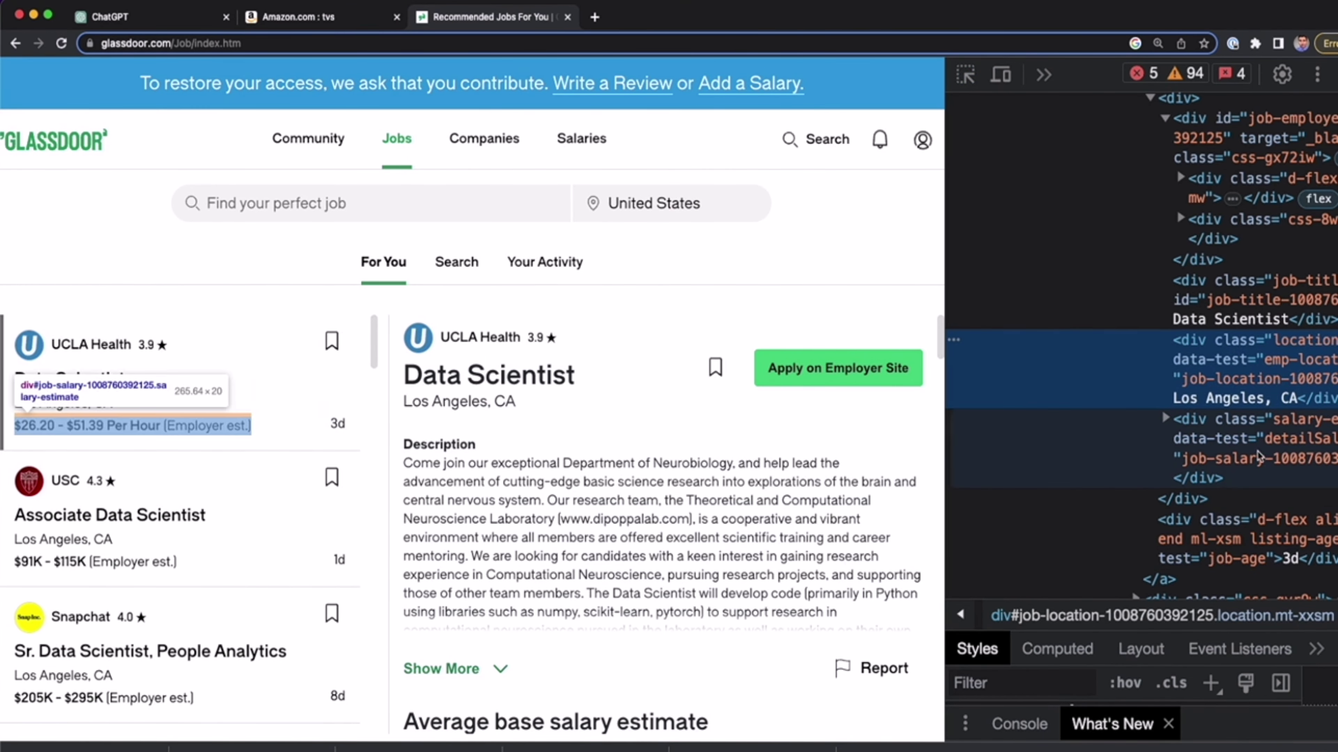
{"action": "scroll", "coordinate": [1291, 377], "scroll_direction": "right", "scroll_amount": 5}
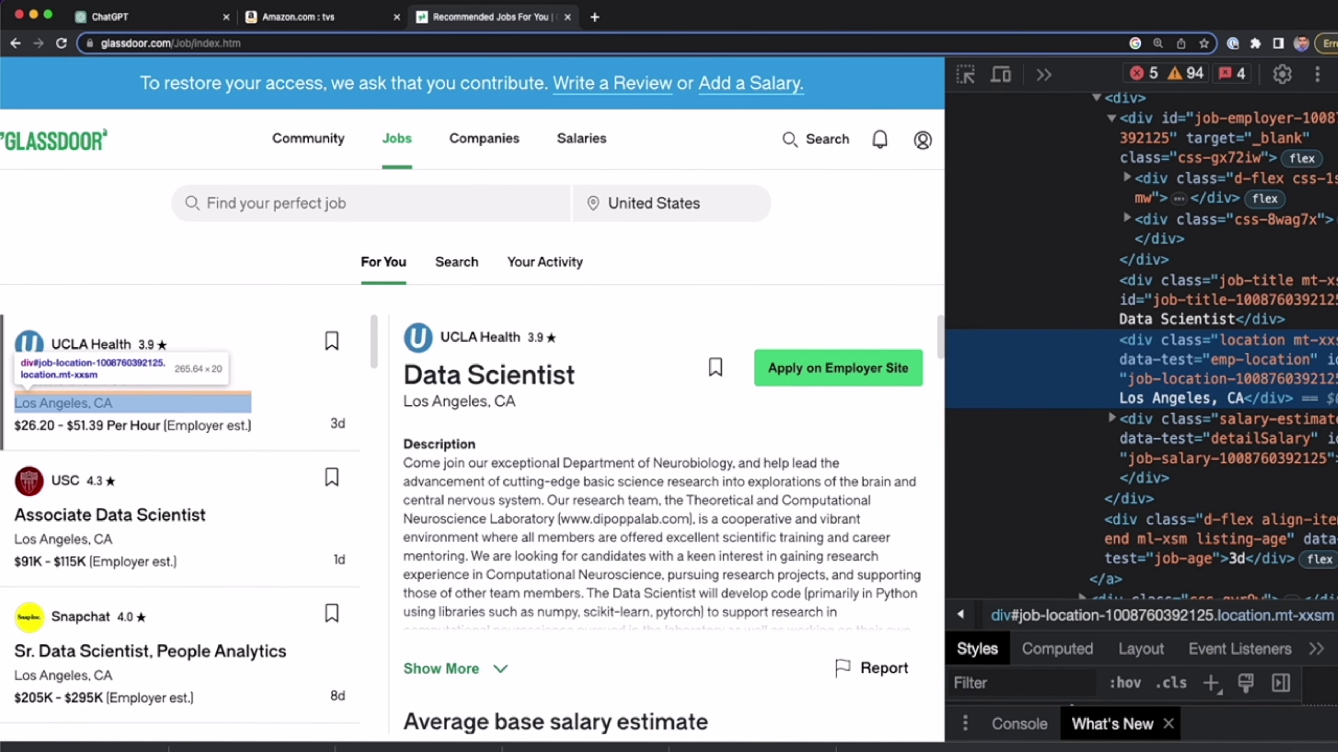
{"action": "double_click", "coordinate": [1221, 381]}
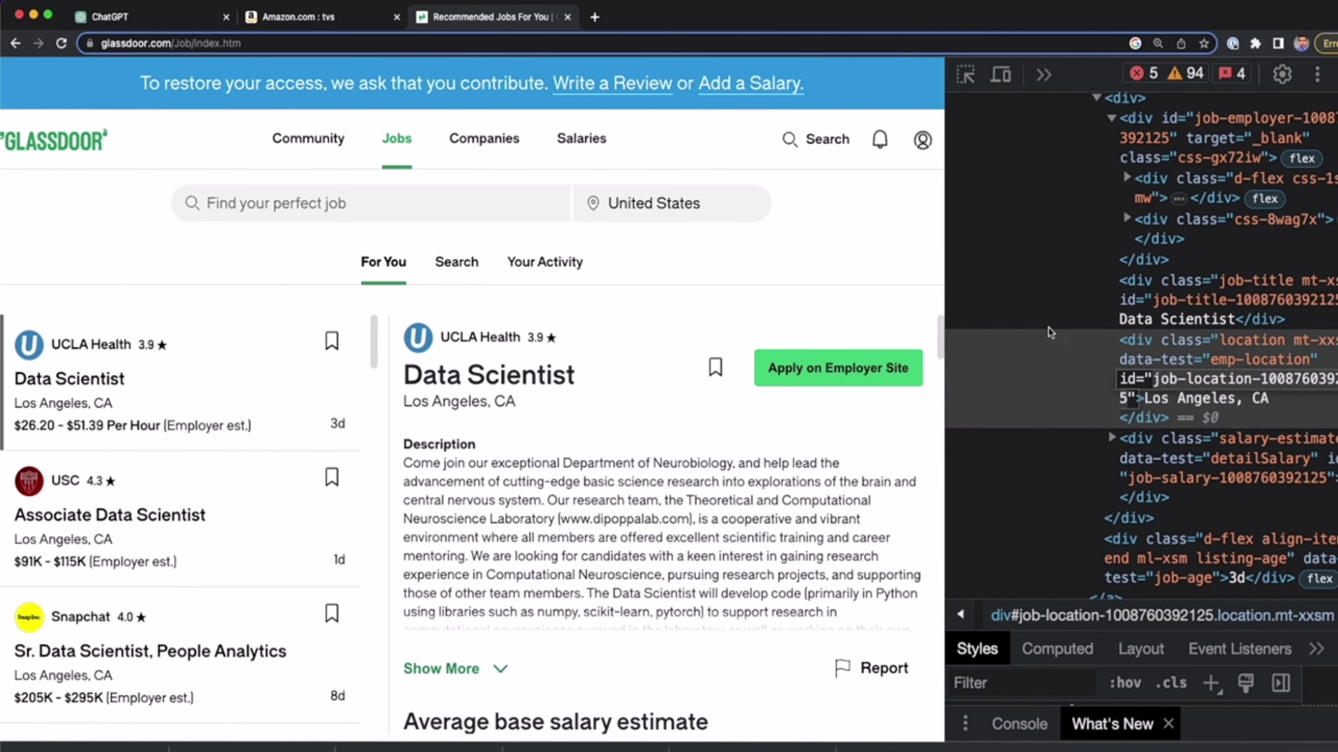
{"action": "left_click", "coordinate": [117, 17]}
{"action": "key", "text": "shift+Return"}
{"action": "key", "text": "super+v"}
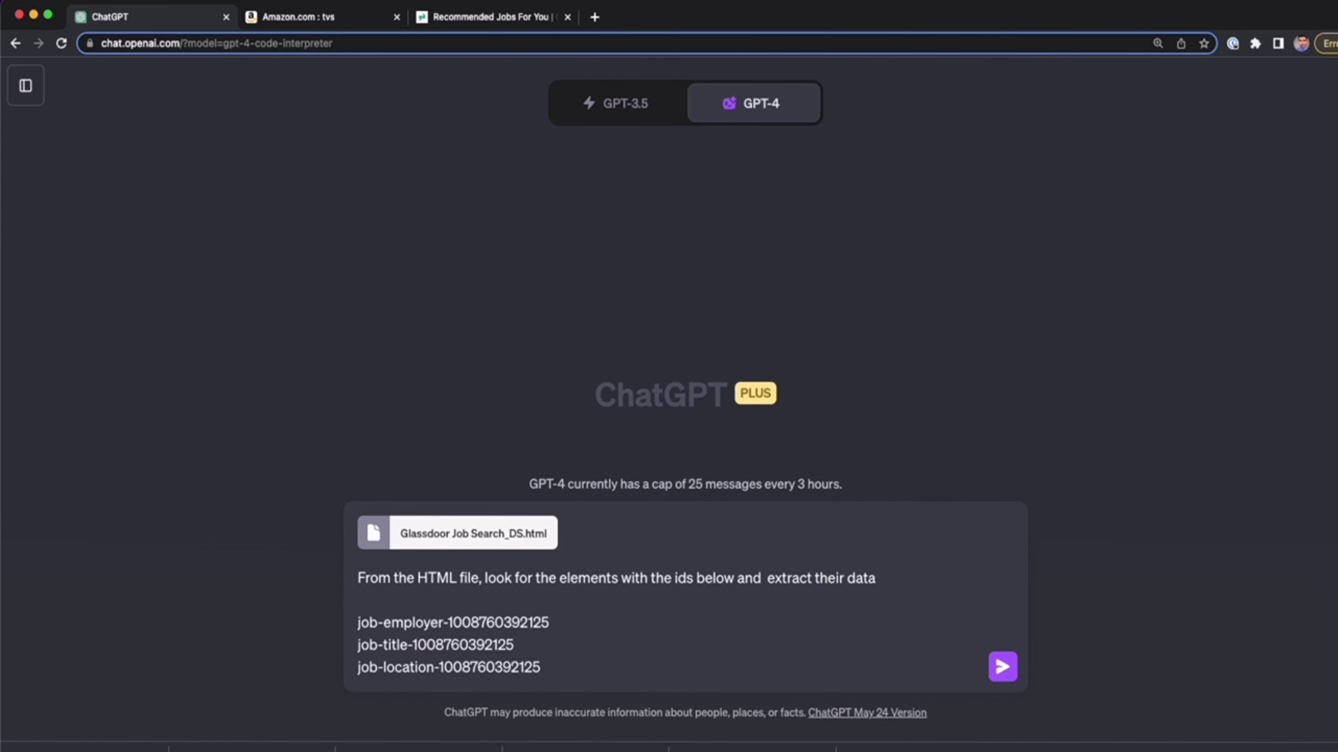
On the Glassdoor page, inspect the salary estimate of the UCLA Health listing, copy its element id, and collapse the element
{"action": "left_click", "coordinate": [449, 13]}
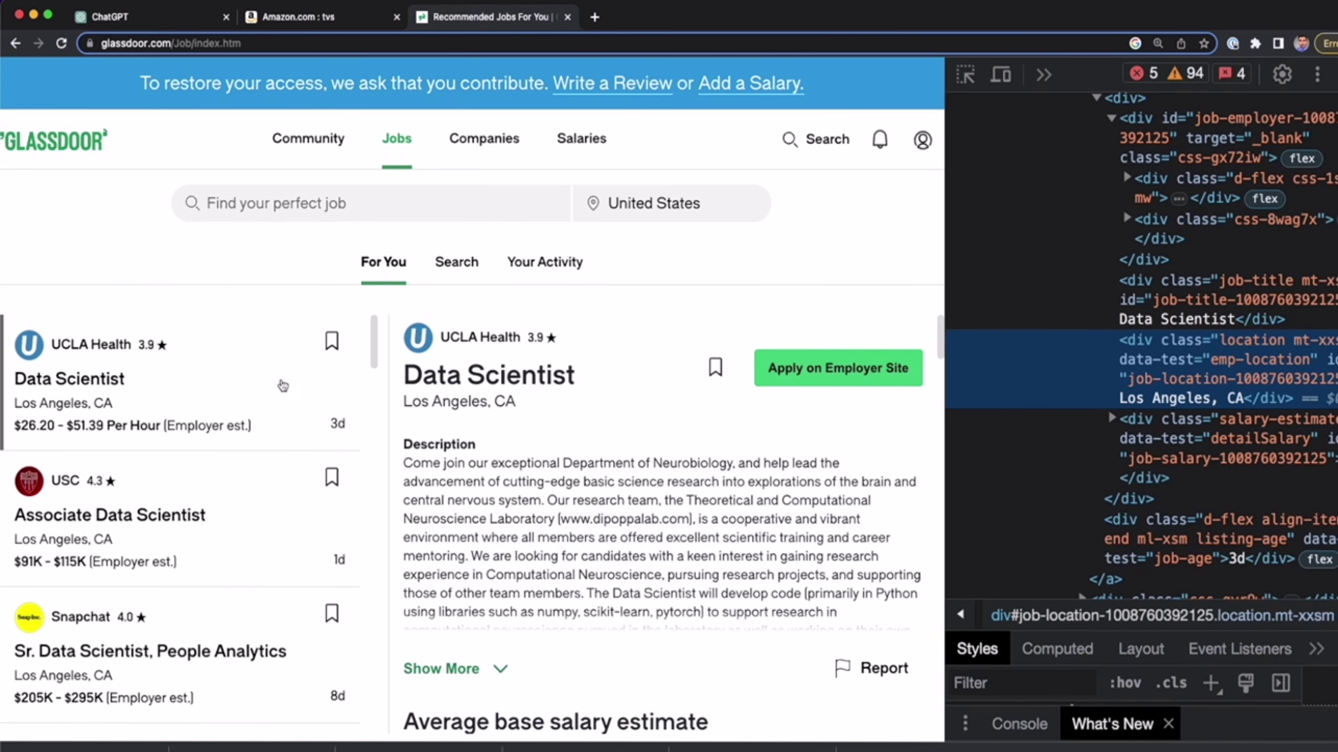
{"action": "left_click", "coordinate": [967, 75]}
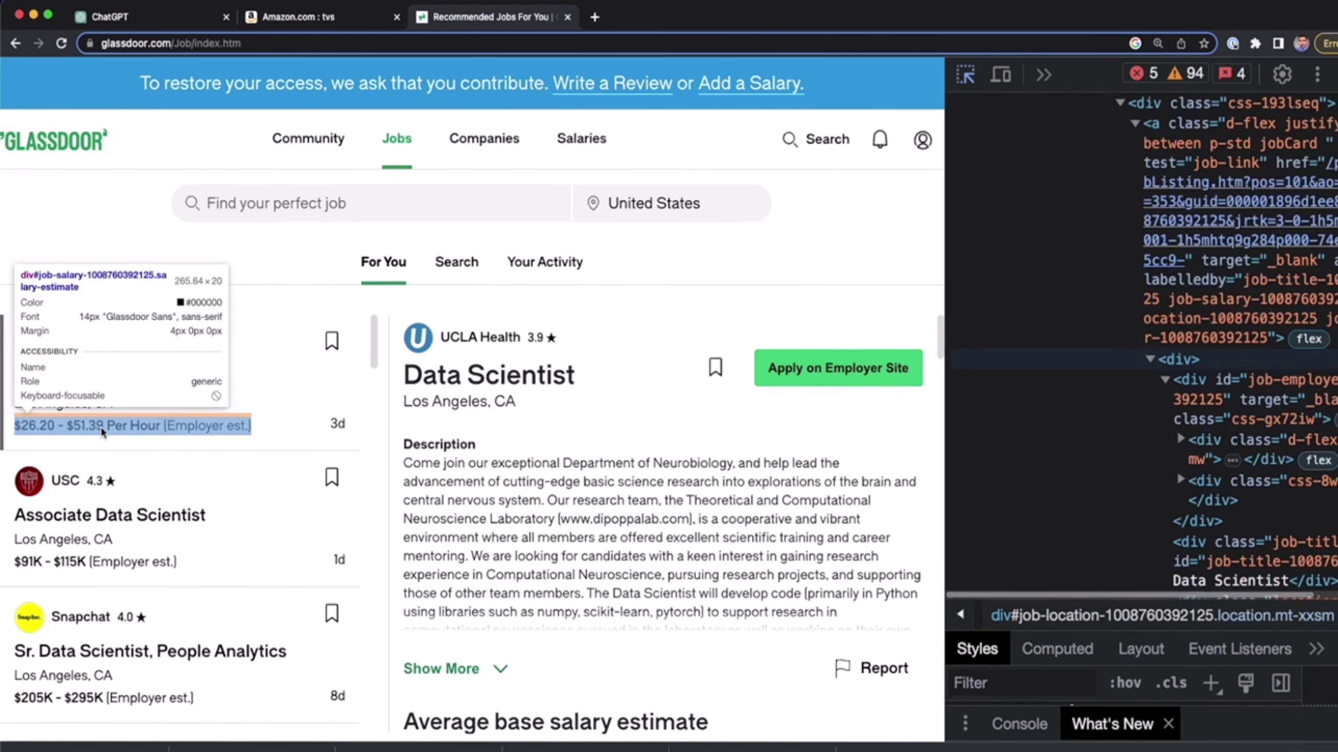
{"action": "left_click", "coordinate": [92, 427]}
{"action": "scroll", "coordinate": [1285, 416], "scroll_direction": "right", "scroll_amount": 2}
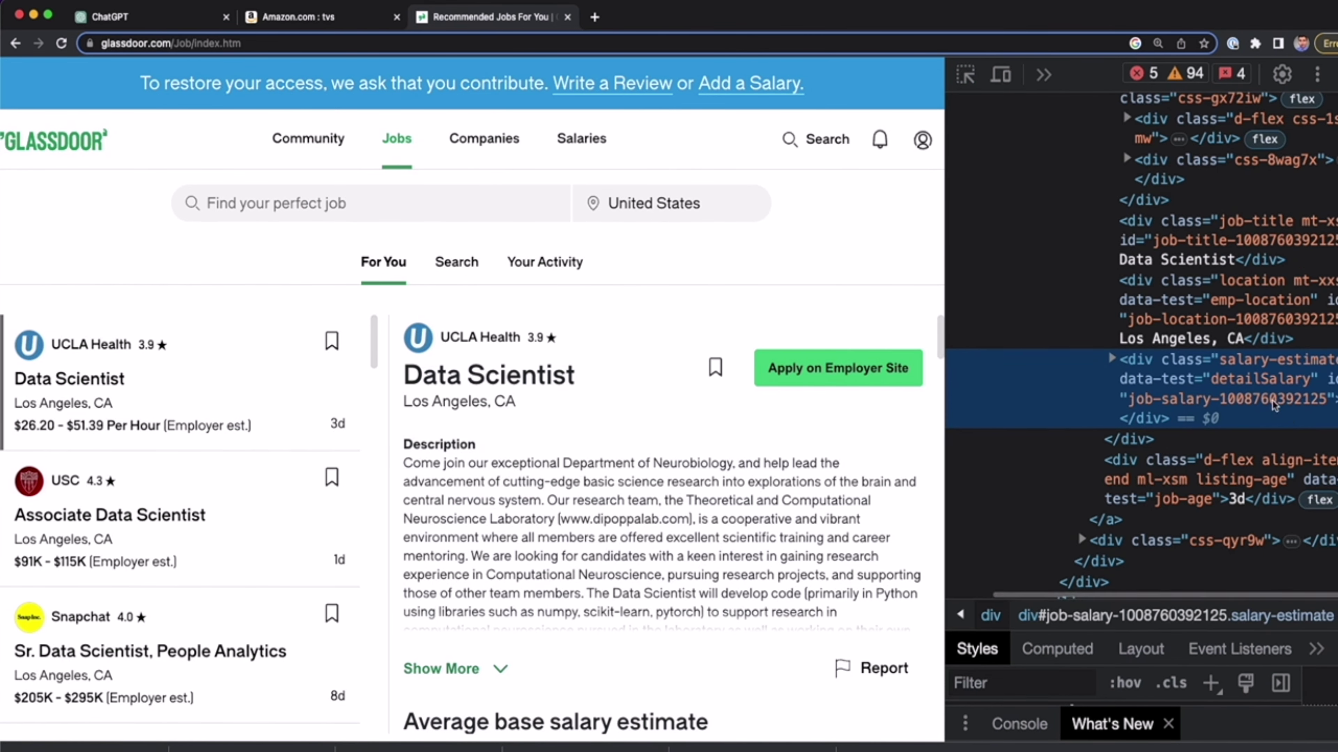
{"action": "double_click", "coordinate": [1199, 401]}
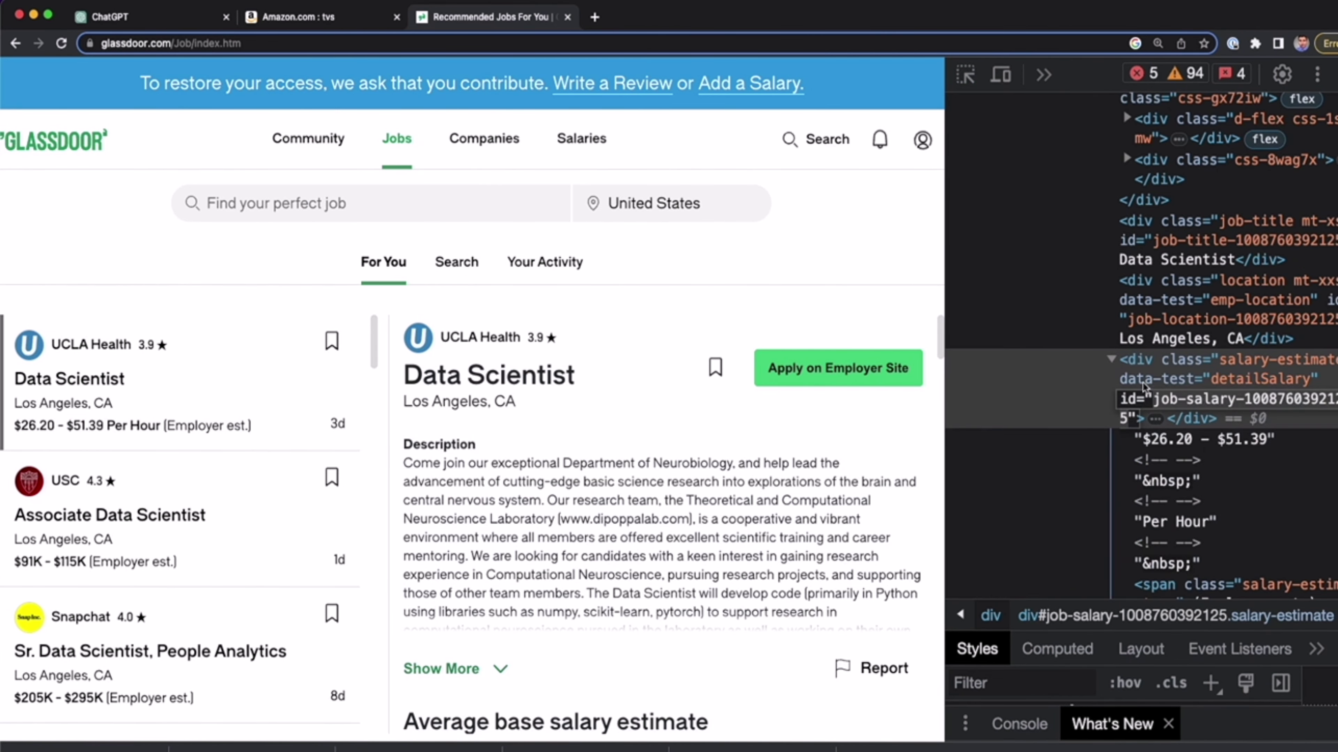
{"action": "left_click", "coordinate": [1110, 360]}
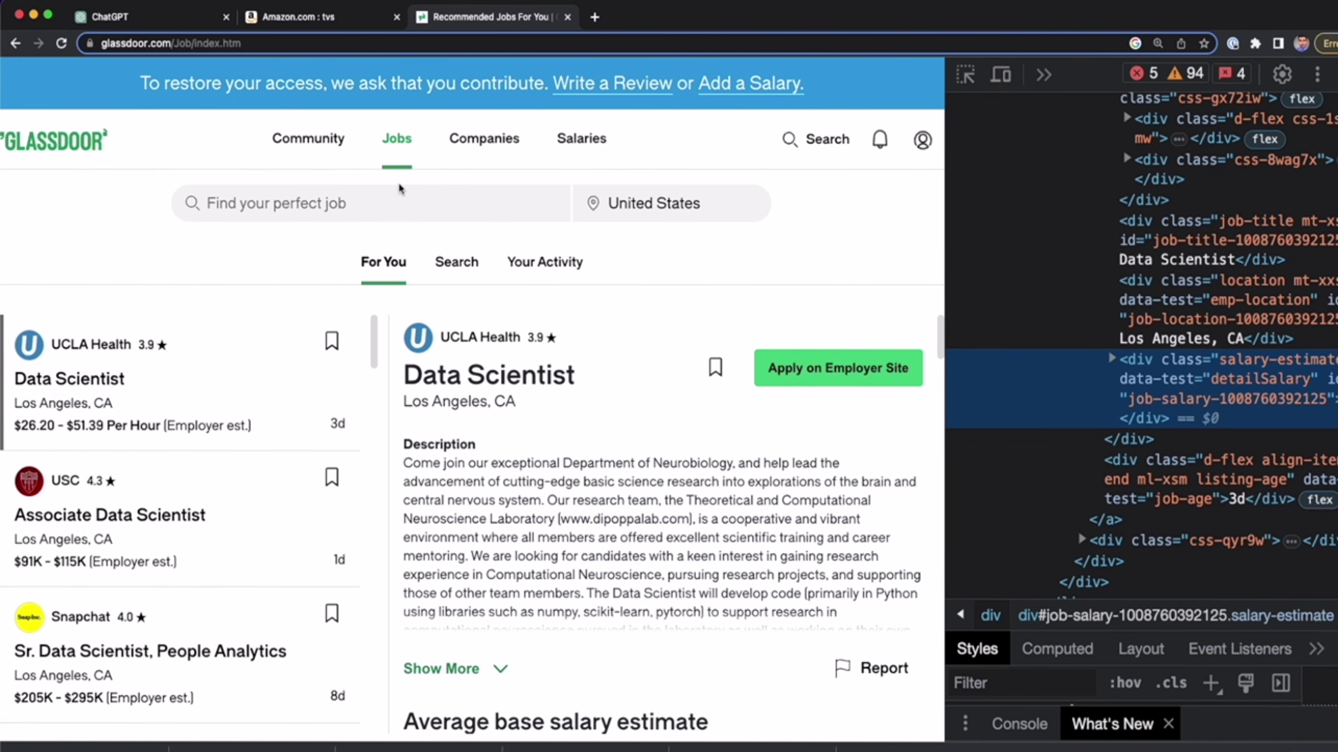
{"action": "left_click", "coordinate": [171, 19]}
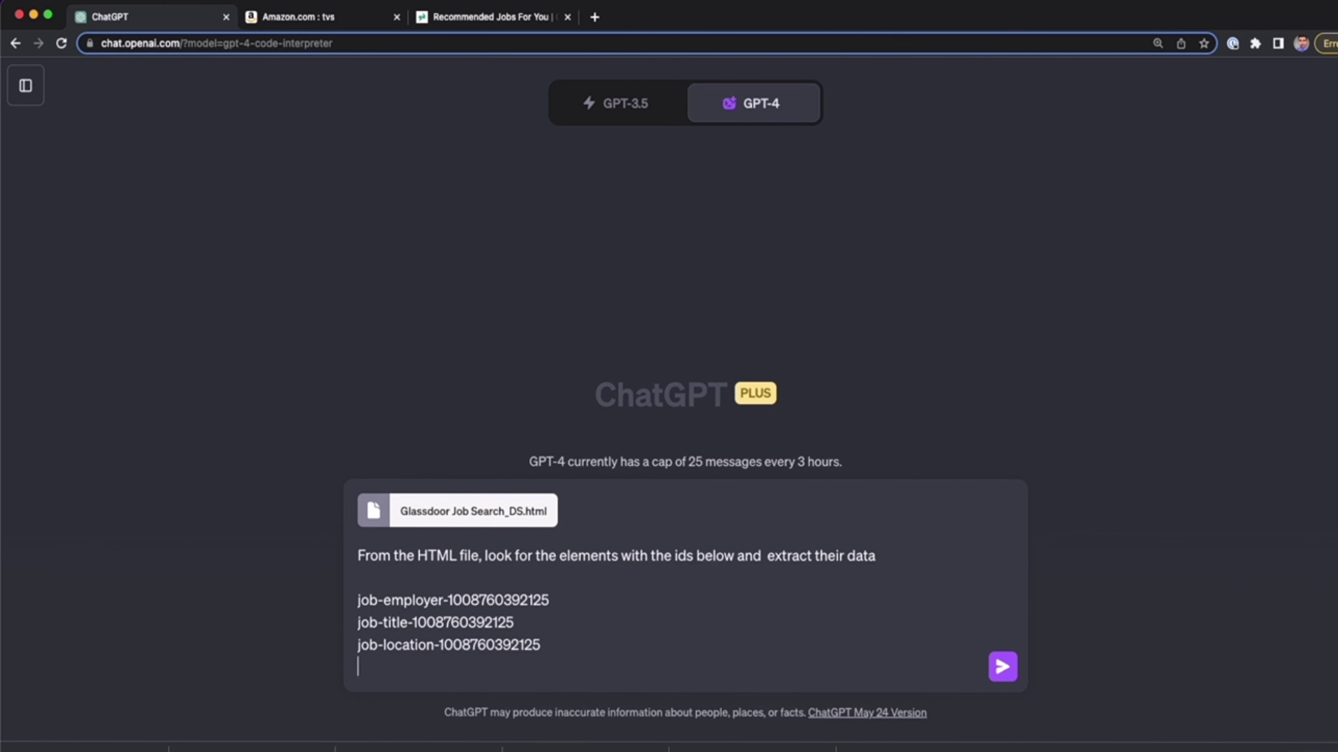
{"action": "key", "text": "Return"}
{"action": "key", "text": "super+v"}
{"action": "key", "text": "super+shift+Left"}
{"action": "key", "text": "Right"}
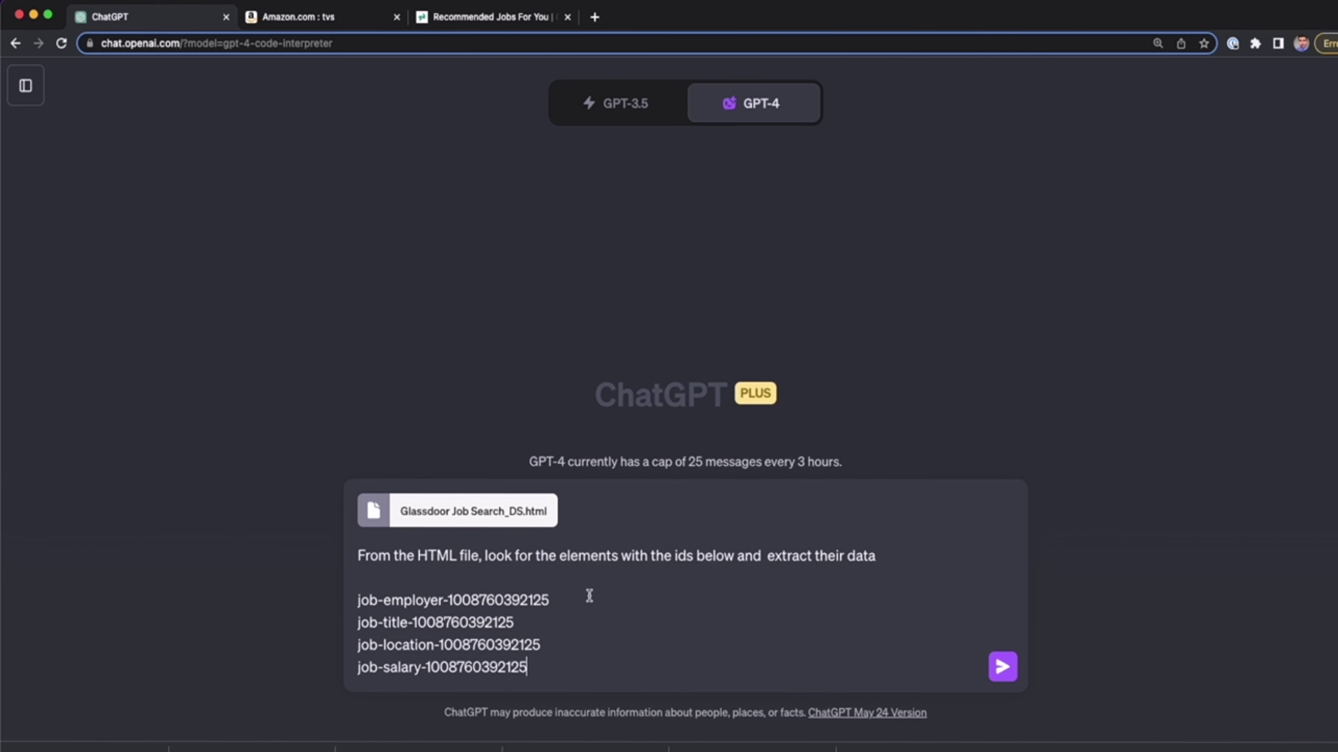
Shorten the prompt's ids to job-employer, job-title, job-location and job-salary by removing their number suffixes, and return to the Glassdoor page
{"action": "left_click_drag", "start_coordinate": [588, 594], "coordinate": [444, 600]}
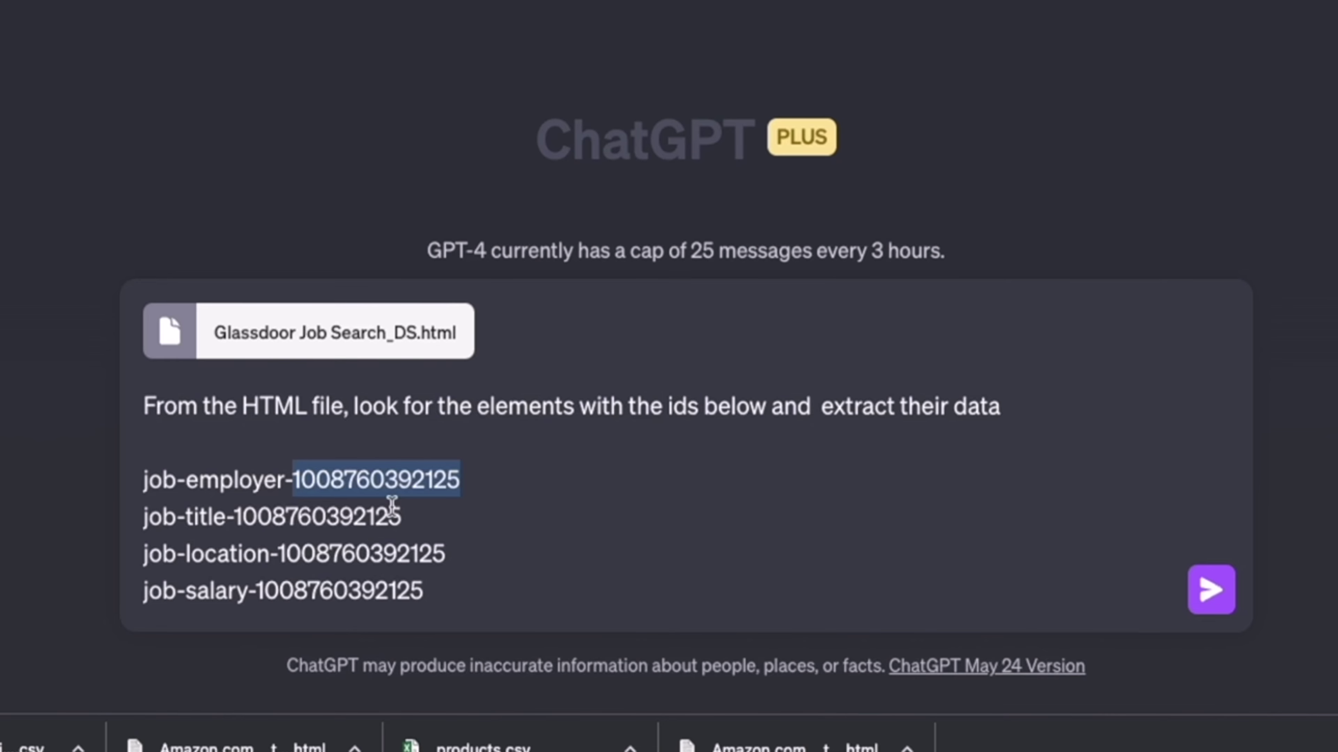
{"action": "key", "text": "BackSpace"}
{"action": "key", "text": "BackSpace"}
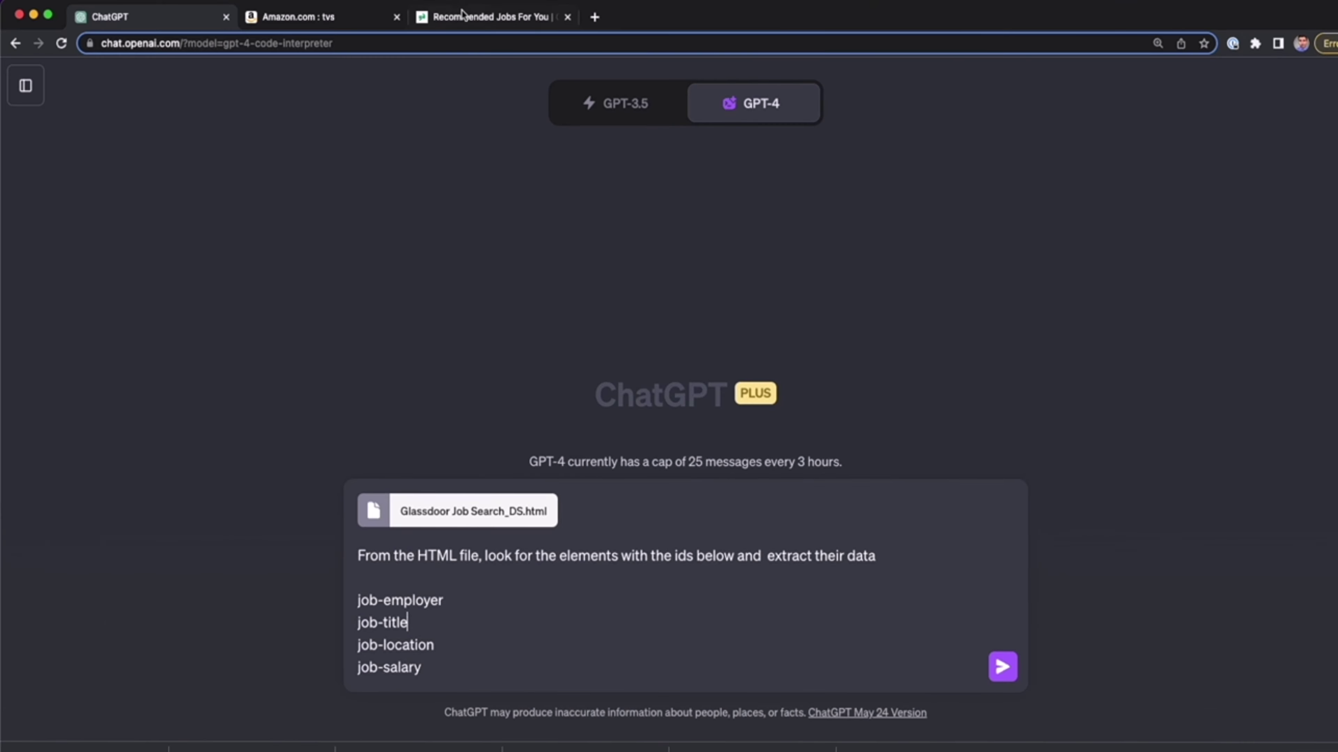
{"action": "left_click", "coordinate": [462, 13]}
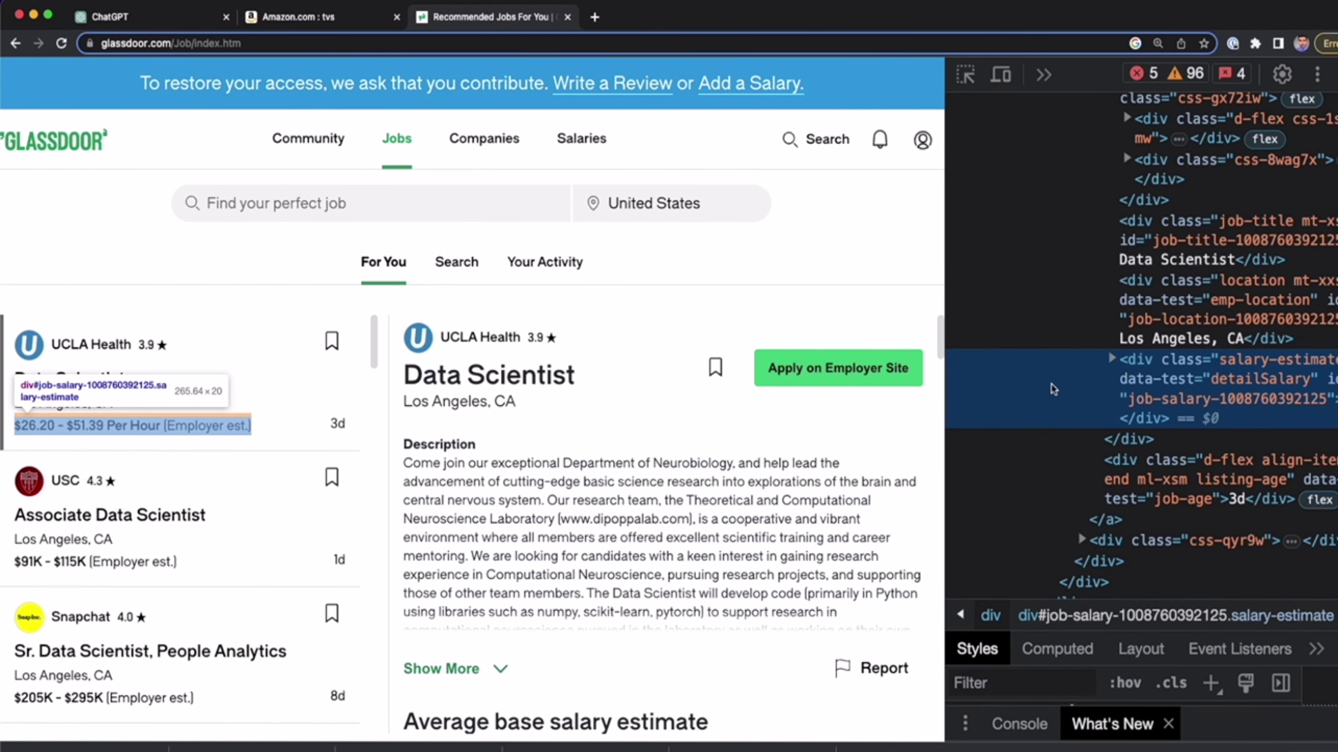
Append "Put the data on a table and export it to a CSV file. In case there's missing data, leave it as a null data." to the ChatGPT prompt
{"action": "left_click", "coordinate": [151, 12]}
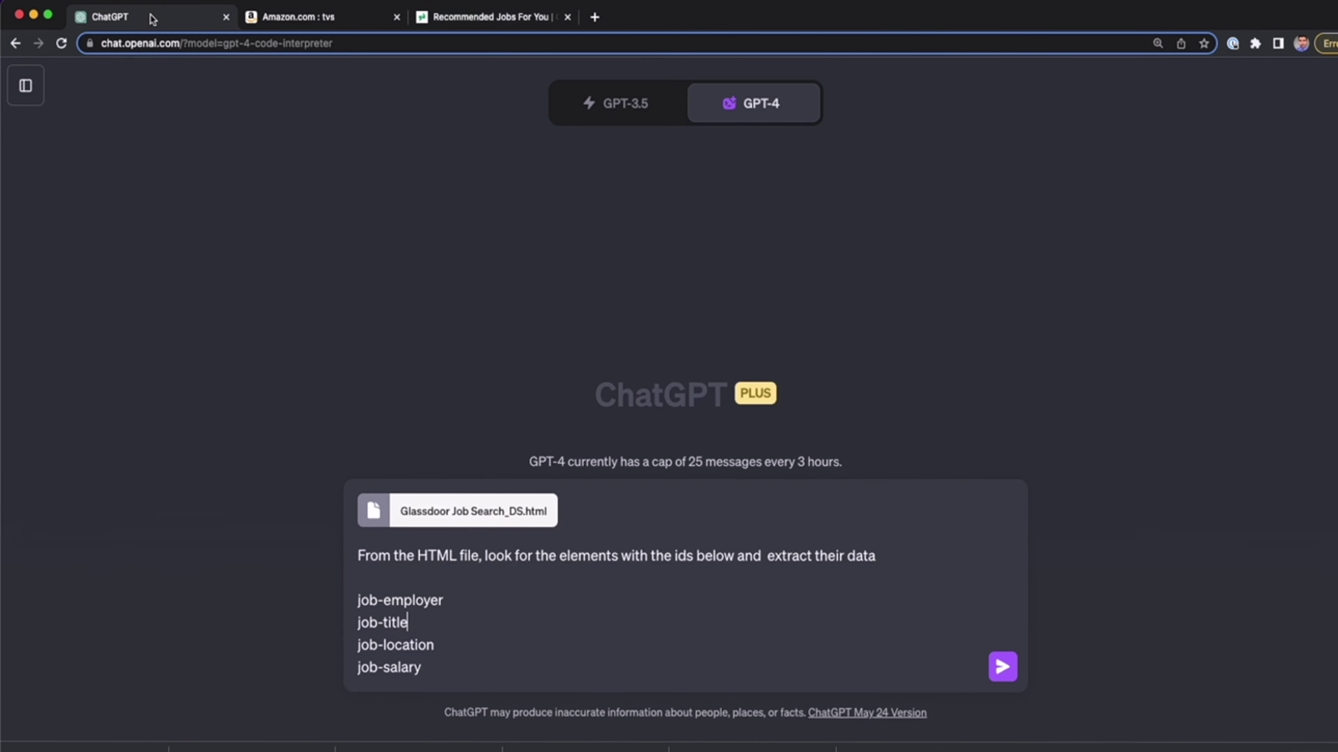
{"action": "key", "text": "shift+Return"}
{"action": "key", "text": "shift+Return"}
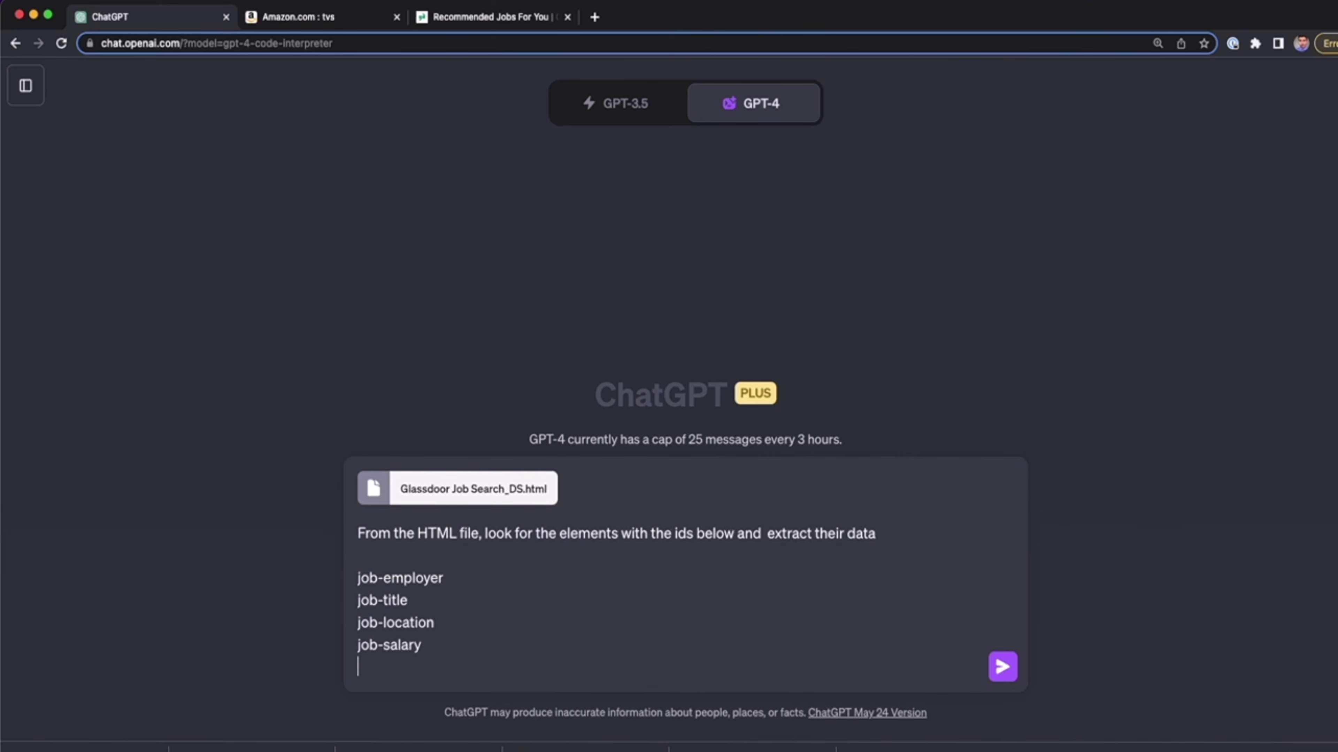
{"action": "type", "text": "Put the data on a table and export it to a CSV file. In case there's missing data, leave it as a null data."}
Review the prompt's CSV-export and missing-data sentences, and check the Glassdoor job list for listings without a salary estimate
{"action": "key", "text": "super+Left"}
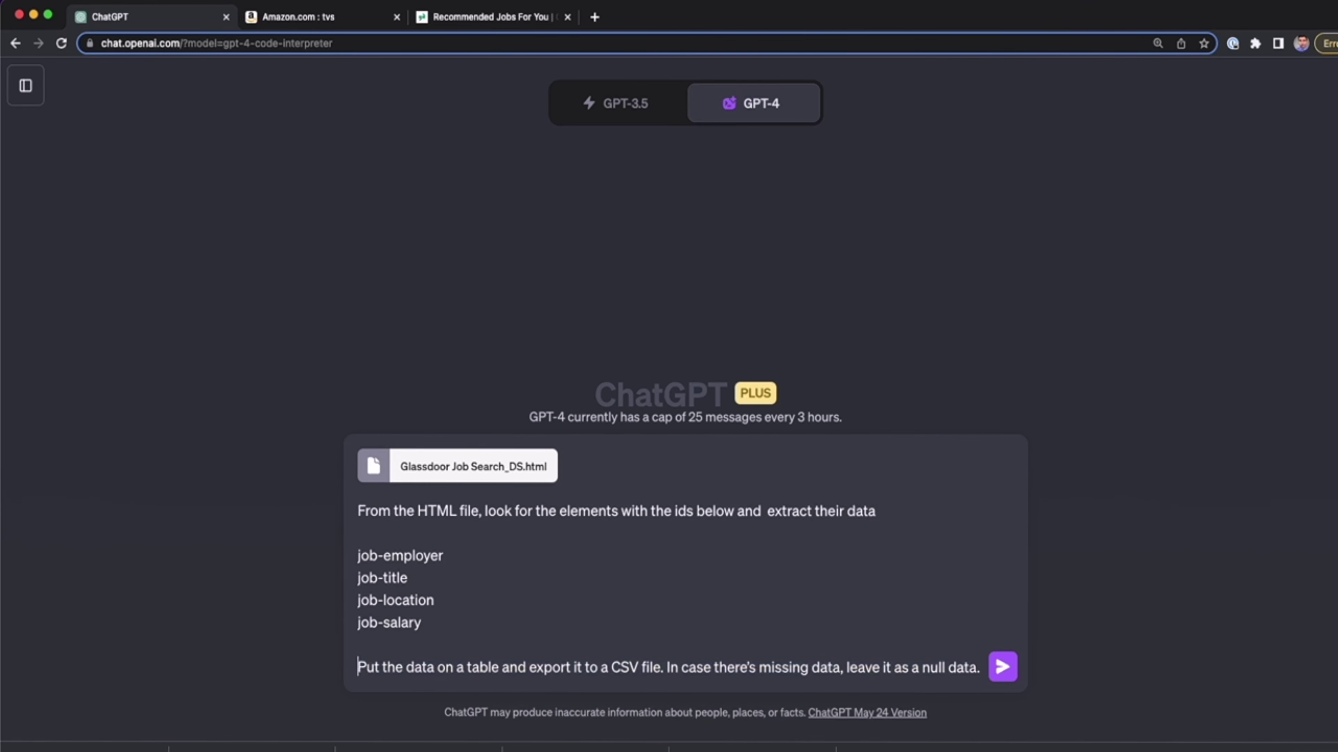
{"action": "key", "text": "shift+alt+Right"}
{"action": "key", "text": "shift+alt+Right"}
{"action": "key", "text": "shift+alt+Right"}
{"action": "key", "text": "shift+alt+Right"}
{"action": "key", "text": "shift+alt+Right"}
{"action": "key", "text": "shift+alt+Right"}
{"action": "key", "text": "shift+alt+Right"}
{"action": "key", "text": "shift+alt+Right"}
{"action": "key", "text": "shift+alt+Right"}
{"action": "key", "text": "shift+alt+Right"}
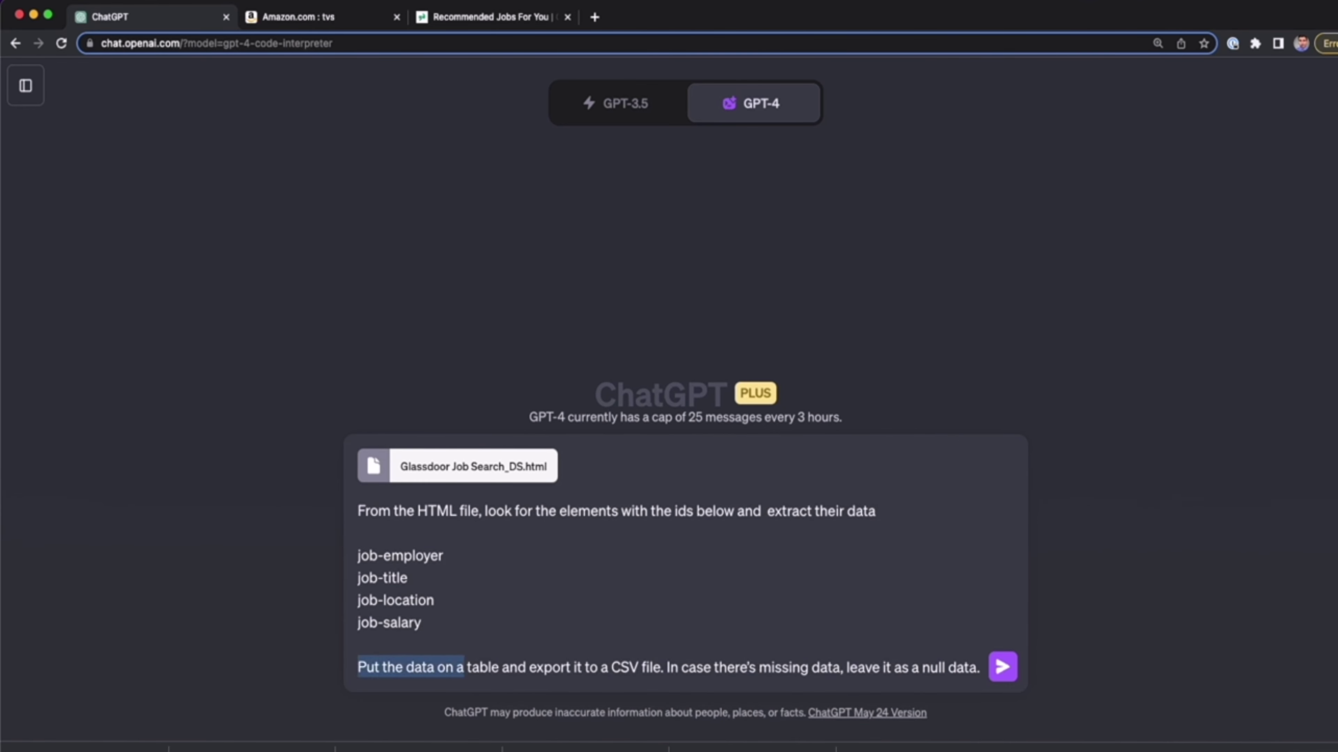
{"action": "key", "text": "shift+alt+Right"}
{"action": "key", "text": "shift+alt+Right"}
{"action": "key", "text": "shift+alt+Right"}
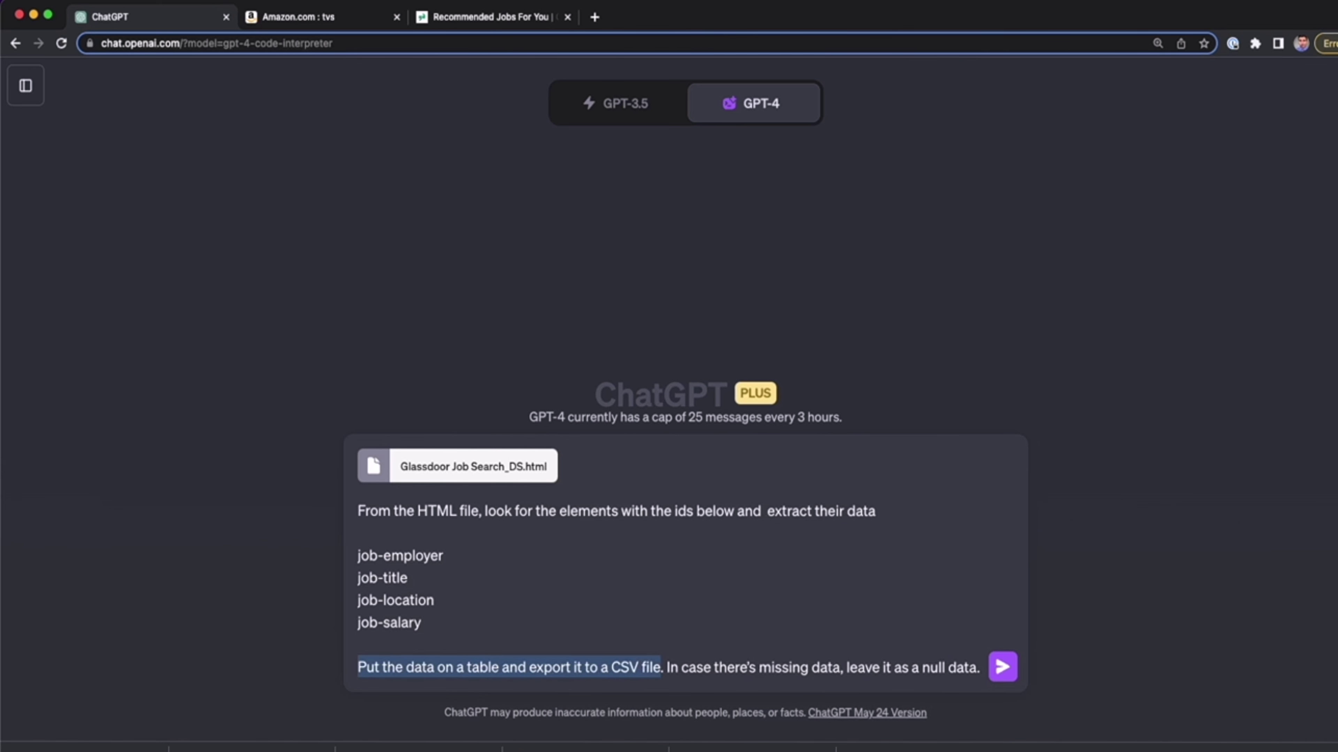
{"action": "key", "text": "Right"}
{"action": "key", "text": "shift+super+Right"}
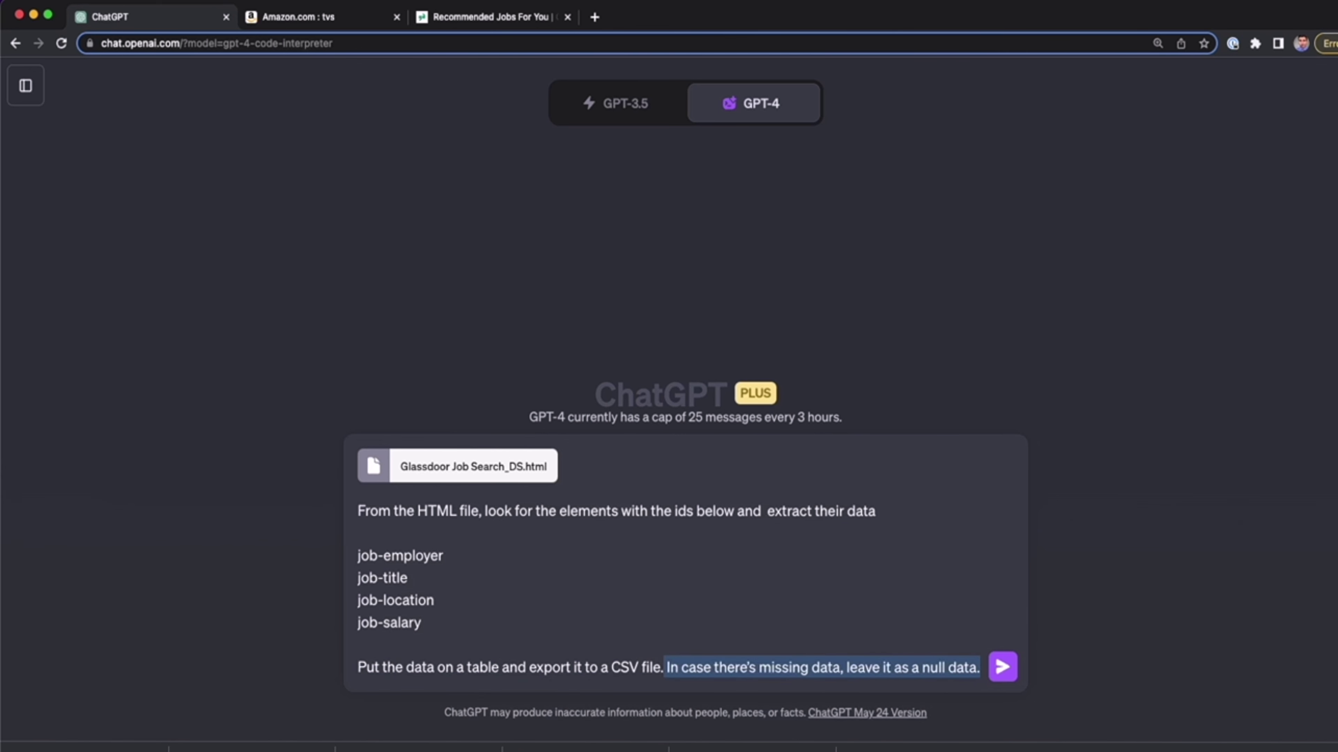
{"action": "left_click", "coordinate": [518, 17]}
{"action": "scroll", "coordinate": [253, 483], "scroll_direction": "down", "scroll_amount": 2}
{"action": "scroll", "coordinate": [253, 483], "scroll_direction": "down", "scroll_amount": 10}
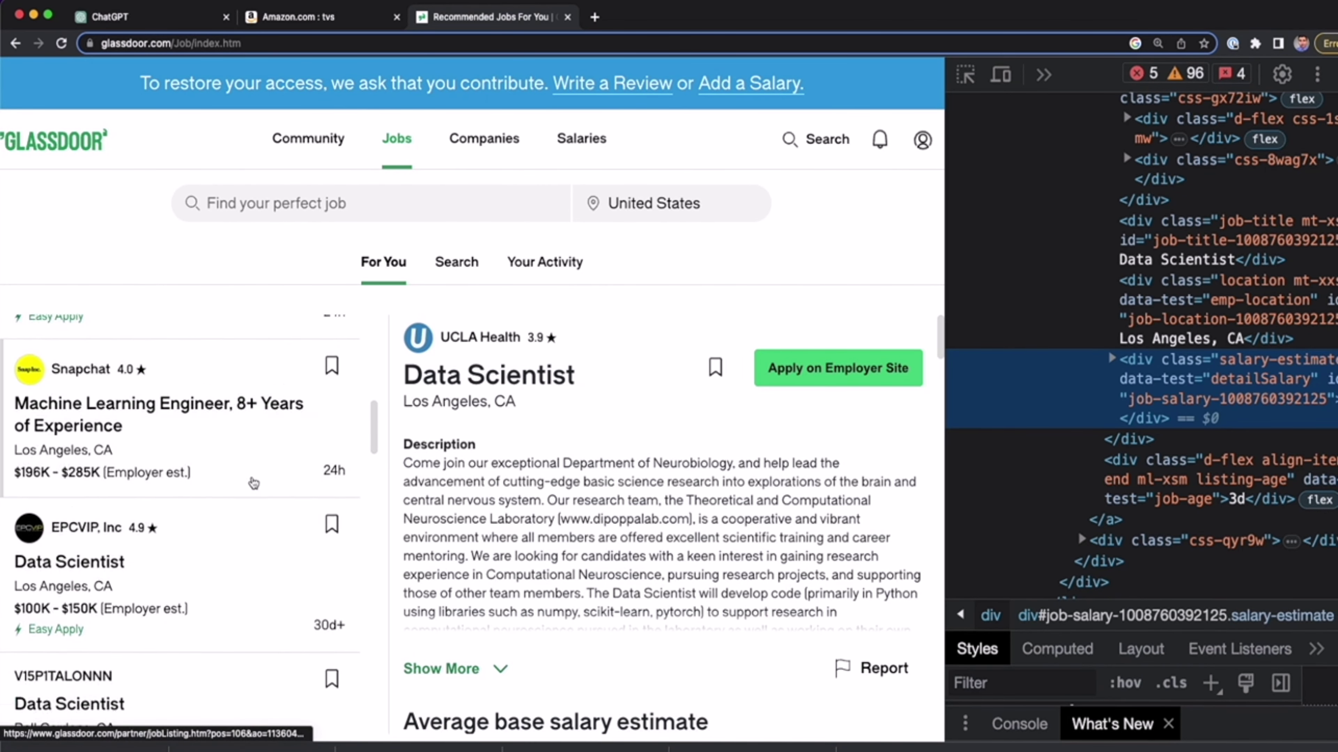
{"action": "scroll", "coordinate": [237, 492], "scroll_direction": "down", "scroll_amount": 1}
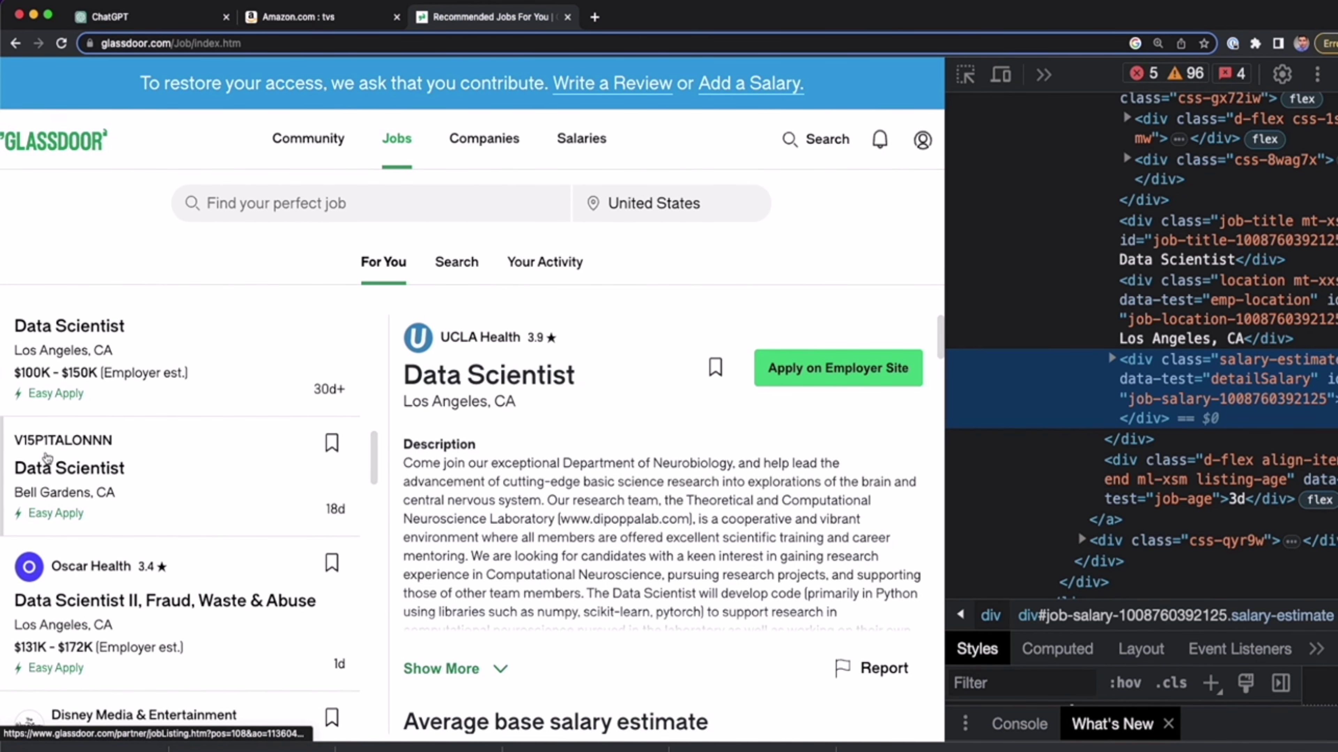
Return to ChatGPT and submit the prompt with the attached Glassdoor Job Search_DS.html file
{"action": "left_click", "coordinate": [195, 18]}
{"action": "left_click", "coordinate": [887, 665]}
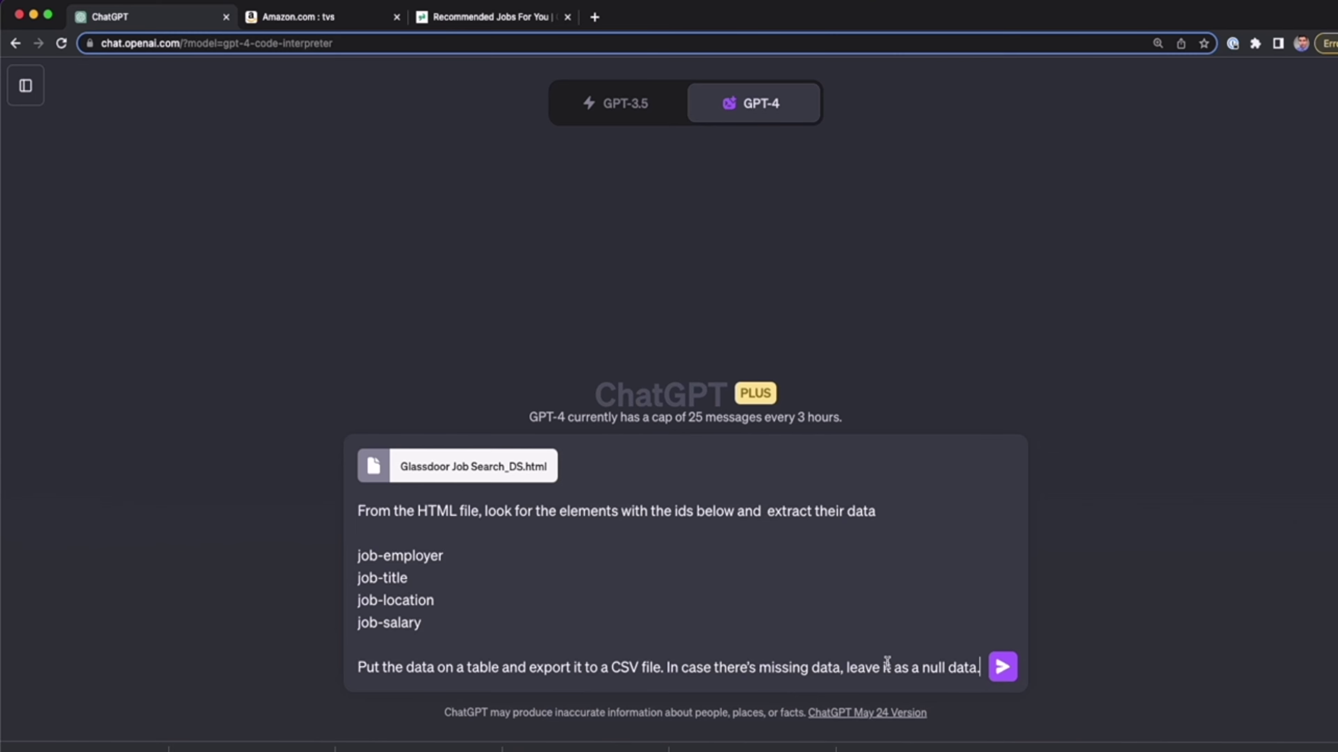
{"action": "key", "text": "Return"}
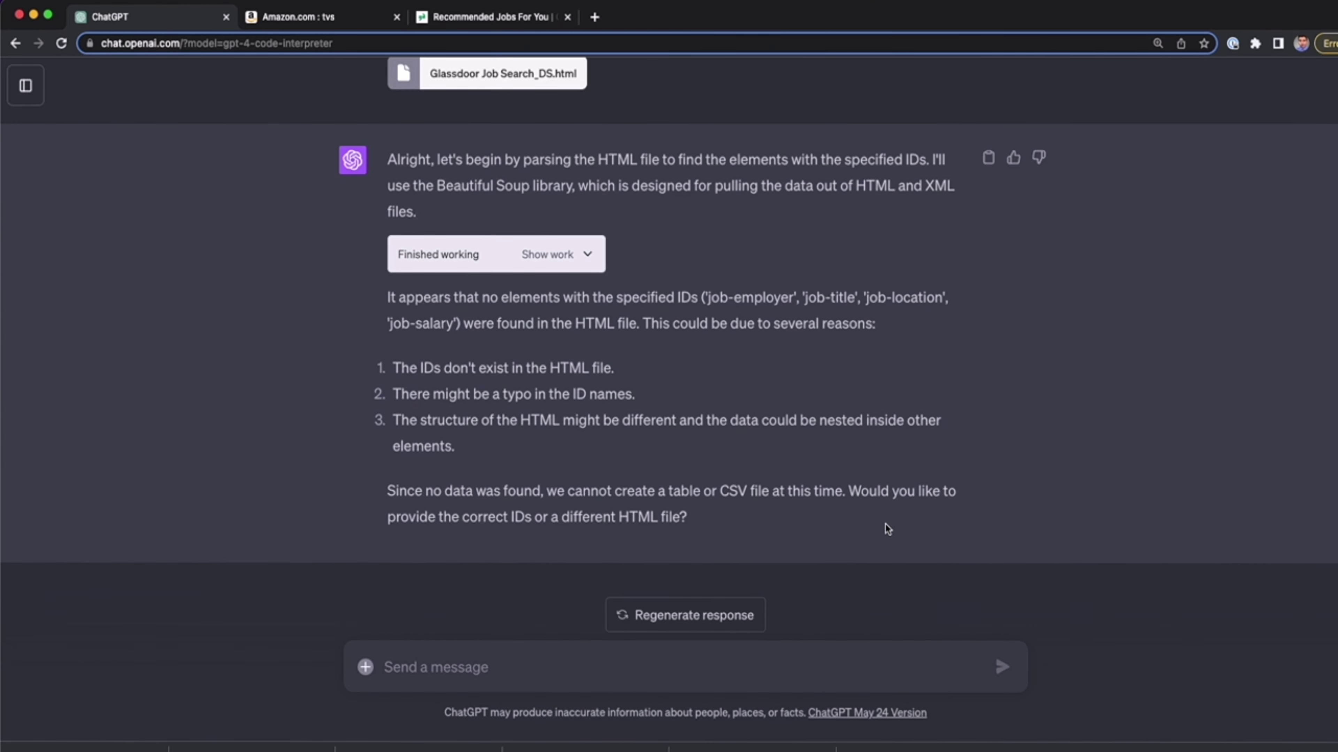
Read the reply against the requested ids, and write "those are part of the ids. use regex to match that part of the name of the id"
{"action": "left_click_drag", "start_coordinate": [388, 305], "coordinate": [696, 308]}
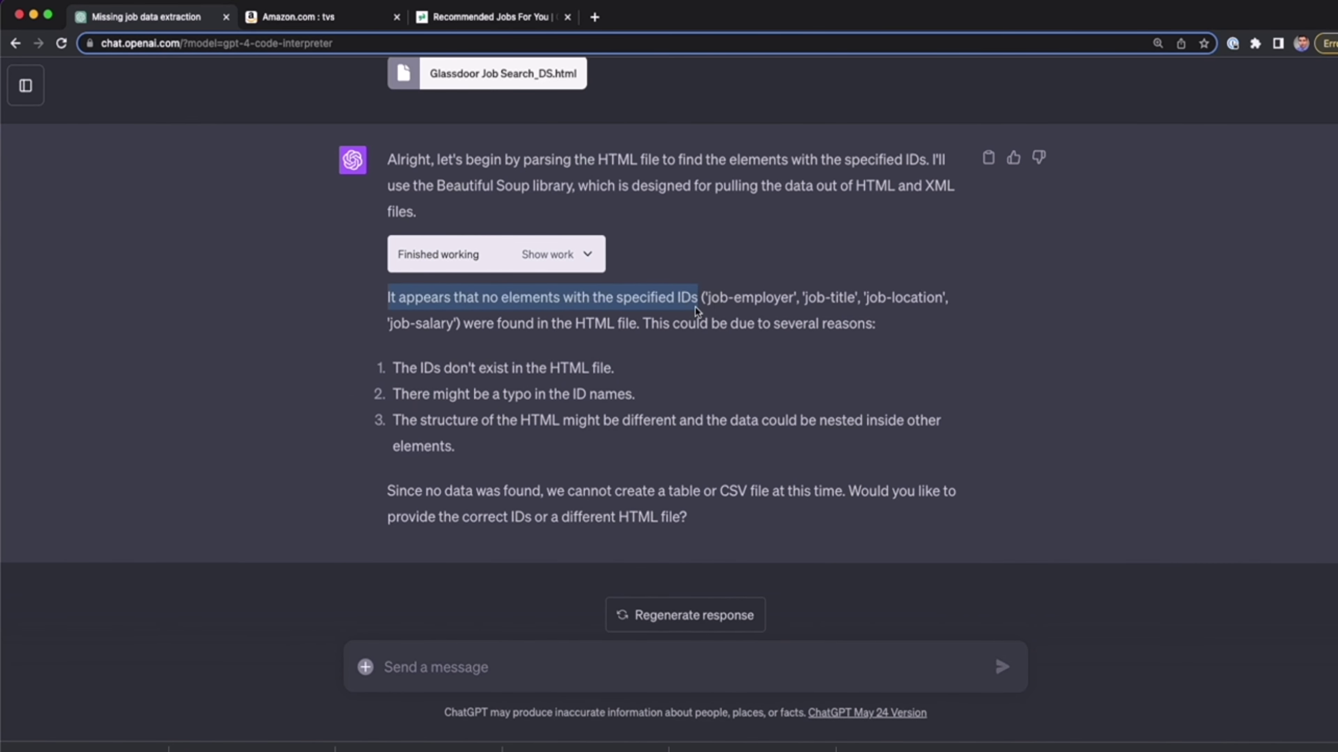
{"action": "scroll", "coordinate": [696, 306], "scroll_direction": "up", "scroll_amount": 5}
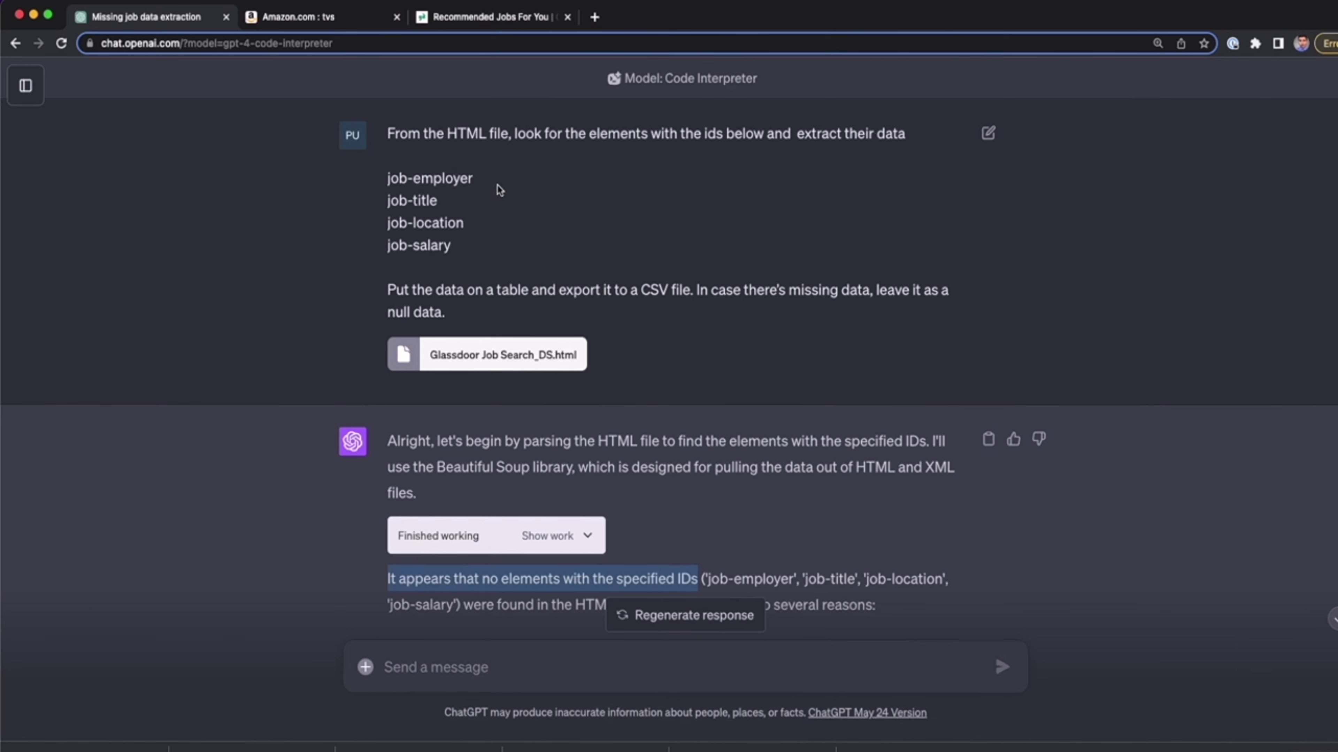
{"action": "left_click_drag", "start_coordinate": [478, 251], "coordinate": [387, 176]}
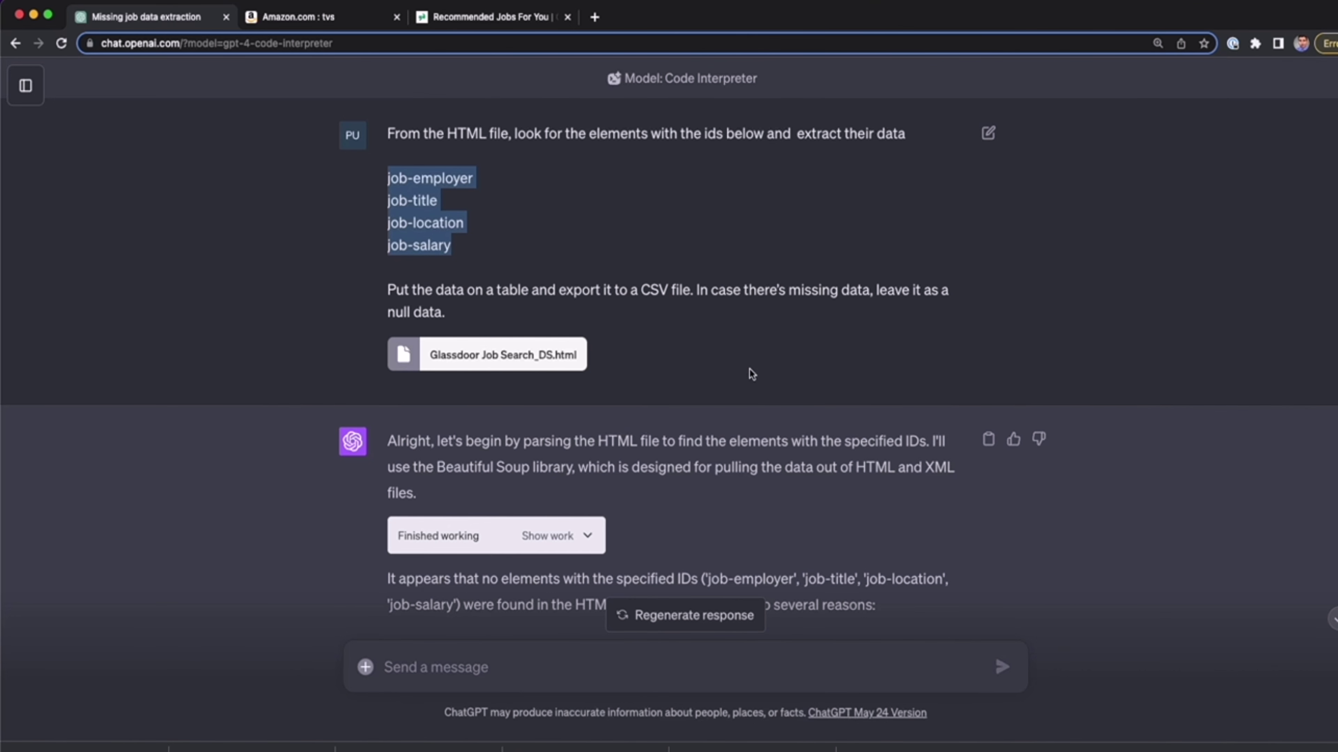
{"action": "scroll", "coordinate": [738, 380], "scroll_direction": "down", "scroll_amount": 5}
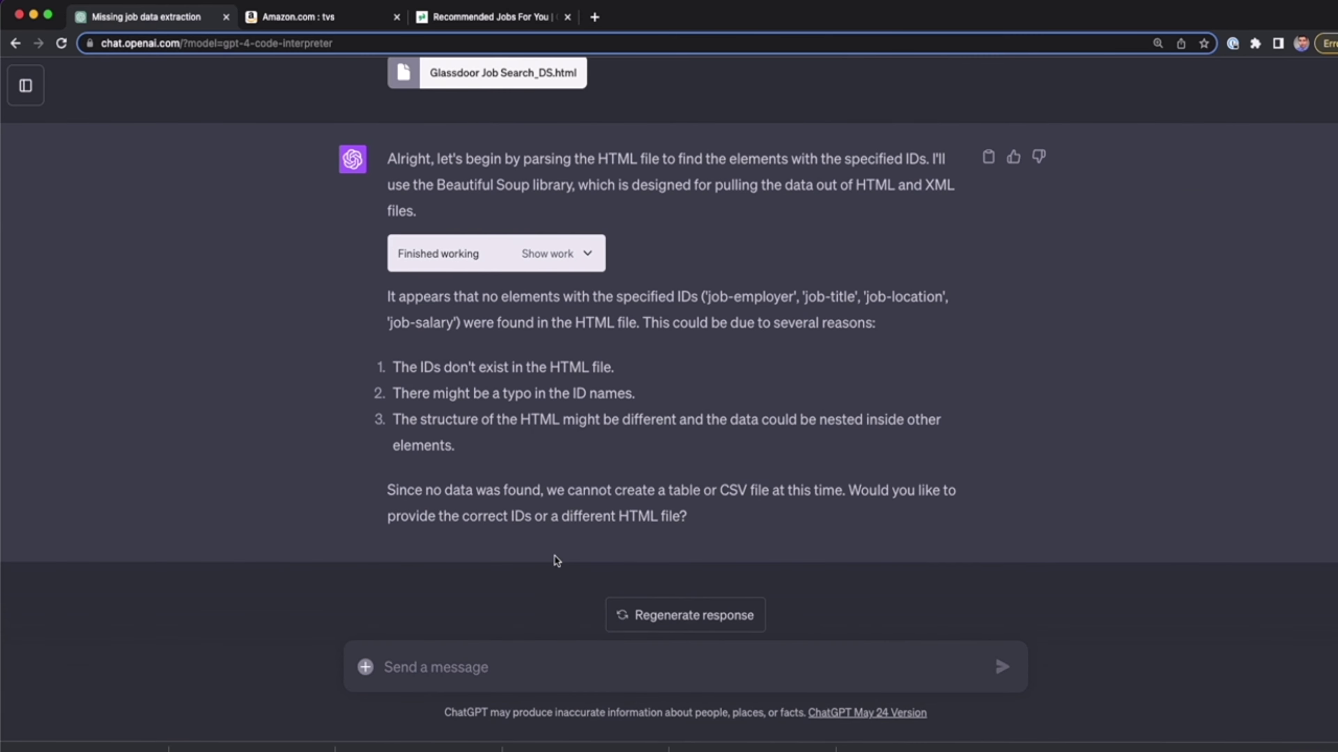
{"action": "left_click", "coordinate": [472, 673]}
{"action": "type", "text": "those are part of the ids. use regex to match that part of the name of the id"}
{"action": "key", "text": "shift+Return"}
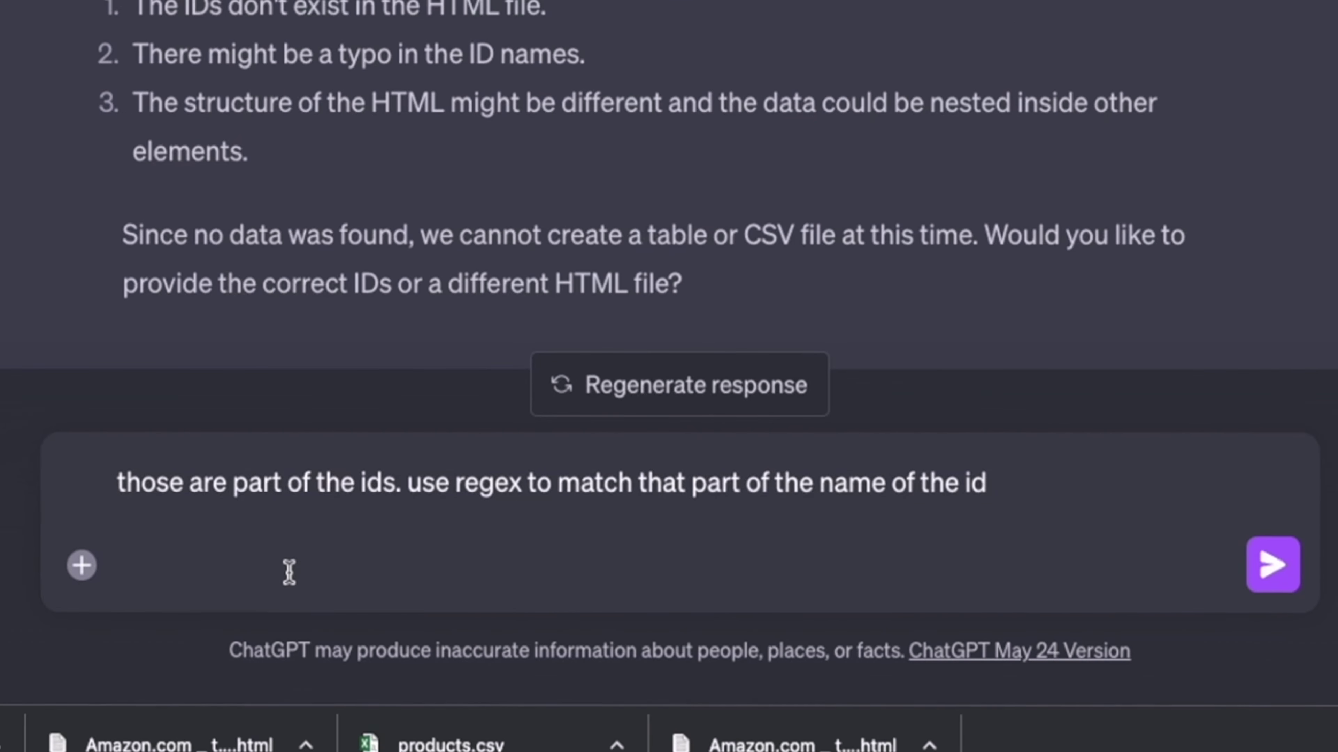
{"action": "key", "text": "BackSpace"}
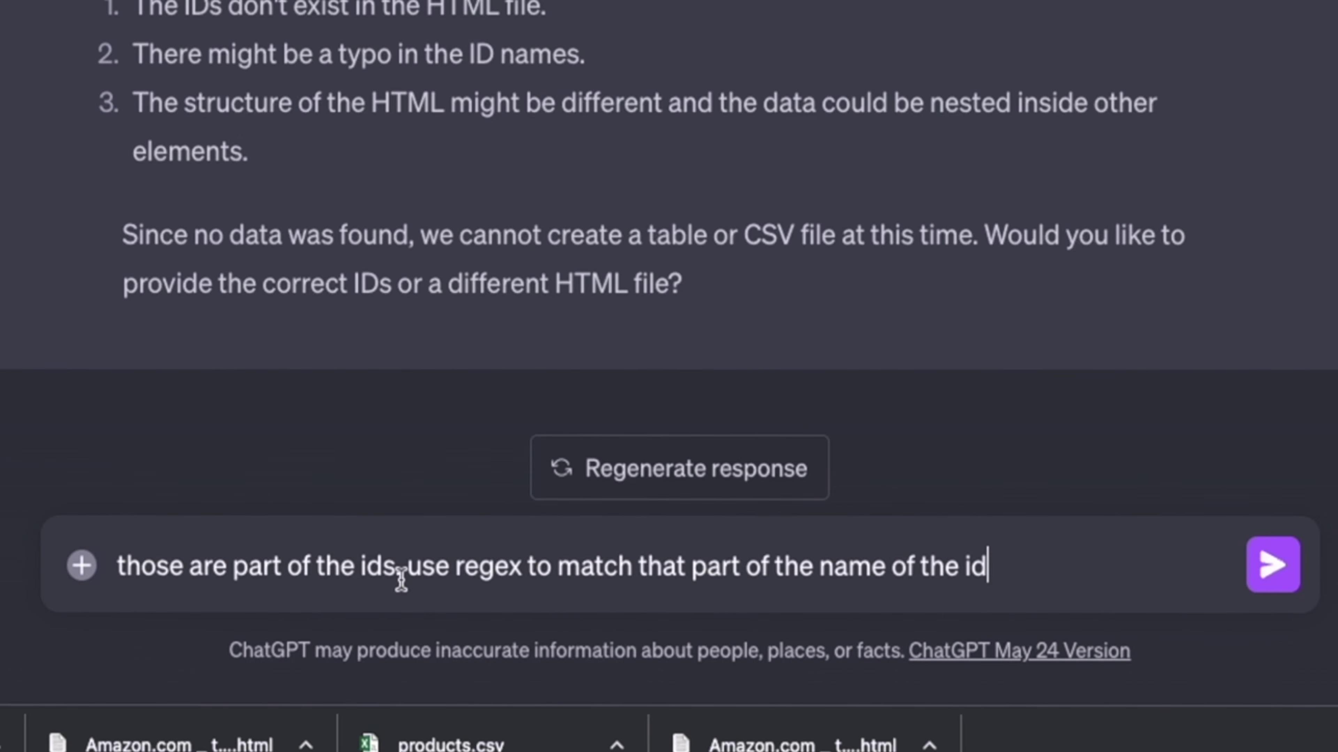
Review the regex instruction against the original prompt and send it to ChatGPT
{"action": "left_click_drag", "start_coordinate": [401, 577], "coordinate": [948, 586]}
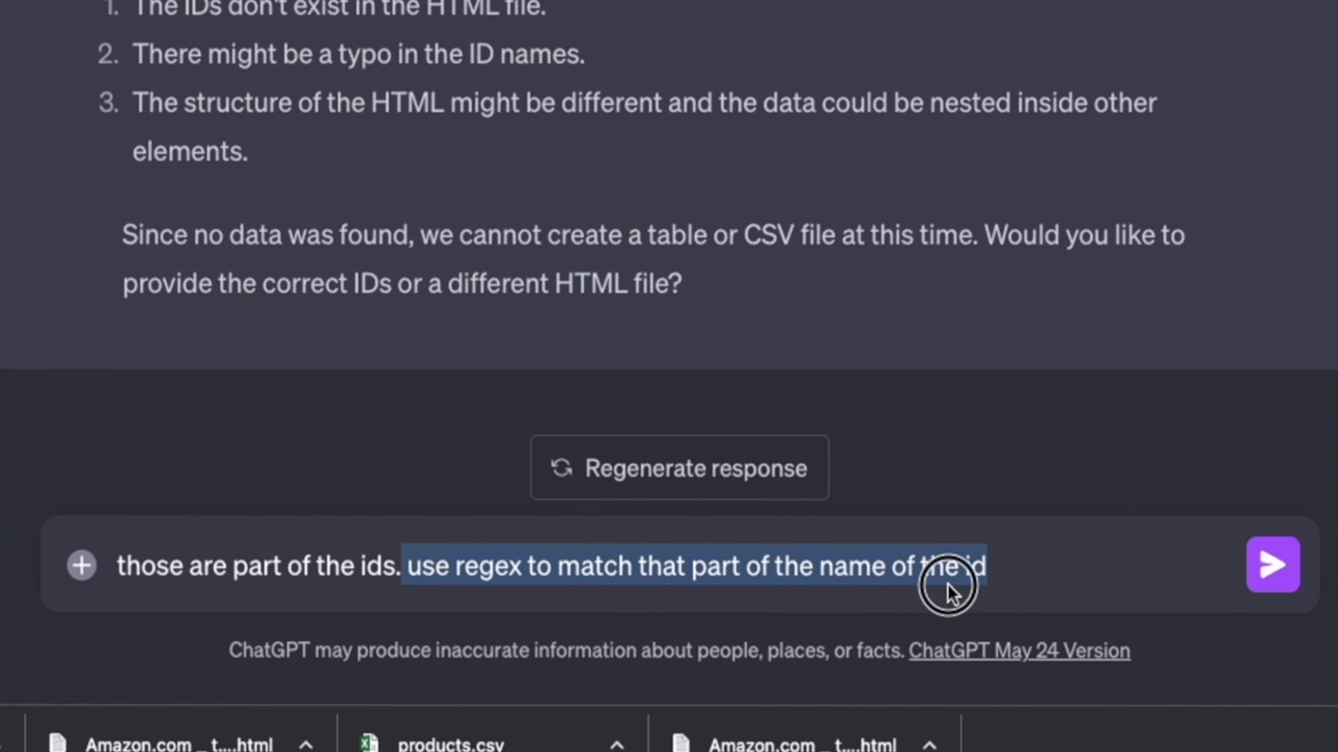
{"action": "left_click", "coordinate": [993, 580]}
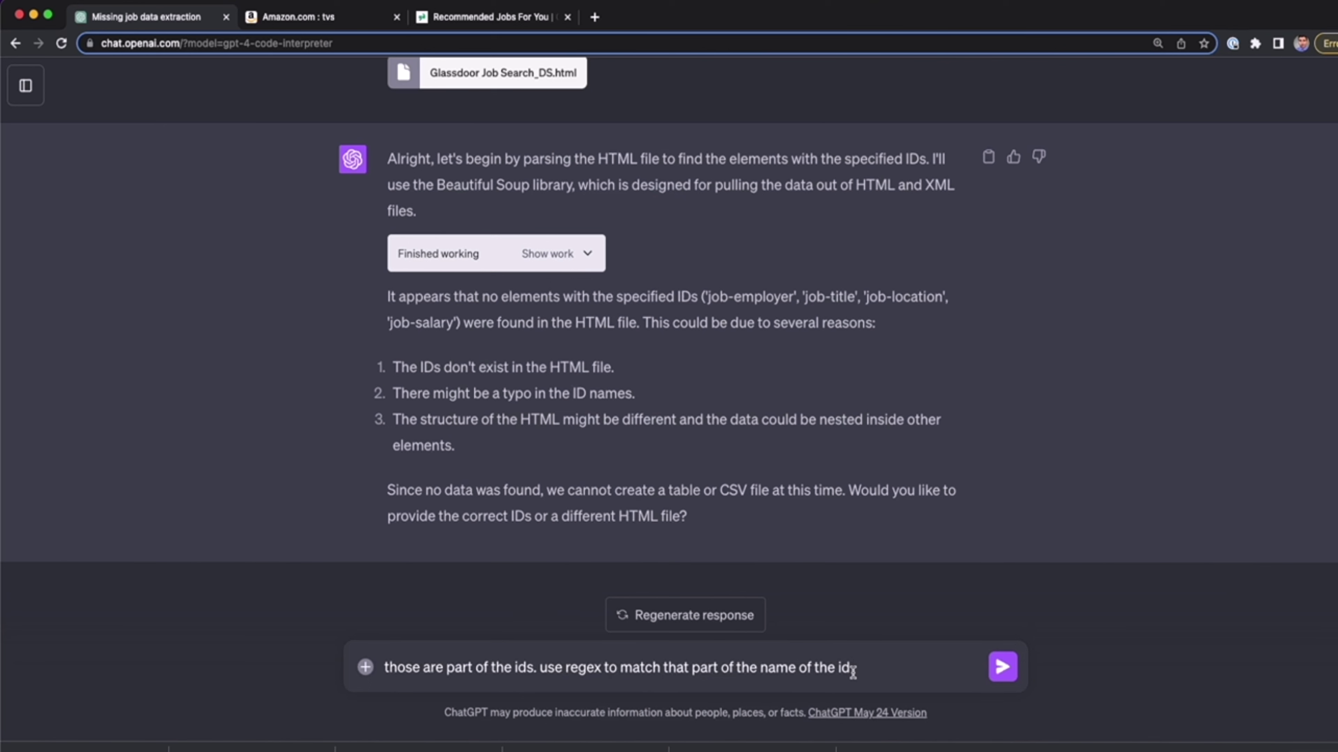
{"action": "scroll", "coordinate": [757, 406], "scroll_direction": "up", "scroll_amount": 5}
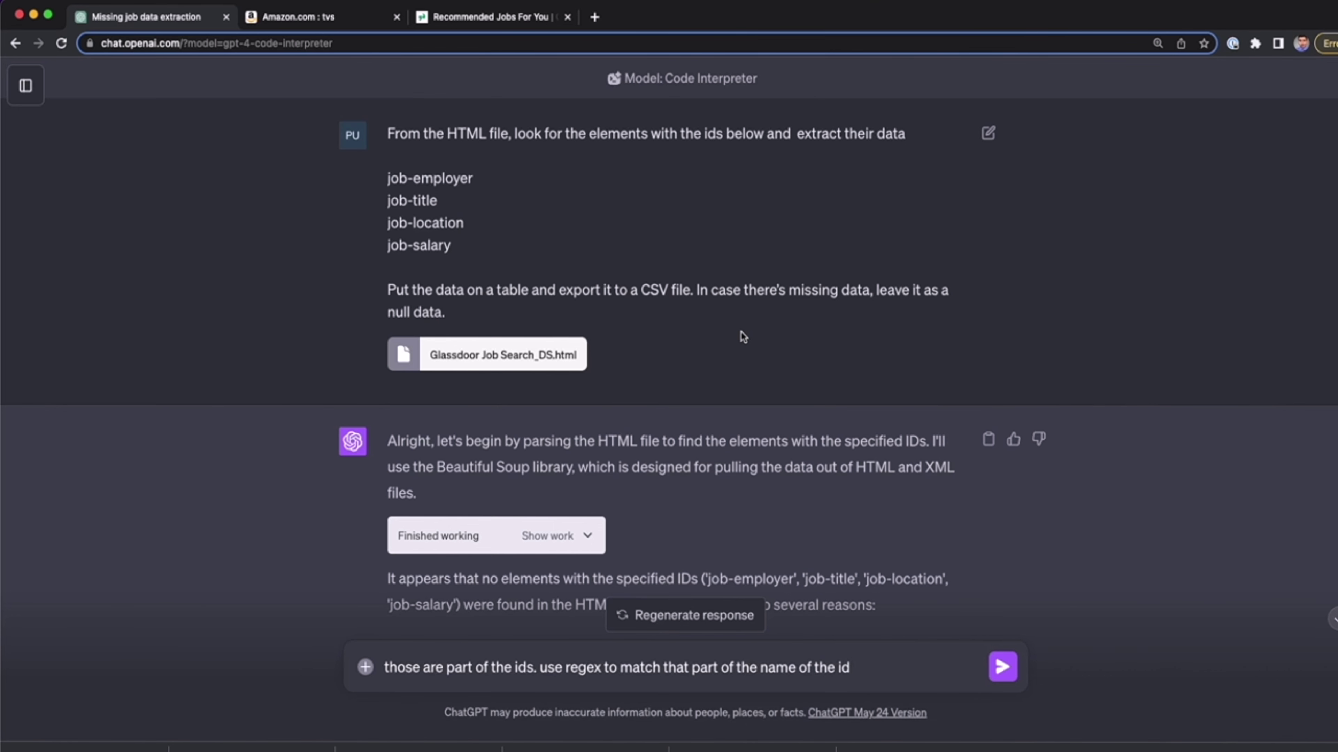
{"action": "scroll", "coordinate": [742, 337], "scroll_direction": "down", "scroll_amount": 5}
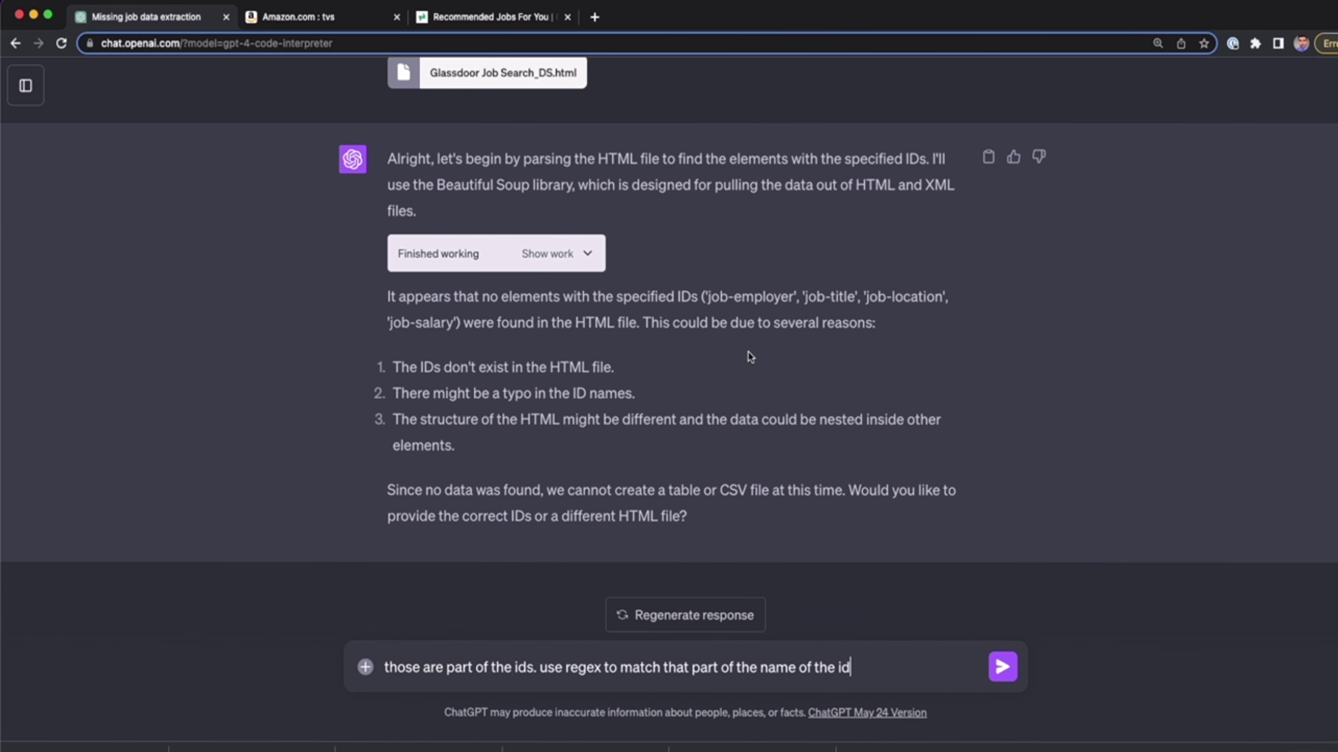
{"action": "left_click", "coordinate": [1006, 675]}
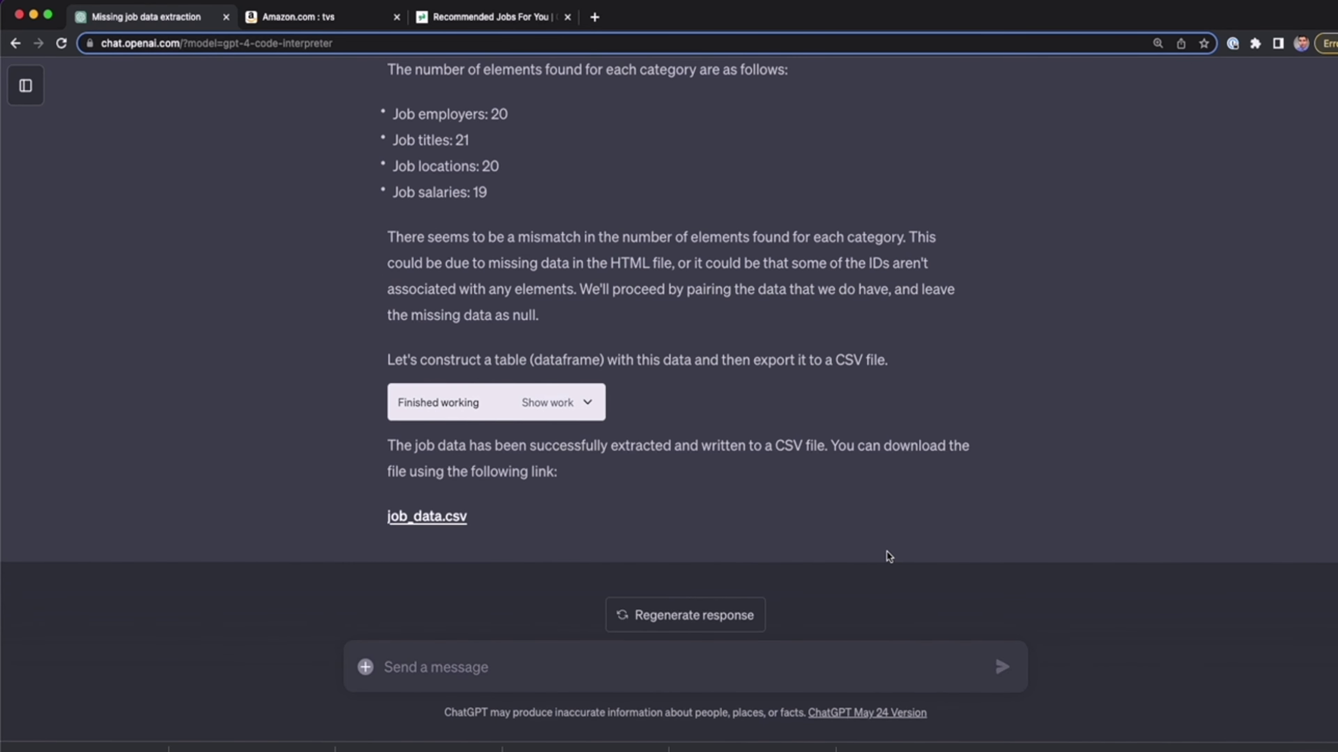
Review the element counts per category in the reply and download job_data.csv
{"action": "scroll", "coordinate": [693, 363], "scroll_direction": "up", "scroll_amount": 2}
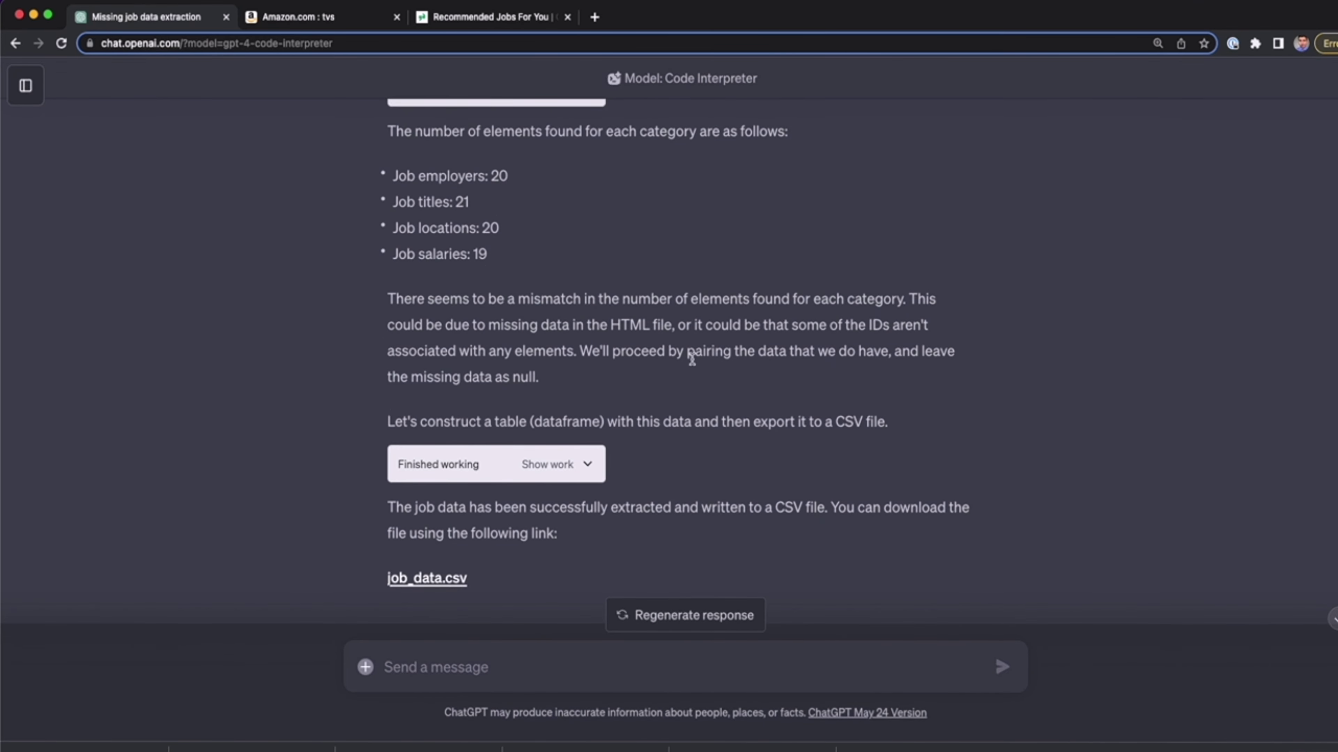
{"action": "left_click_drag", "start_coordinate": [508, 260], "coordinate": [435, 202]}
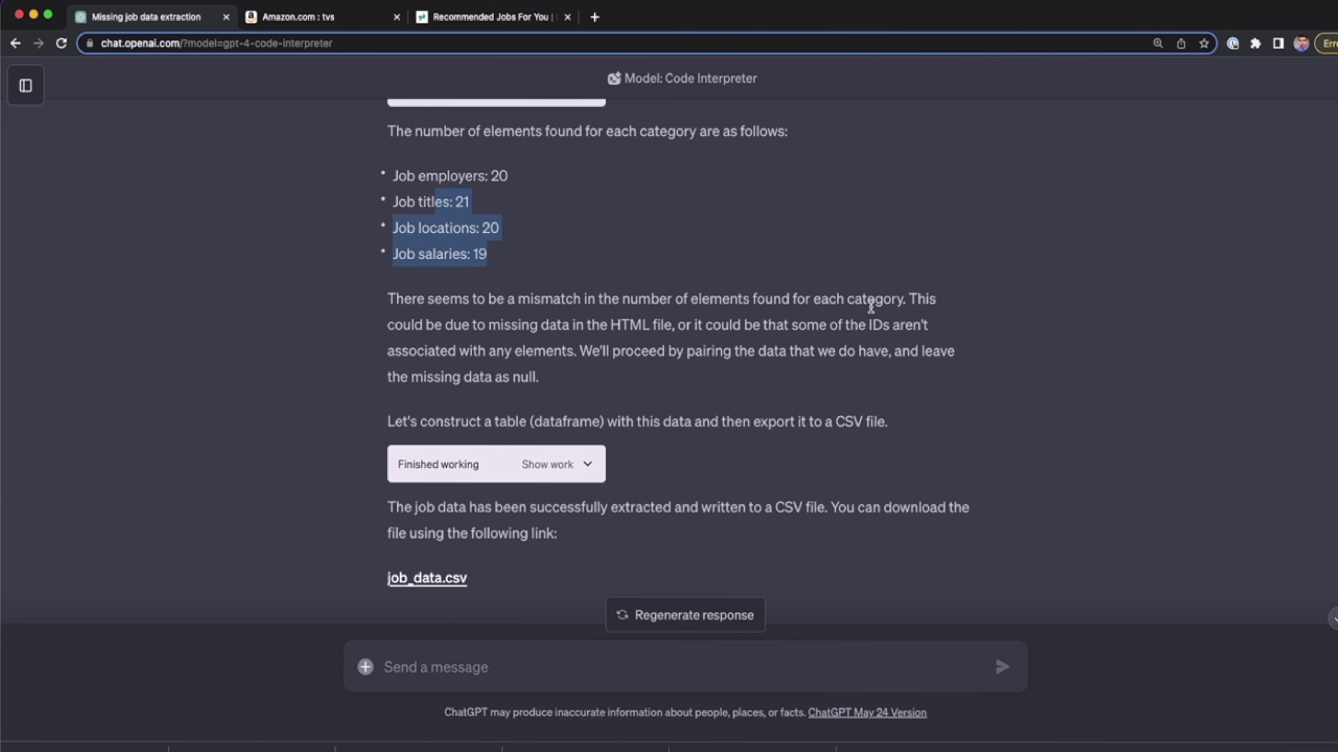
{"action": "scroll", "coordinate": [589, 268], "scroll_direction": "up", "scroll_amount": 1}
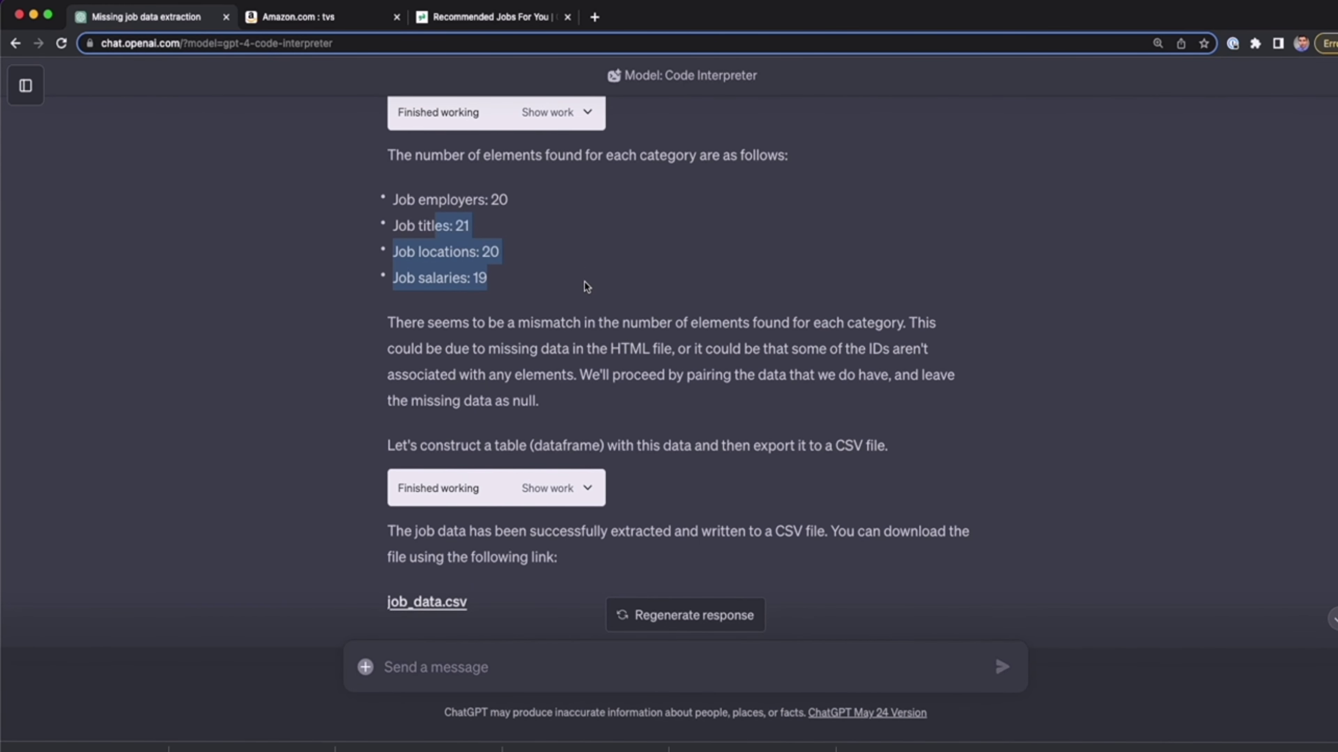
{"action": "scroll", "coordinate": [582, 292], "scroll_direction": "down", "scroll_amount": 3}
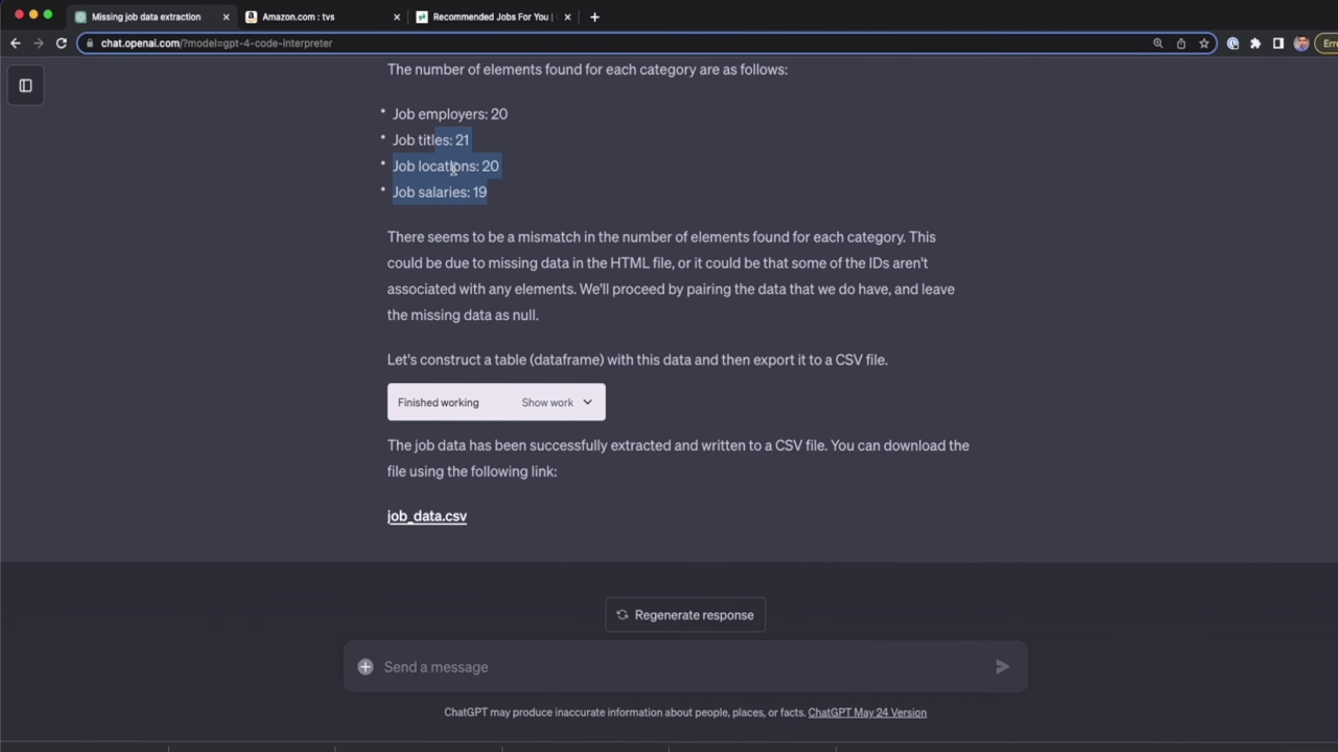
{"action": "left_click", "coordinate": [451, 530]}
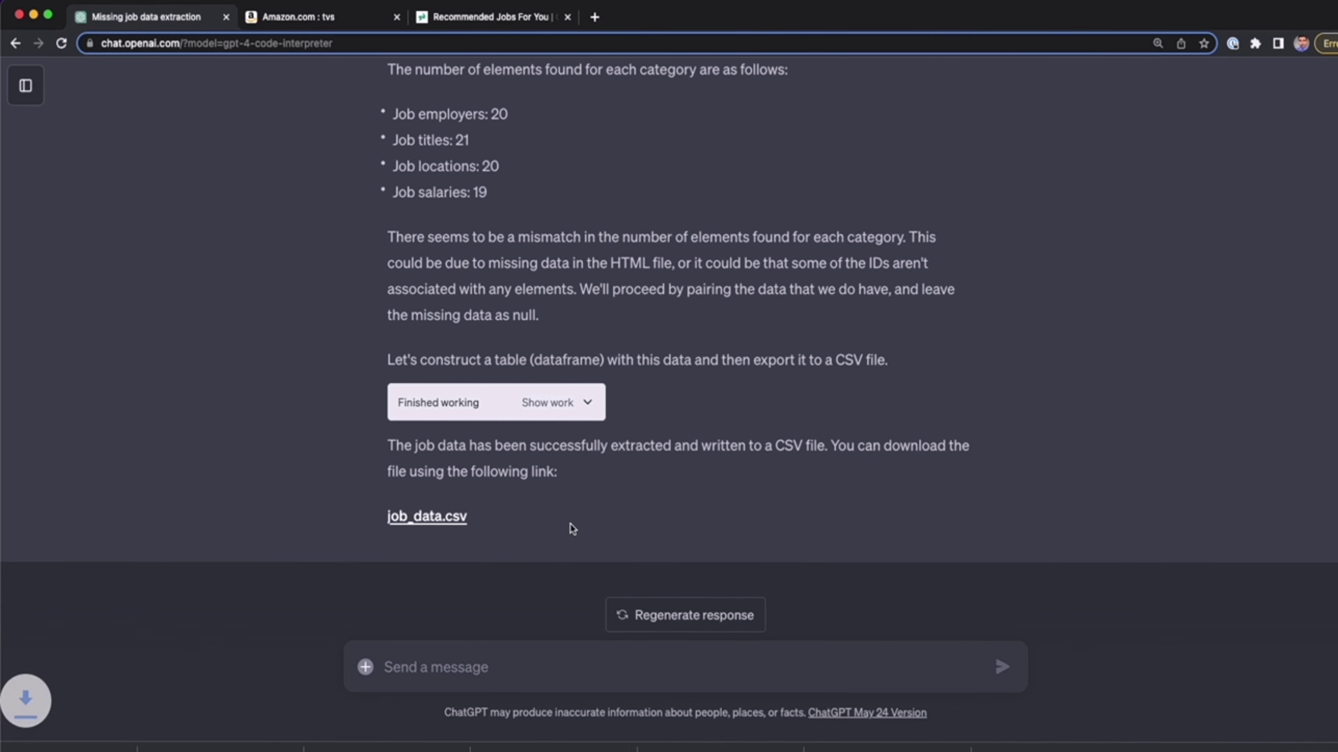
Preview job_data.csv over the Glassdoor page and compare its employers, titles, locations and salaries with the job listings
{"action": "left_click", "coordinate": [232, 702]}
{"action": "key", "text": "space"}
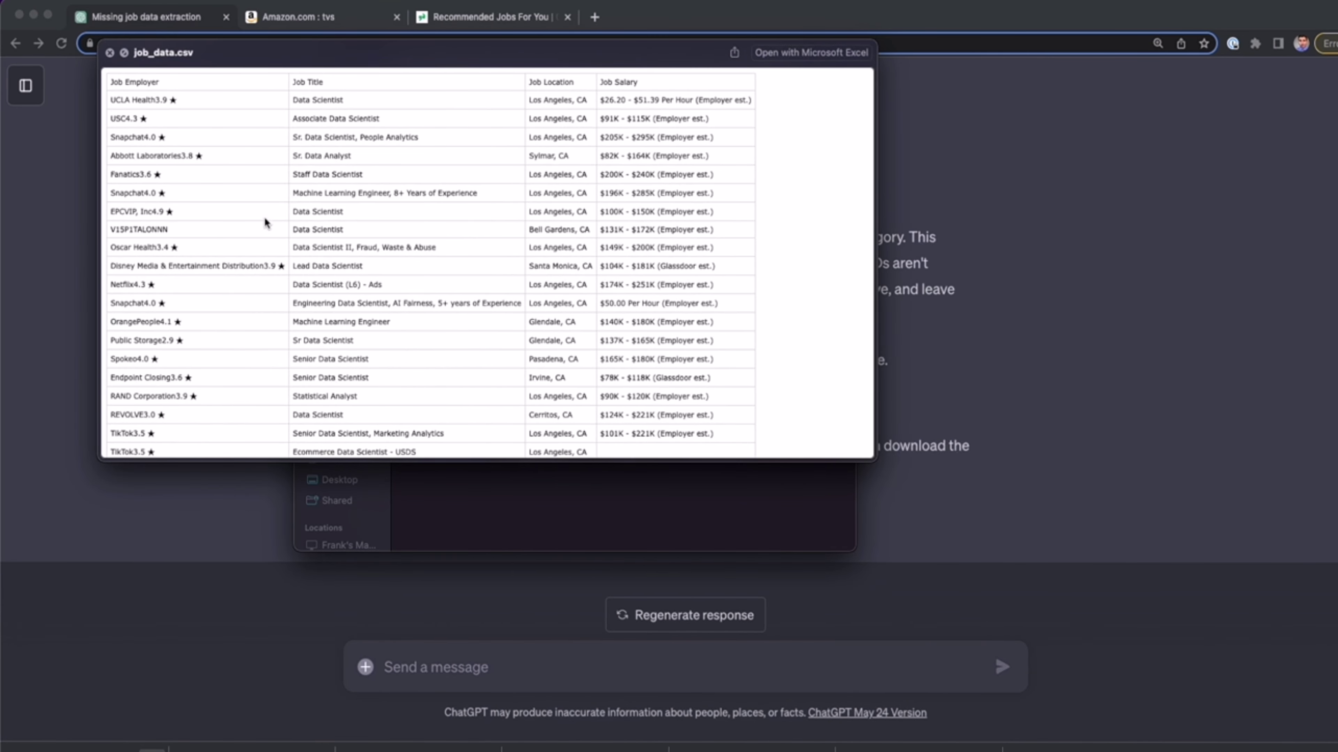
{"action": "left_click_drag", "start_coordinate": [246, 55], "coordinate": [501, 163]}
{"action": "left_click", "coordinate": [440, 188]}
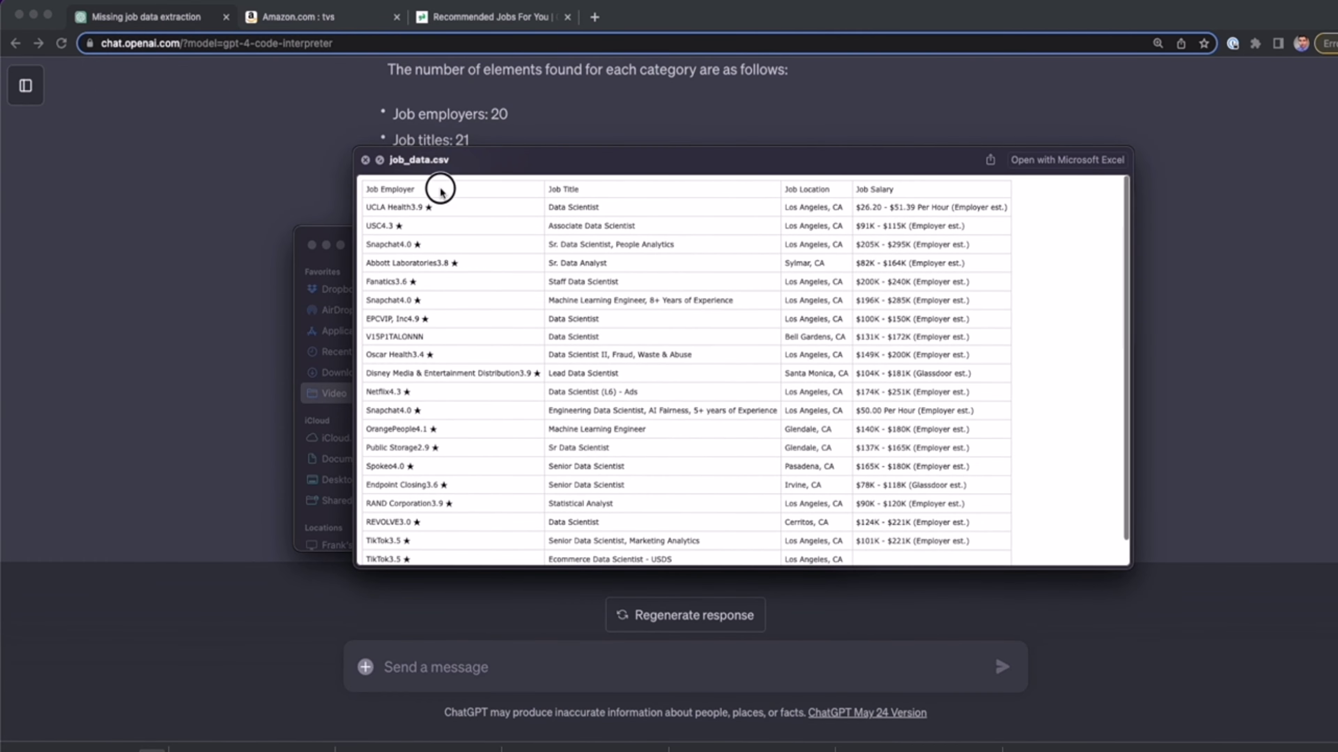
{"action": "left_click", "coordinate": [397, 7]}
{"action": "left_click", "coordinate": [464, 17]}
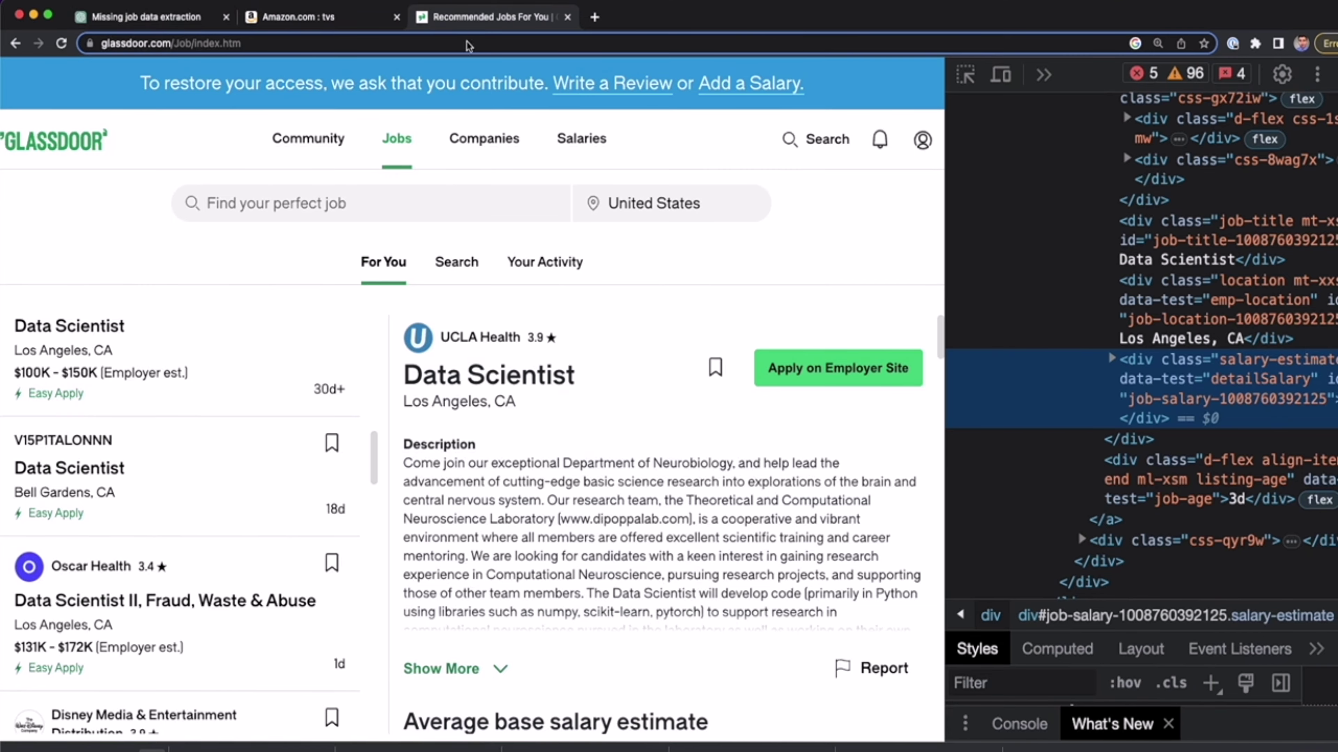
{"action": "key", "text": "super+Tab"}
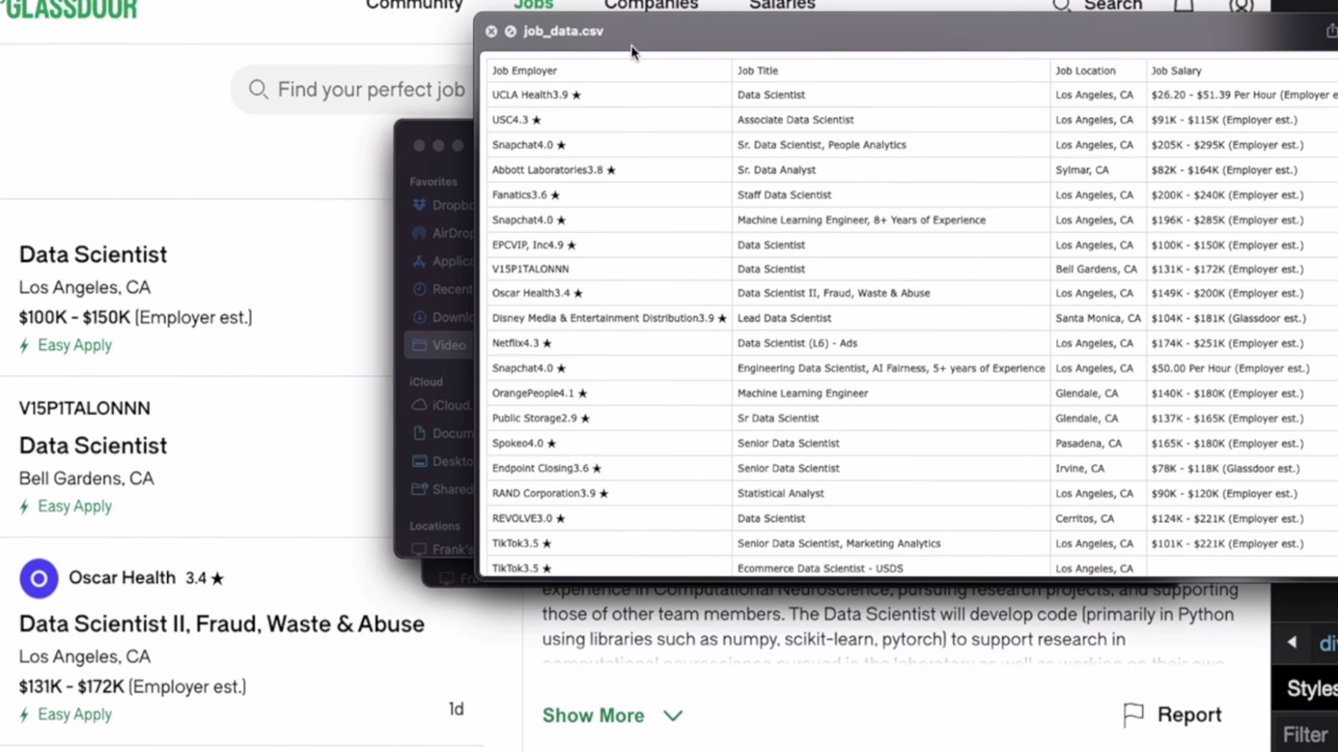
{"action": "scroll", "coordinate": [197, 340], "scroll_direction": "up", "scroll_amount": 10}
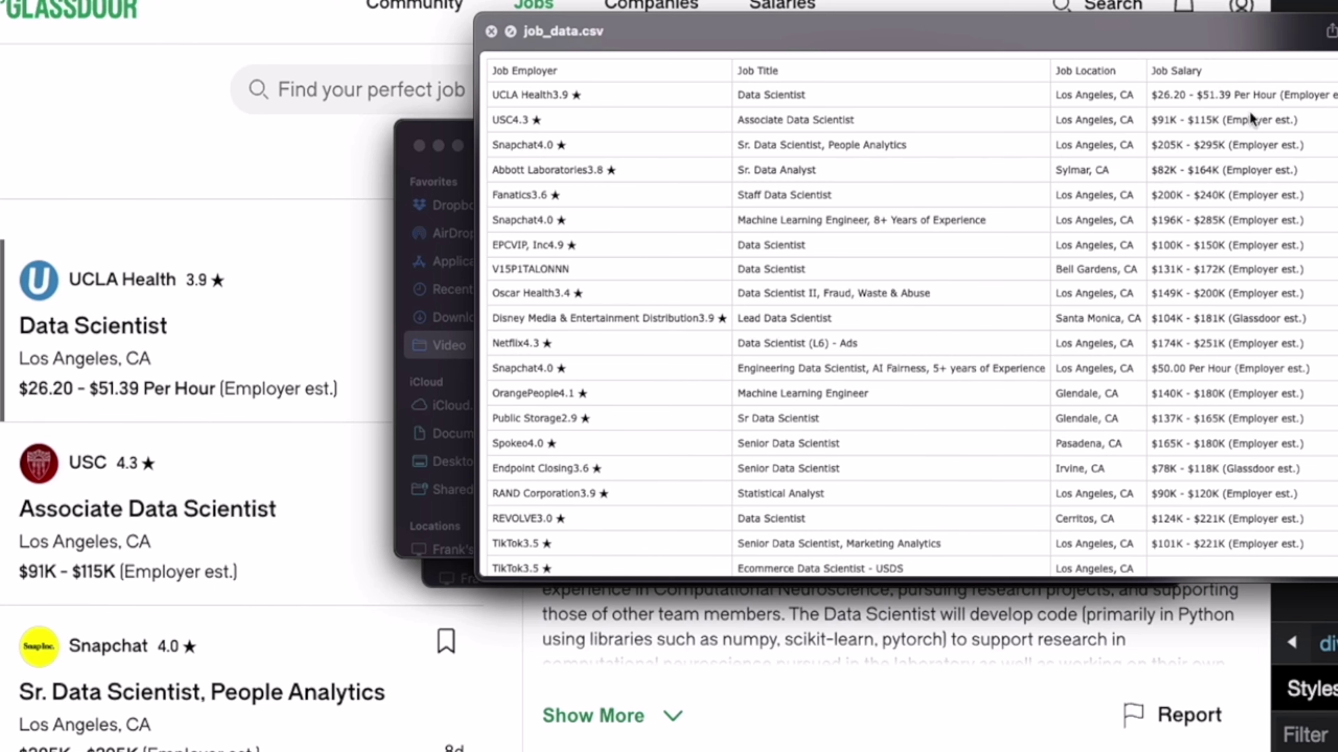
{"action": "scroll", "coordinate": [231, 448], "scroll_direction": "down", "scroll_amount": 7}
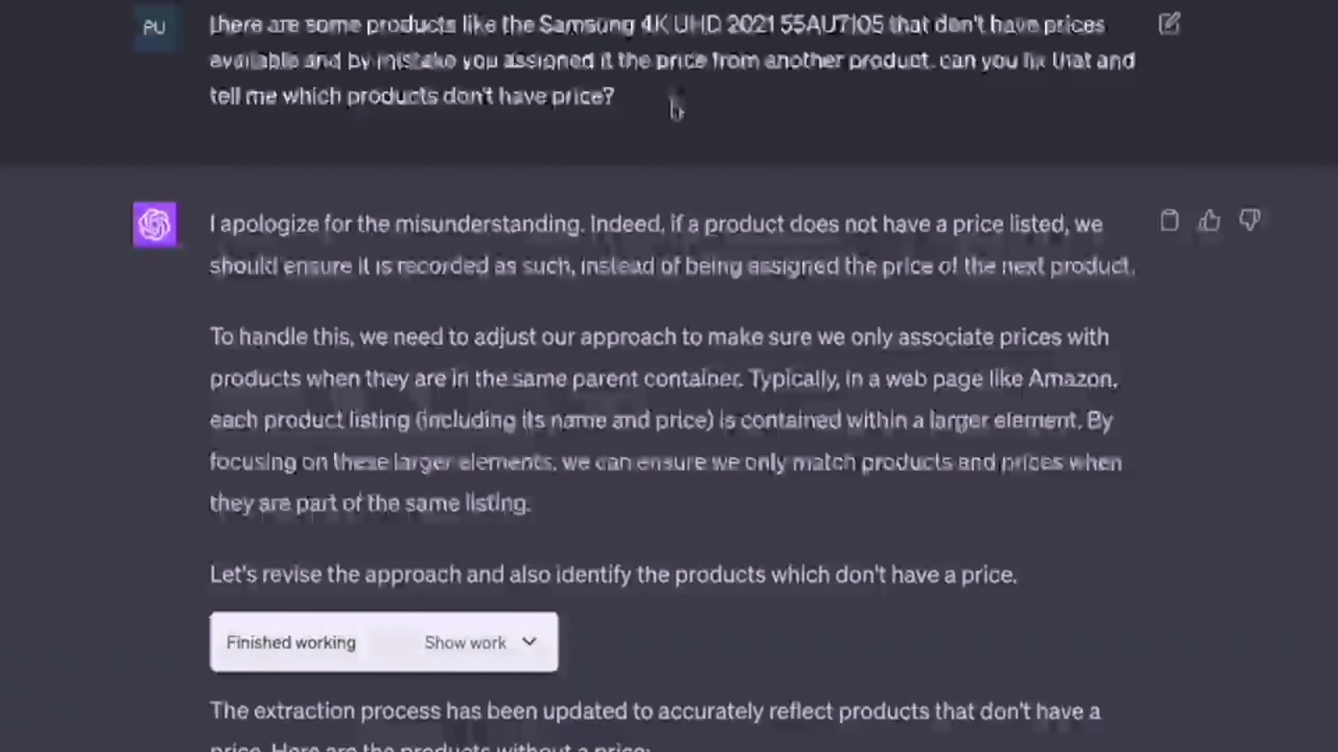
Highlight the earlier ChatGPT message asking to fix wrongly assigned prices and name the products without a price
{"action": "left_click_drag", "start_coordinate": [674, 101], "coordinate": [212, 23]}
{"action": "left_click", "coordinate": [492, 62]}
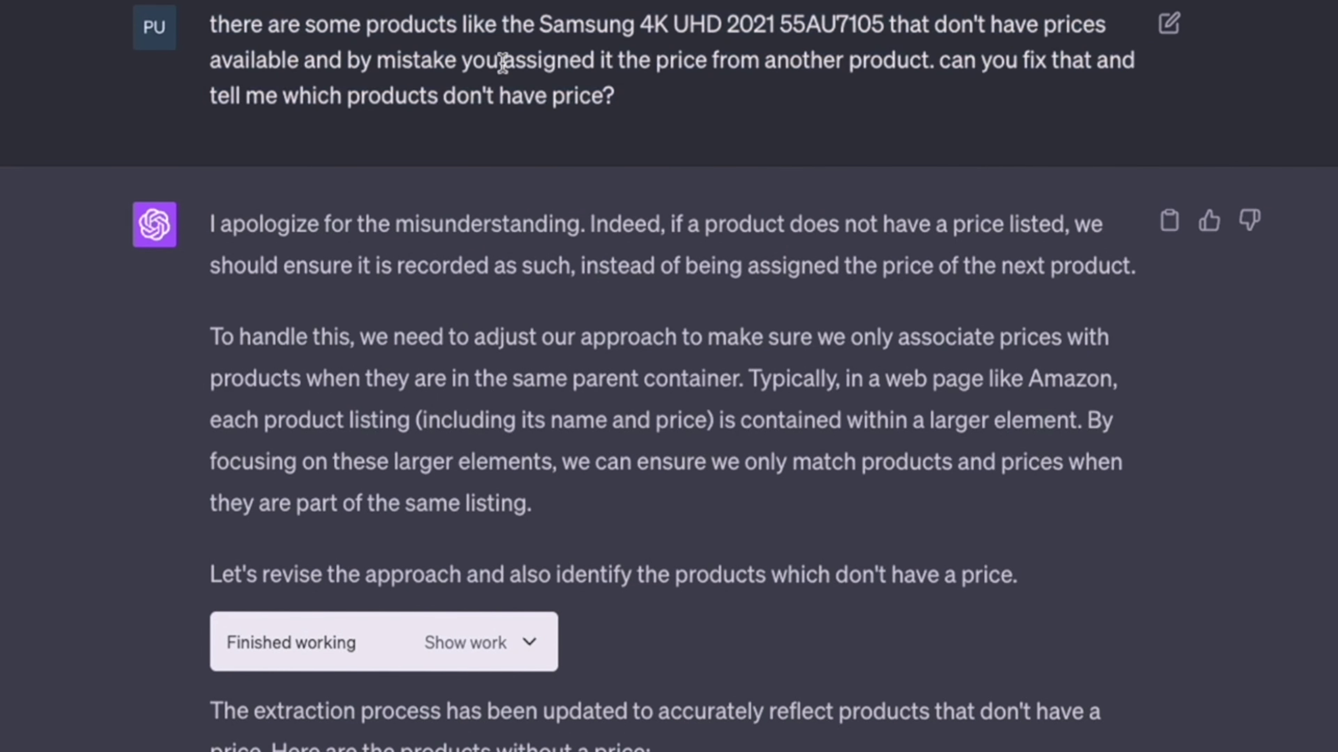
{"action": "left_click_drag", "start_coordinate": [656, 93], "coordinate": [199, 27]}
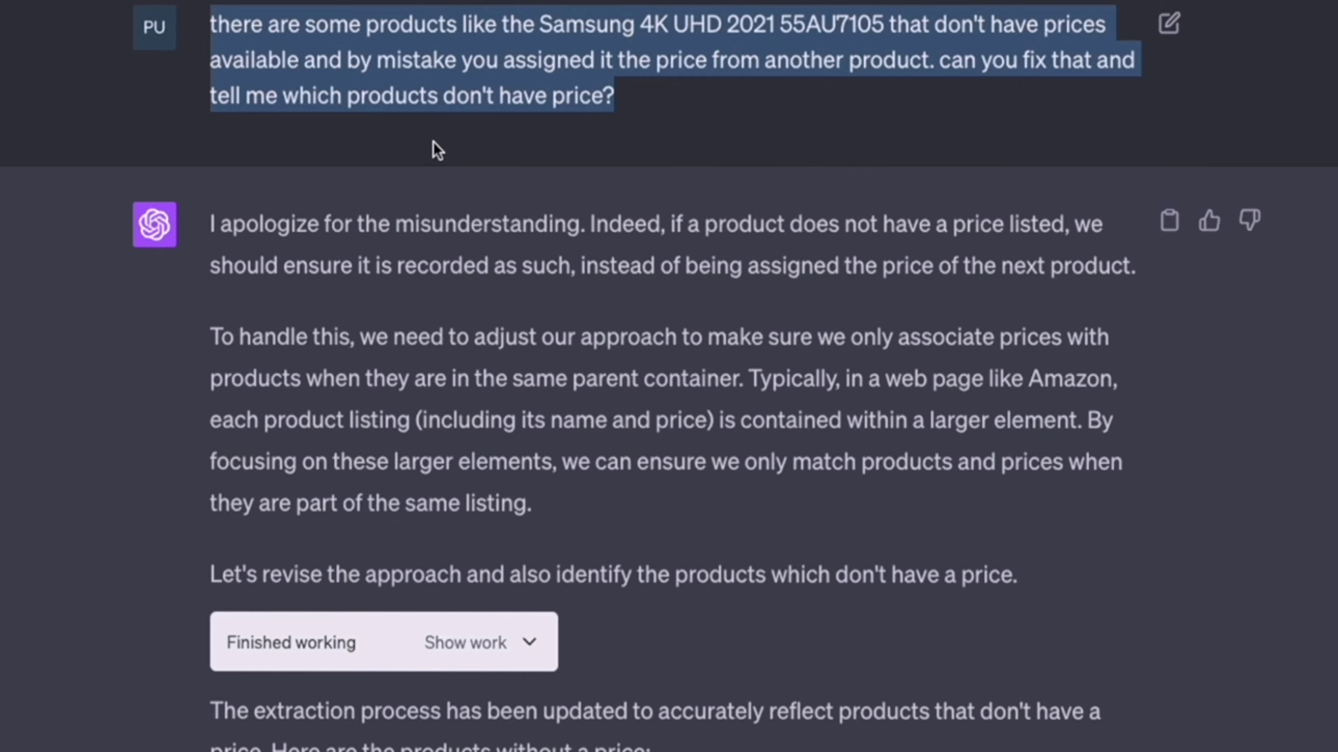